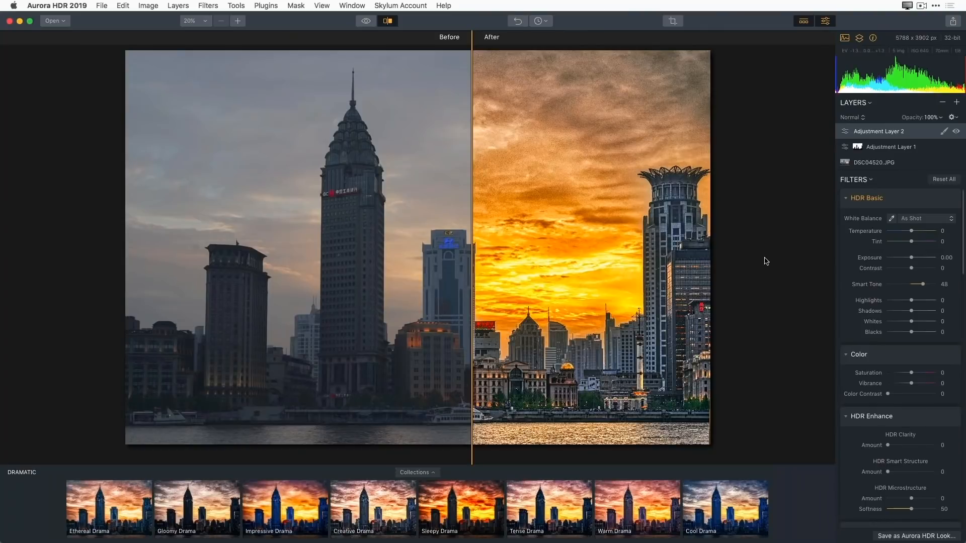
Compare the edited skyline photo with its original by moving the before/after divider across the image
left_click_drag(471, 212, 655, 238)
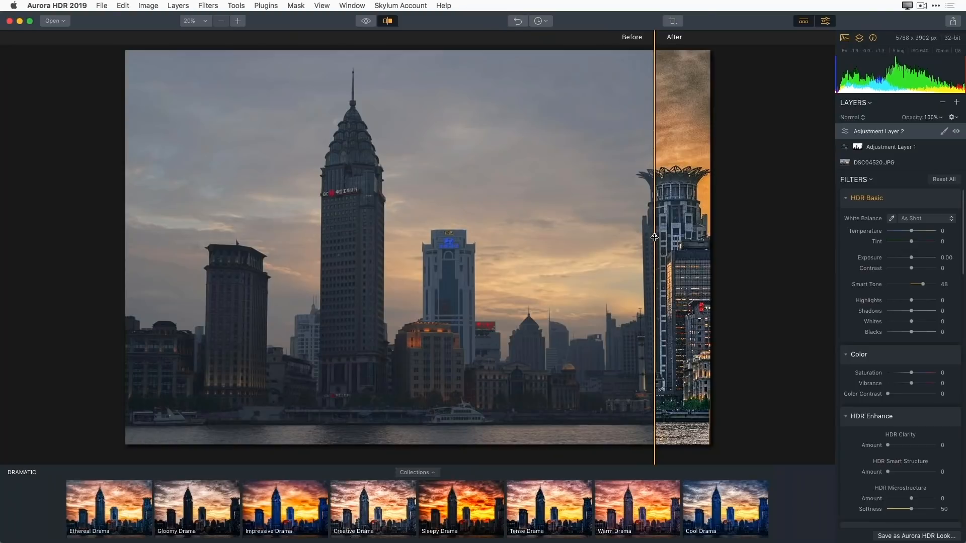
left_click_drag(654, 238, 667, 243)
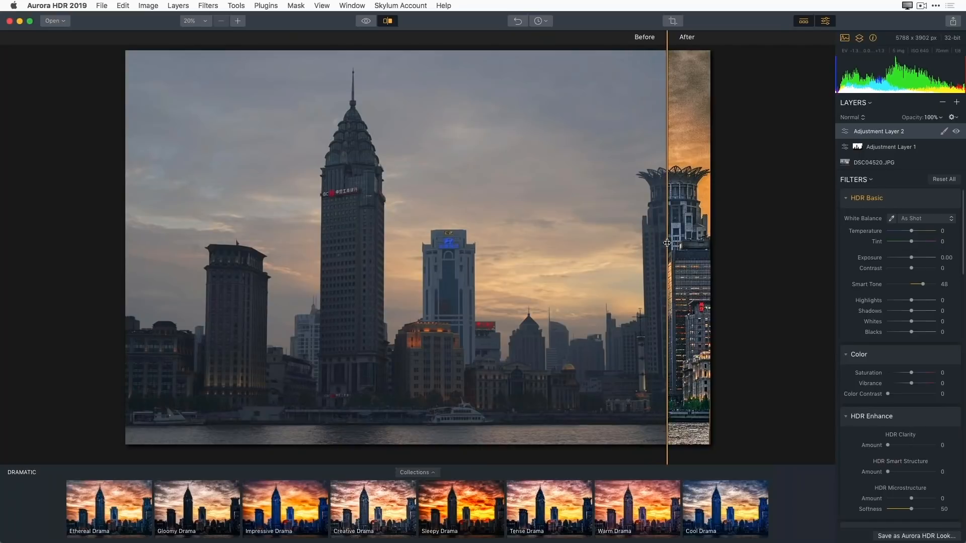
left_click_drag(666, 243, 179, 287)
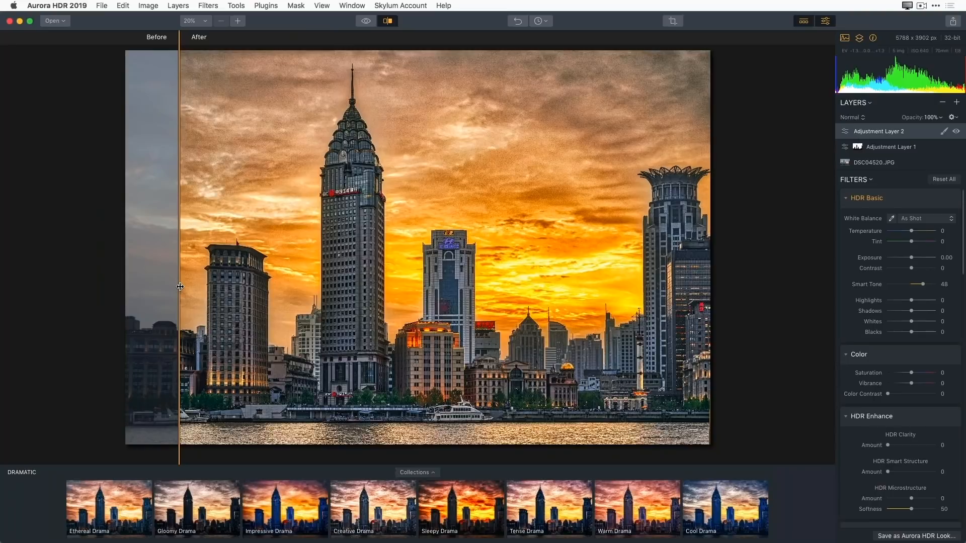
left_click_drag(181, 287, 293, 262)
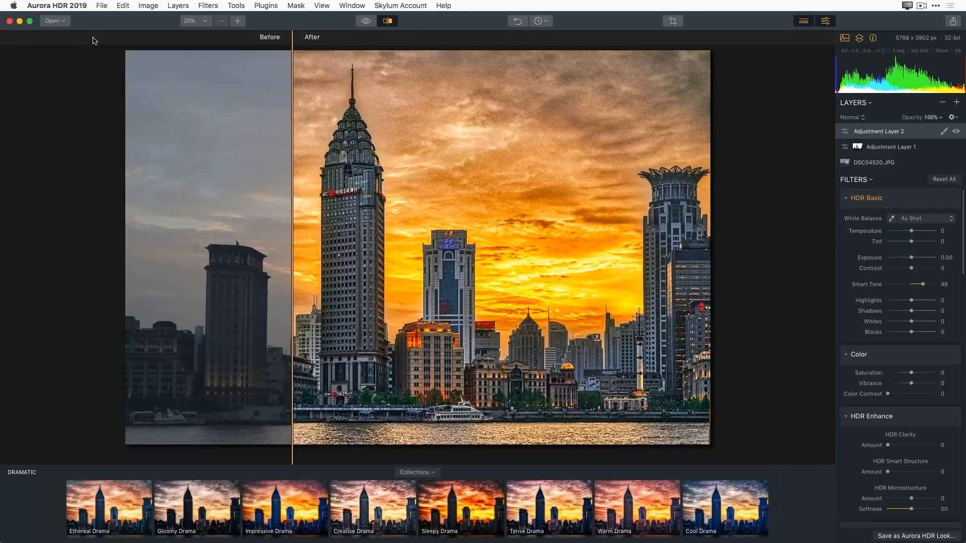
Close the skyline image, then open the desktop's Brazil folder in an enlarged, repositioned window
left_click(9, 22)
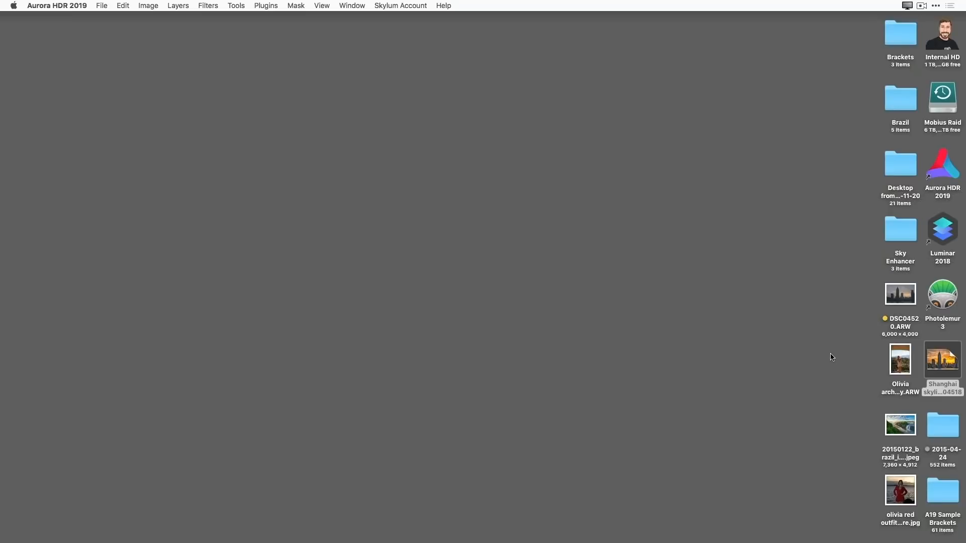
double_click(900, 102)
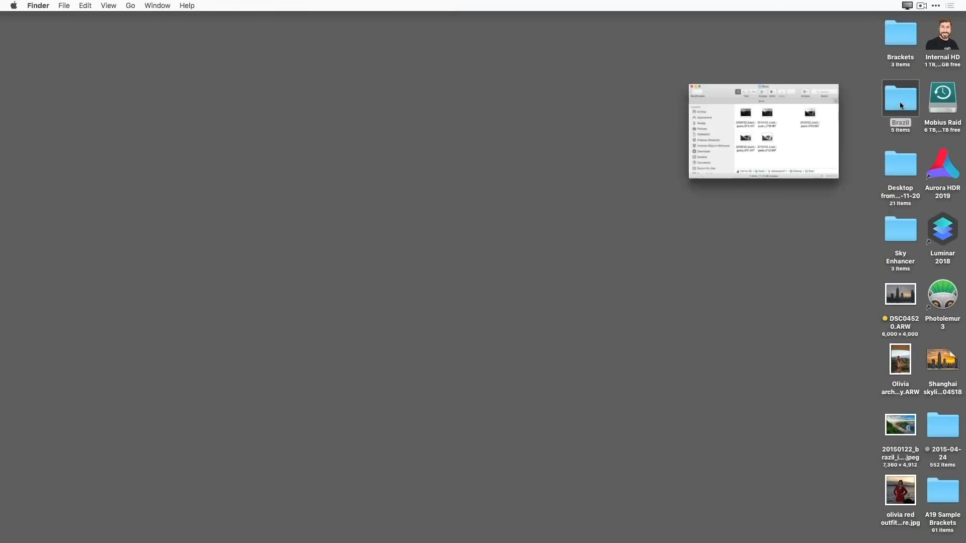
left_click_drag(676, 308, 856, 435)
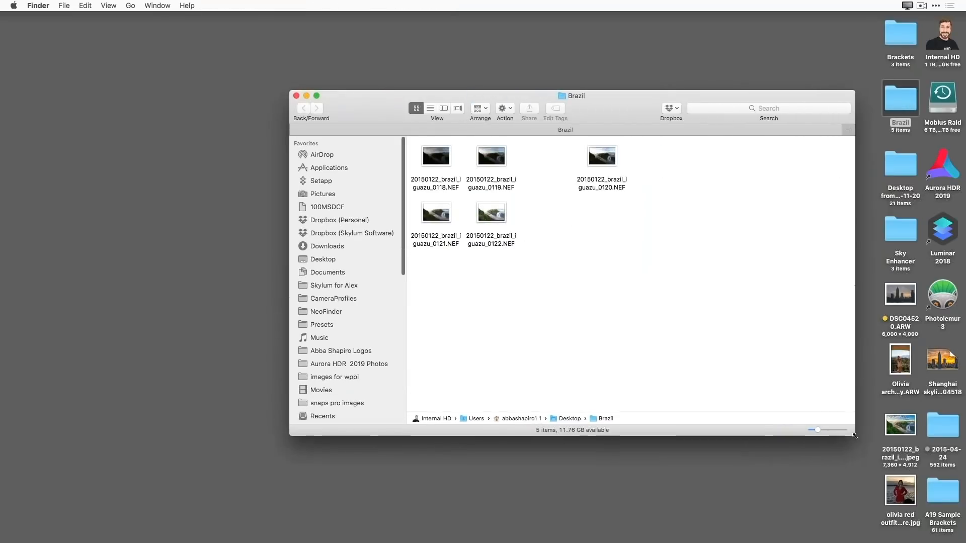
left_click_drag(373, 121, 329, 118)
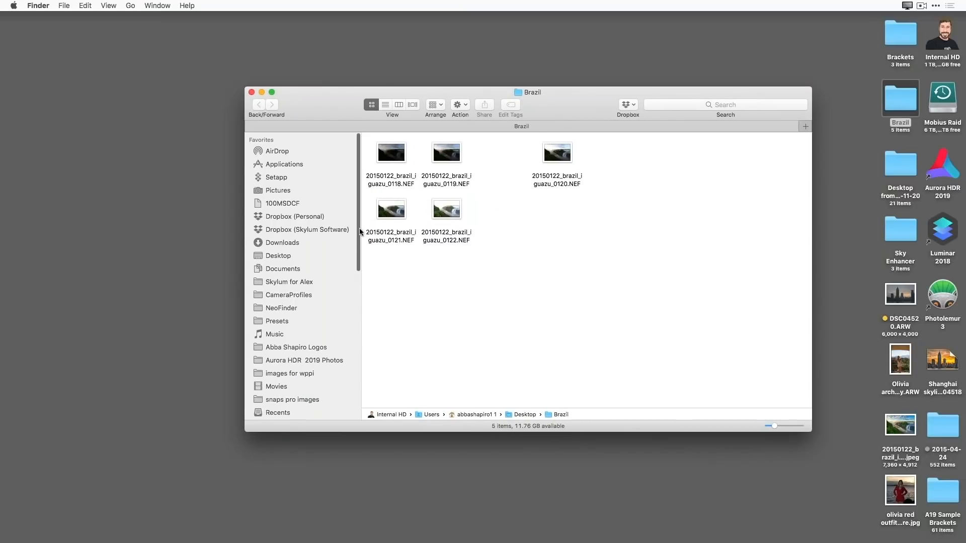
Enlarge the bracketed photo thumbnails and move 20150122_brazil_iguazu_0120.NEF closer to the other exposures
scroll(354, 233, "down", 1)
left_click_drag(774, 426, 789, 427)
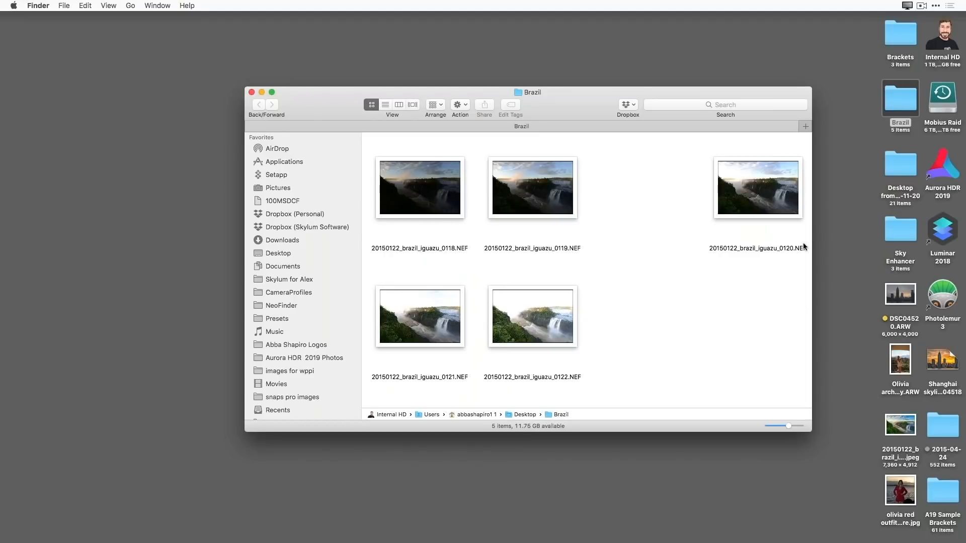
left_click_drag(792, 215, 689, 203)
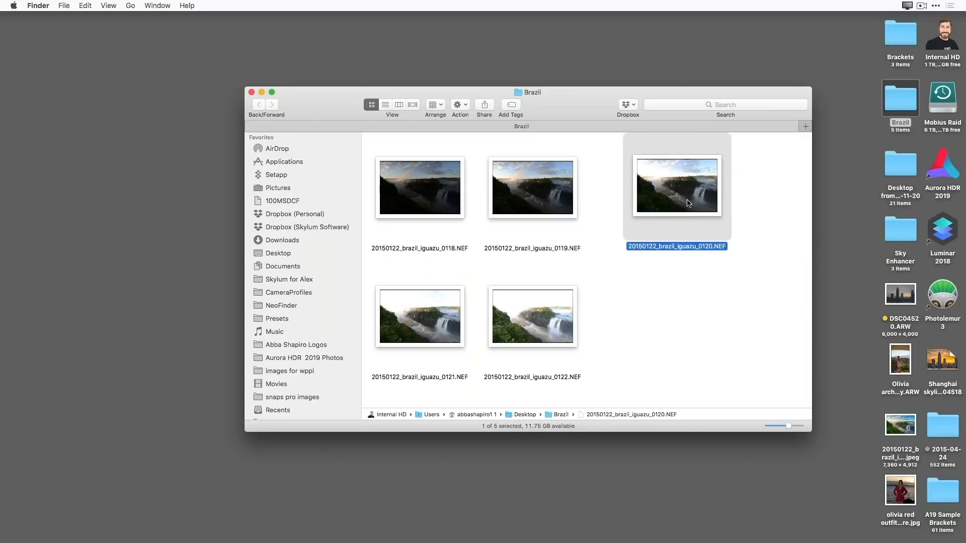
left_click(705, 324)
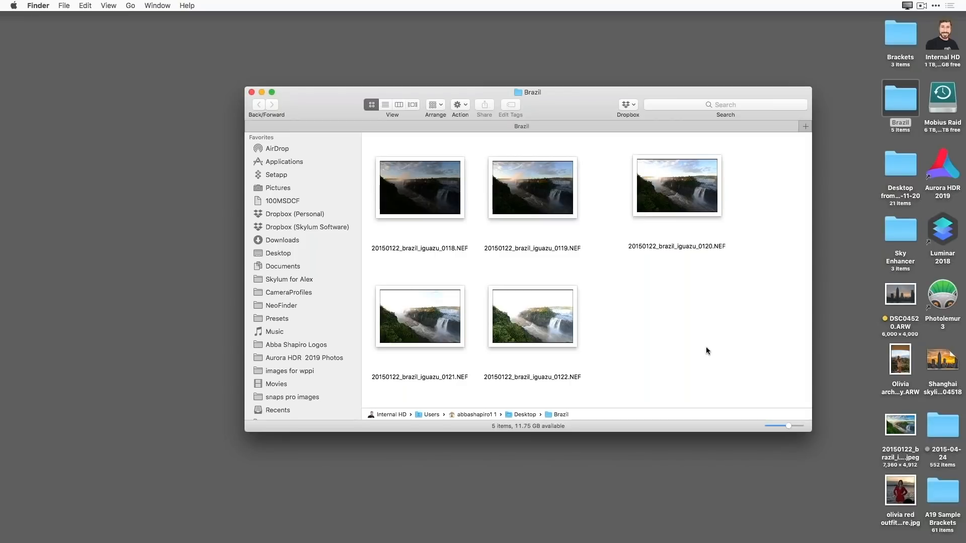
left_click_drag(585, 108, 530, 102)
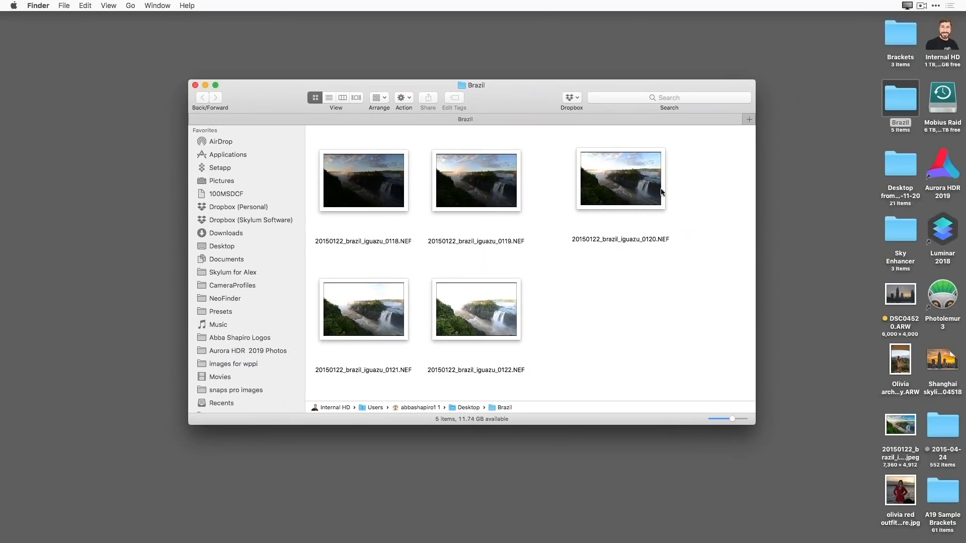
Switch to Aurora HDR 2019 and open all five bracketed NEF photos, 0118 to 0122, from the Brazil folder
left_click(938, 173)
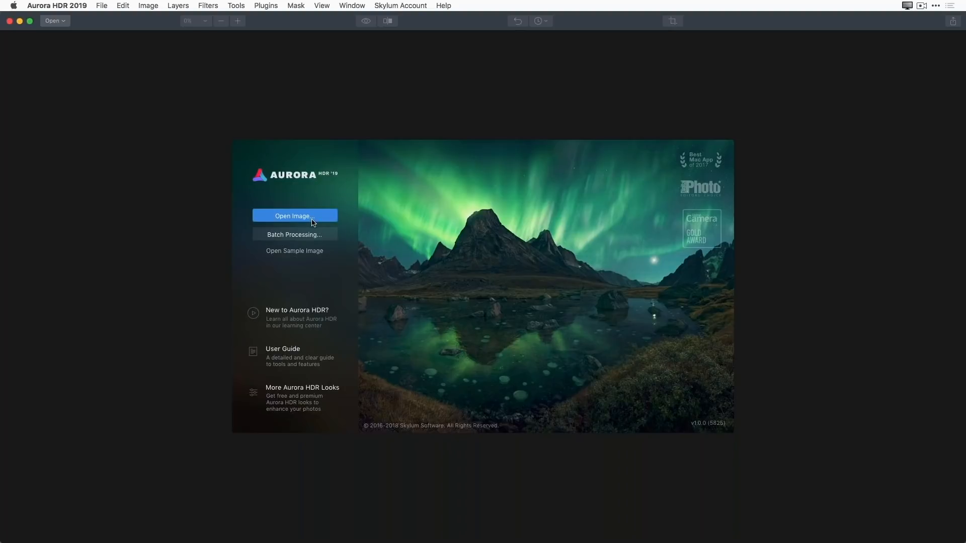
left_click(314, 221)
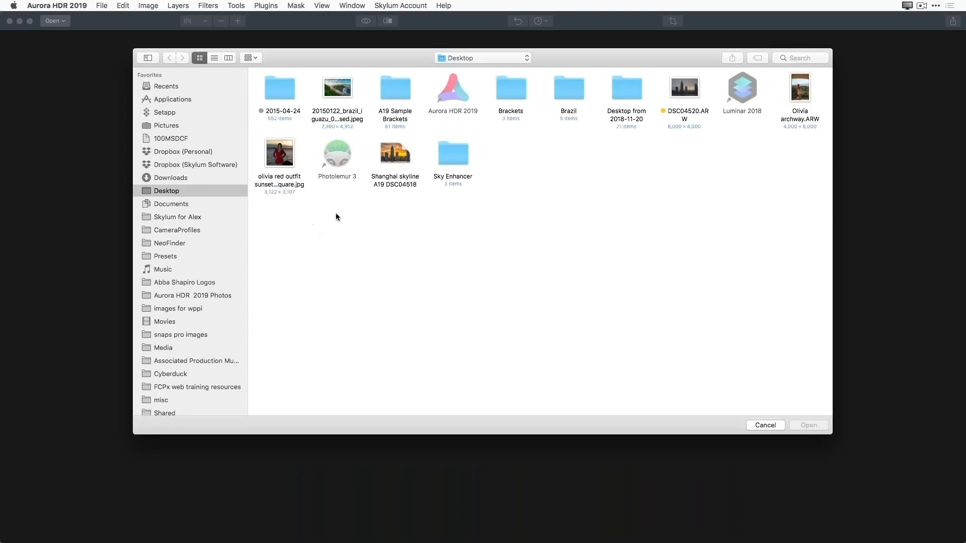
double_click(567, 96)
left_click_drag(563, 111, 284, 96)
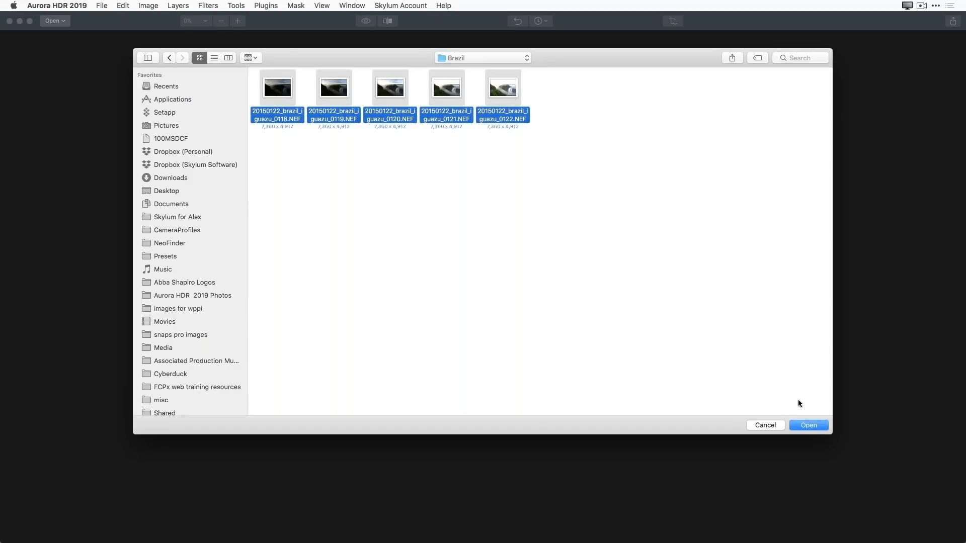
left_click(808, 426)
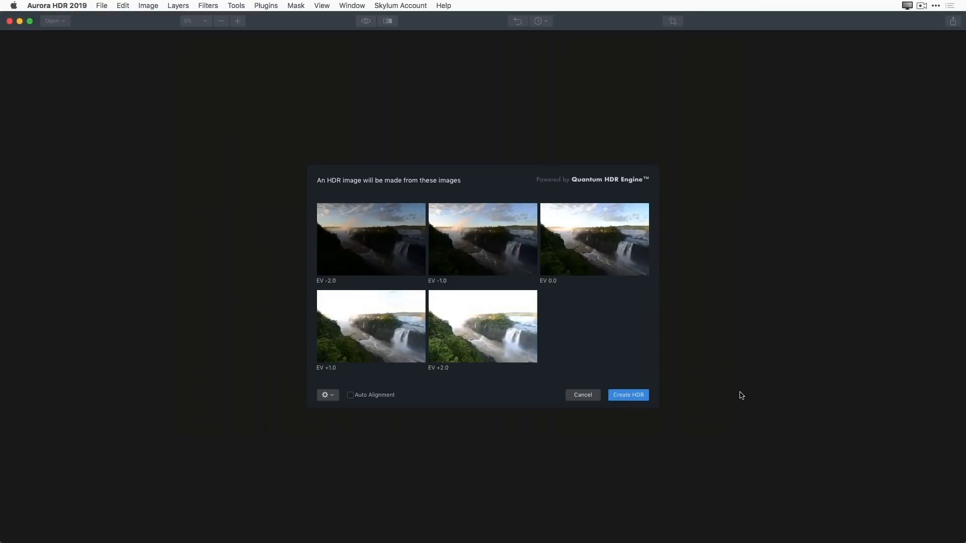
Review the five bracketed exposures and turn on Auto Alignment for the HDR merge
mouse_move(421, 298)
mouse_move(354, 229)
mouse_move(443, 345)
left_click(353, 397)
Enable Ghost Reduction with 20150122_brazil_iguazu_0120 (EV 0.0) as the reference image and the amount at Medium
left_click(336, 397)
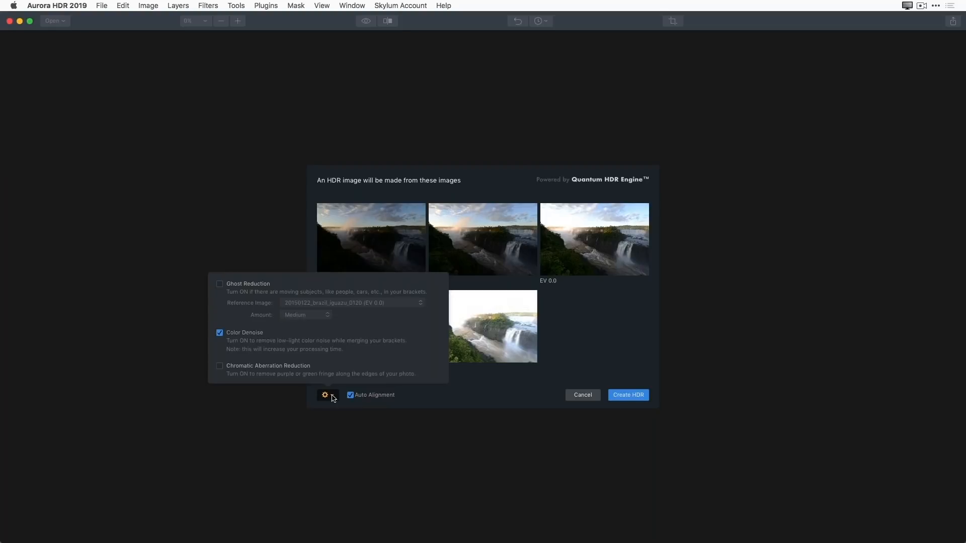
left_click(220, 284)
left_click(393, 305)
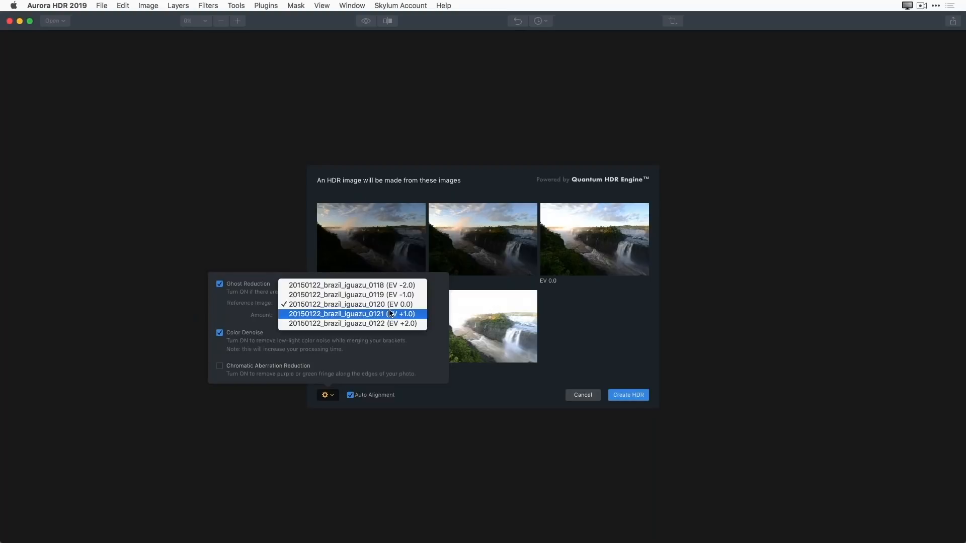
left_click(391, 305)
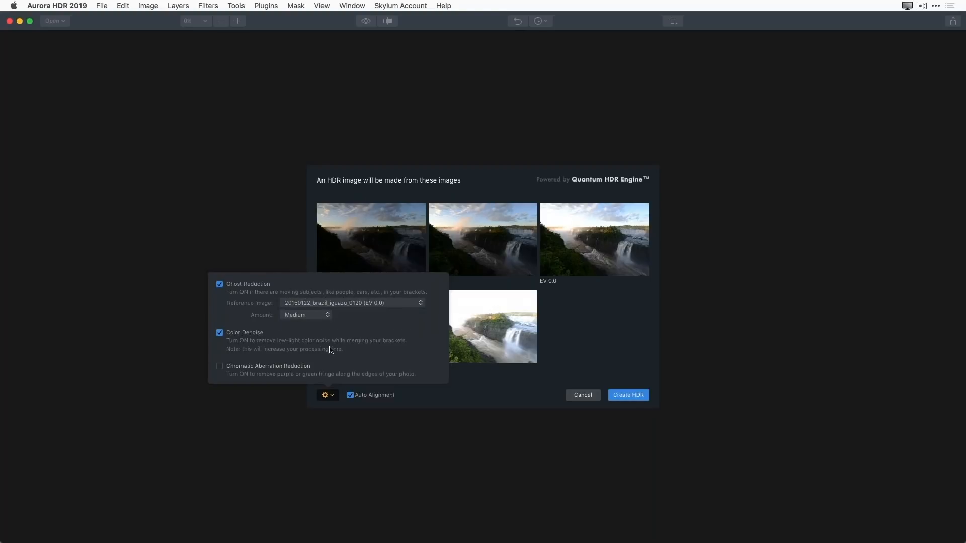
left_click(321, 317)
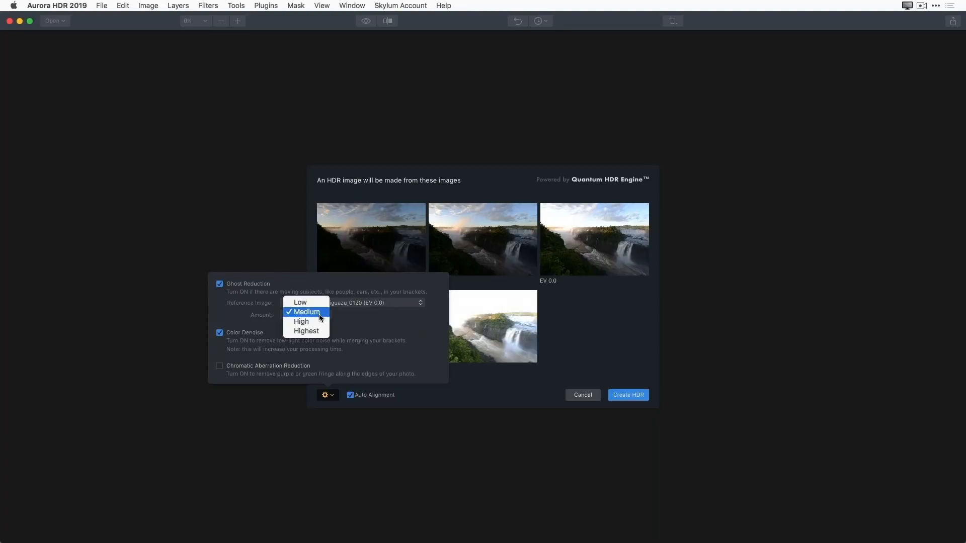
left_click(320, 314)
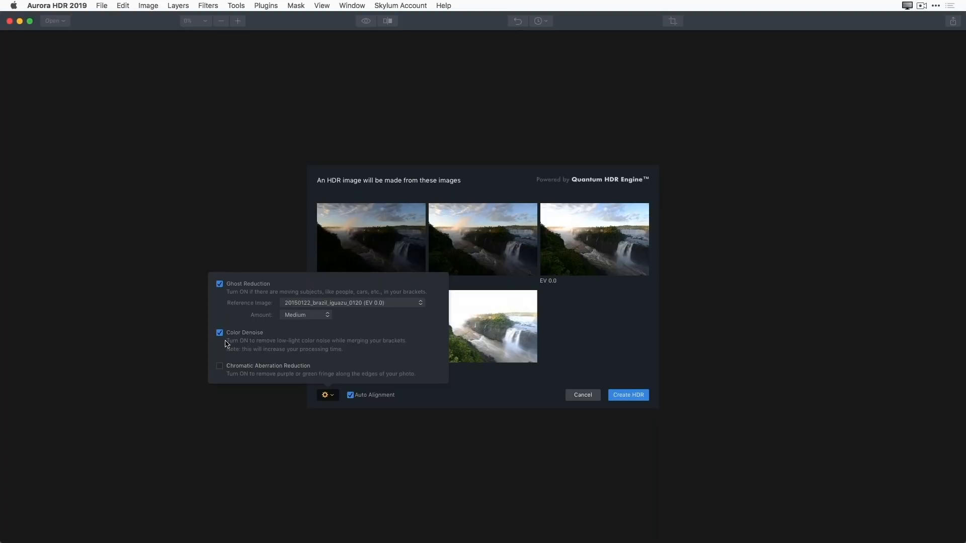
Create the HDR image from the brackets and briefly view the original exposure for comparison
left_click(506, 392)
left_click(633, 396)
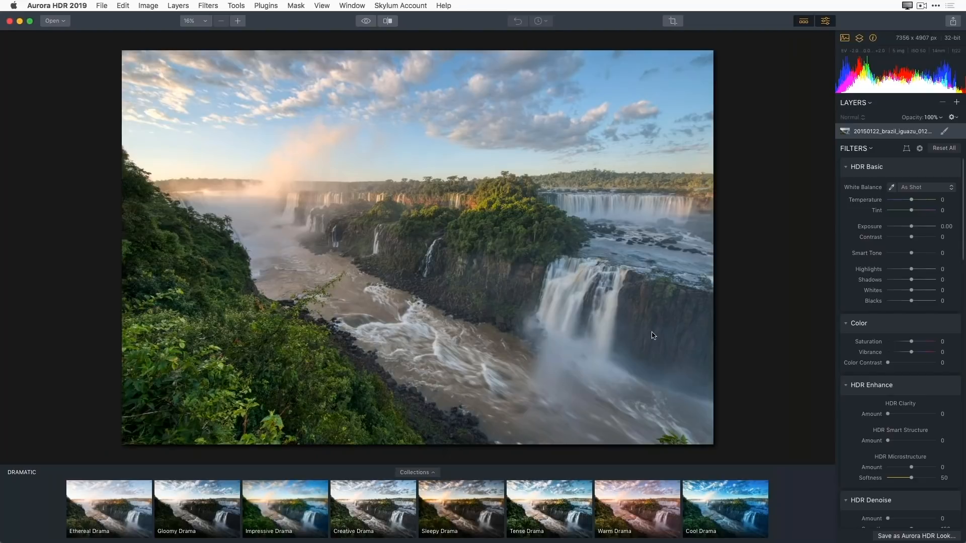
left_click(367, 23)
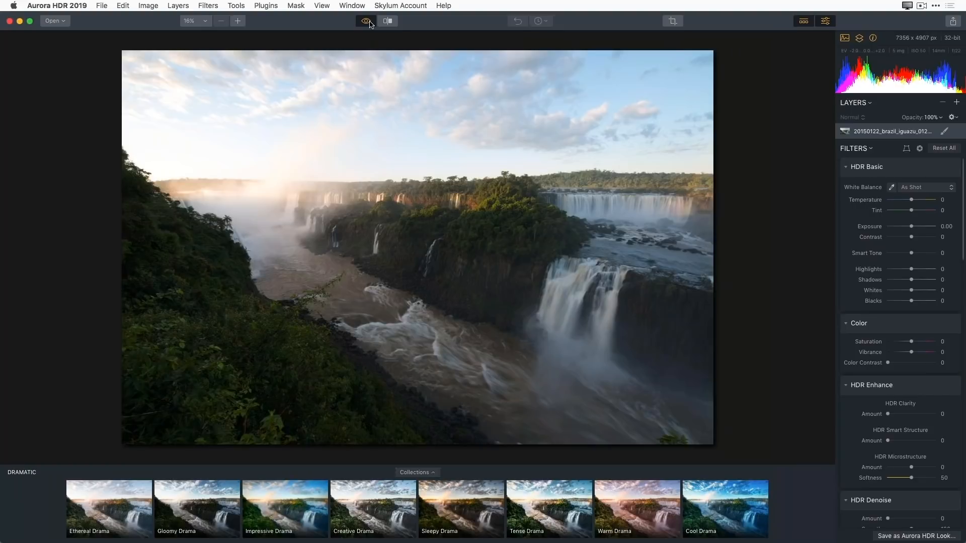
left_click(369, 22)
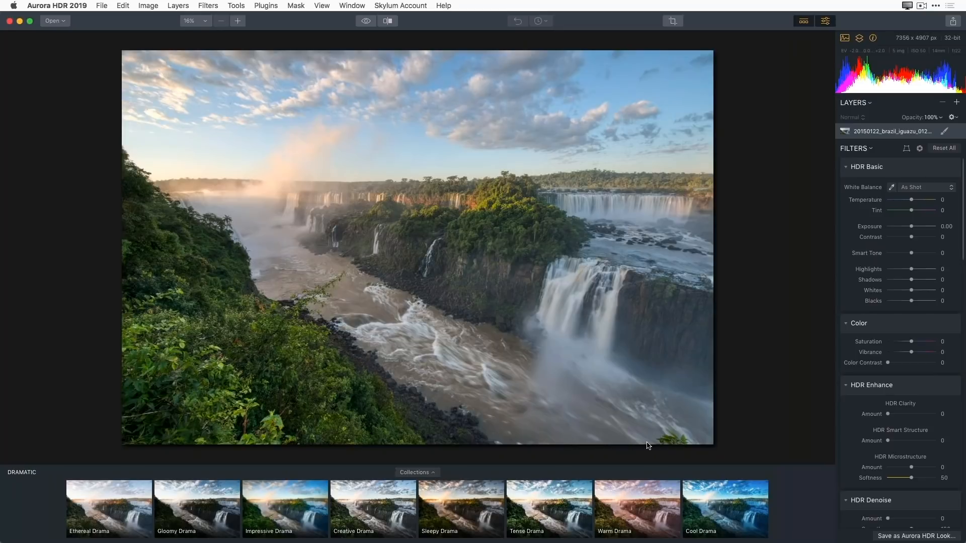
Switch the Aurora HDR Looks collection to Essential
left_click(435, 473)
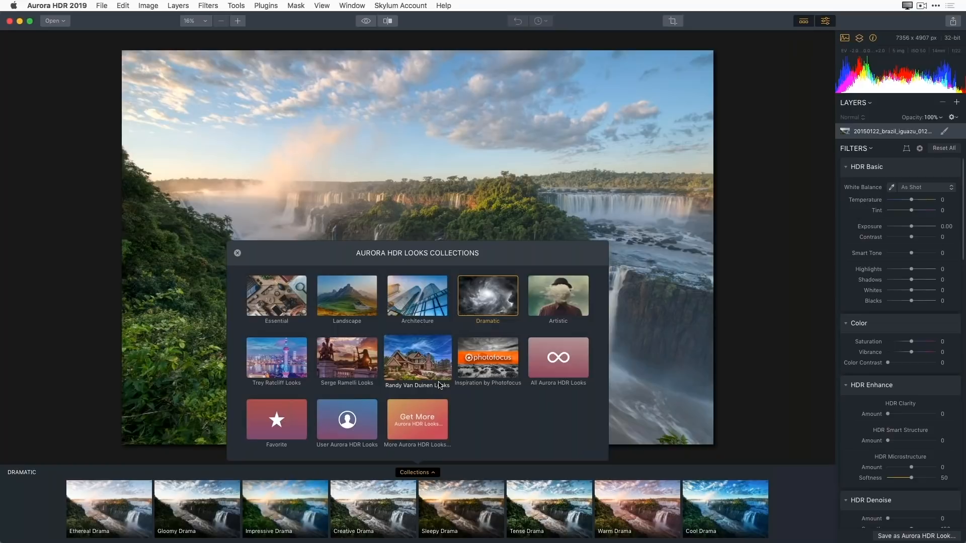
left_click(275, 310)
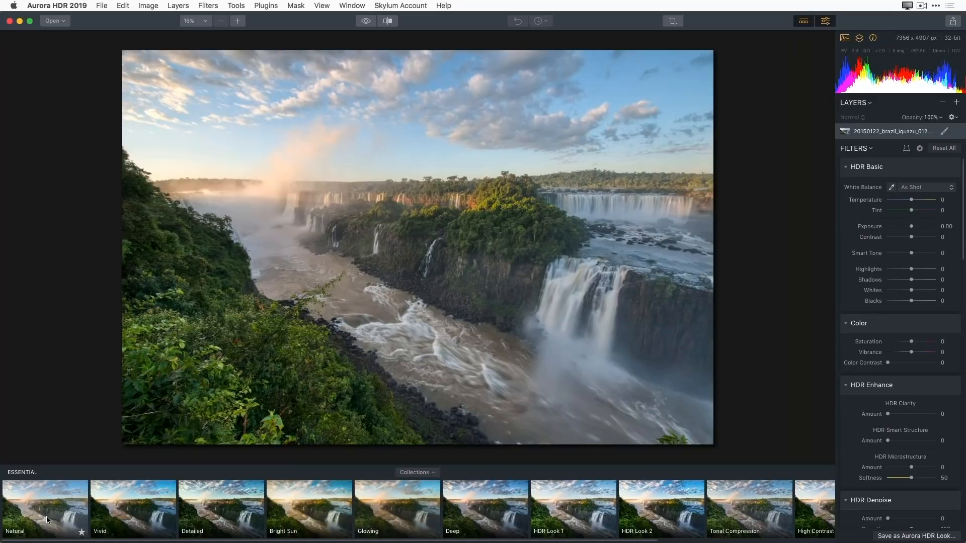
Try the Natural, Vivid, Detailed, Bright Sun, Glowing and Deep looks on the waterfall photo
left_click(47, 516)
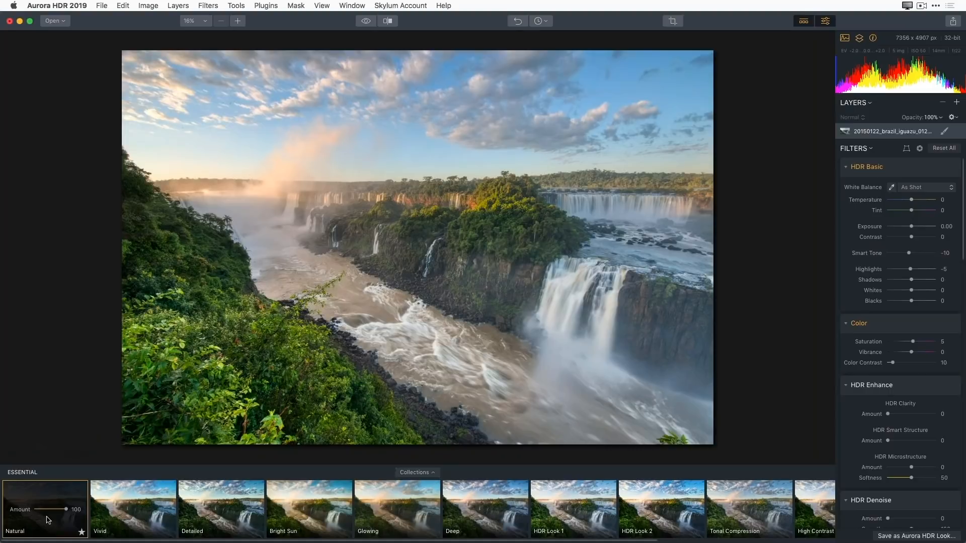
left_click(129, 517)
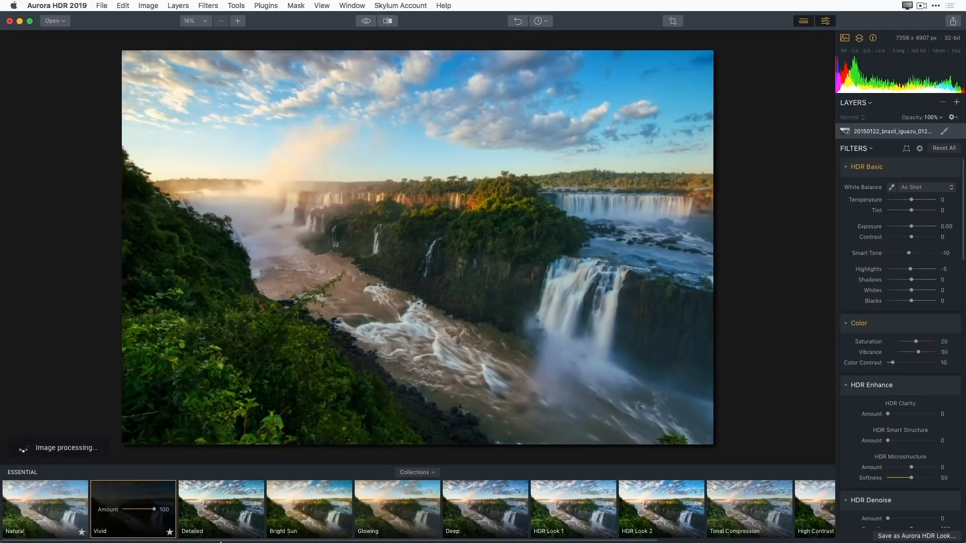
mouse_move(221, 542)
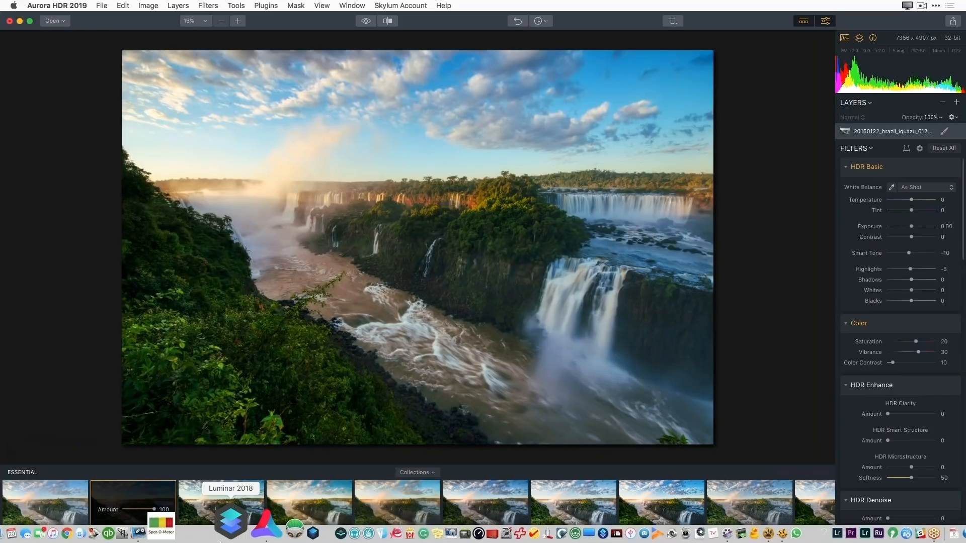
left_click(222, 501)
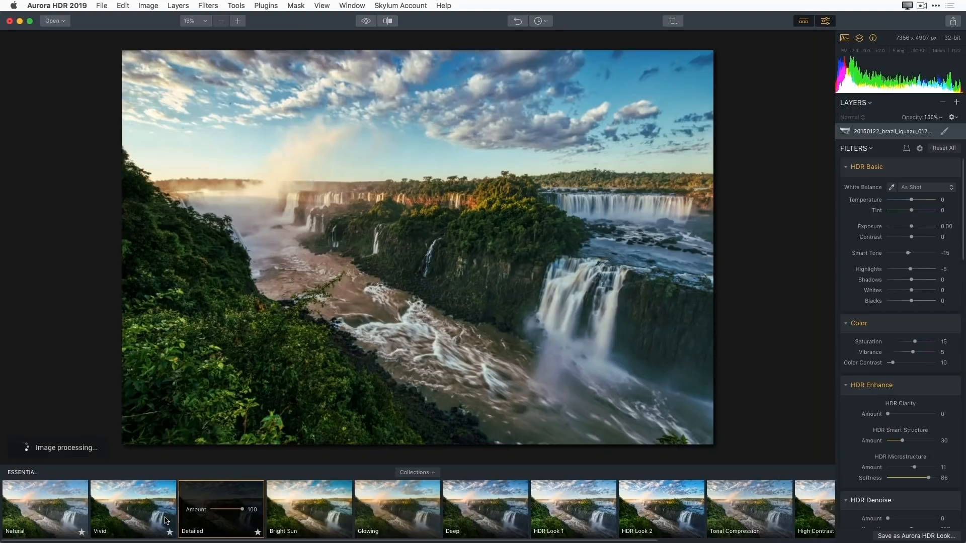
key("Right")
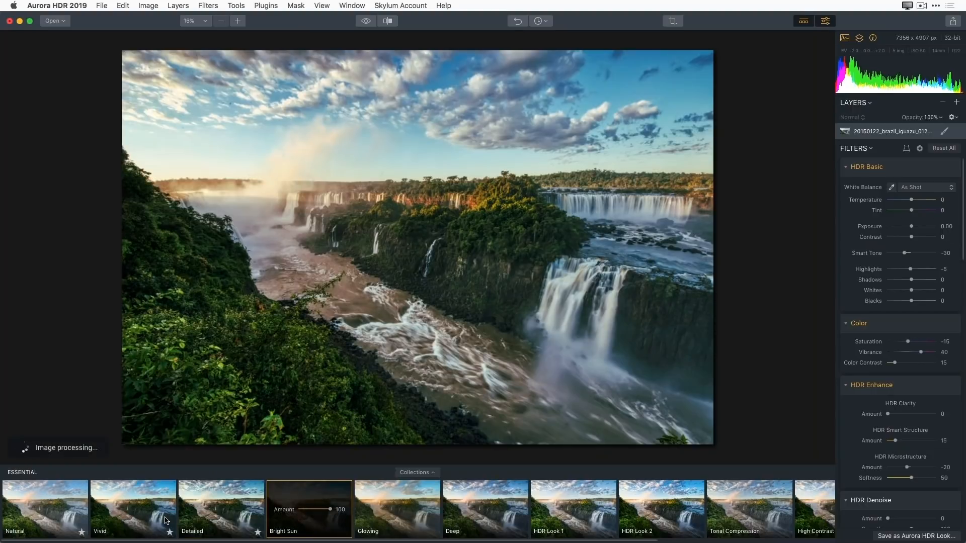
key("Right")
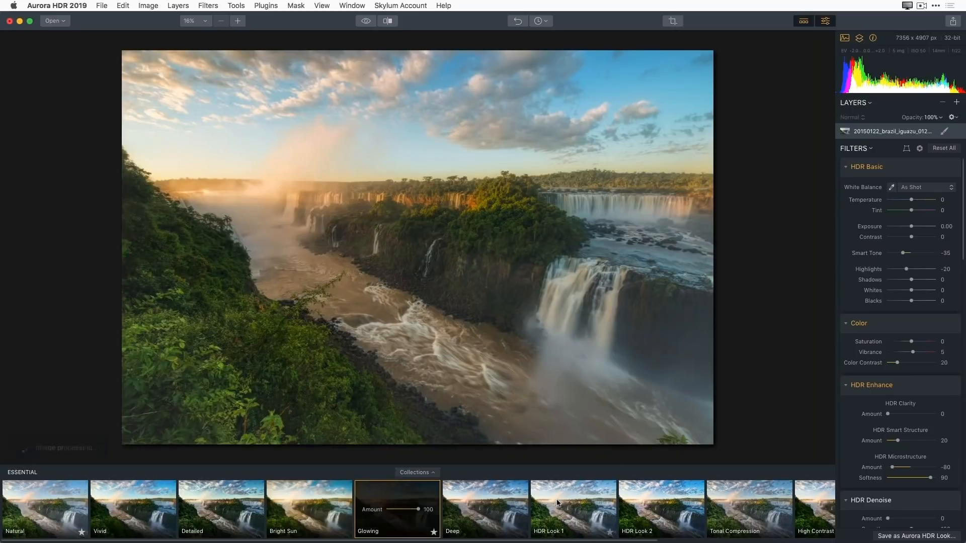
left_click(499, 522)
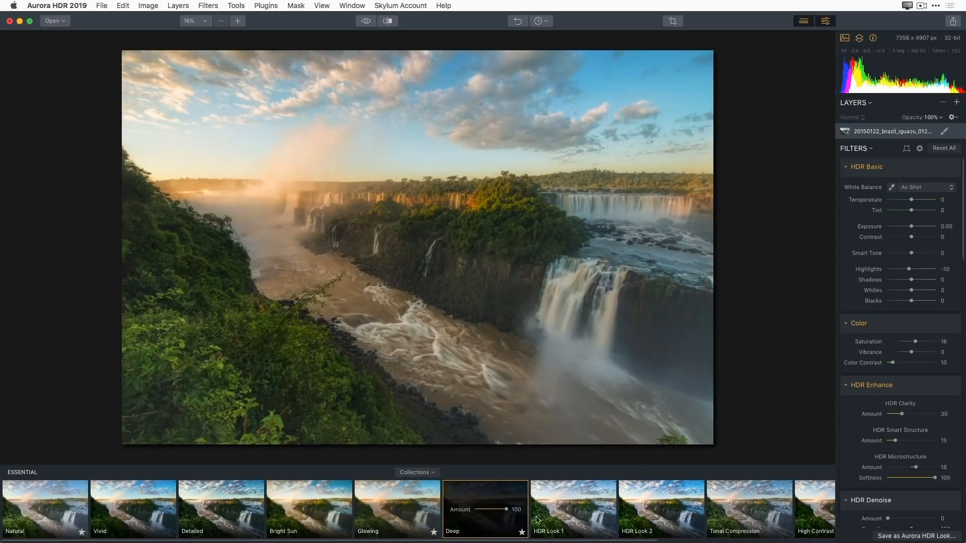
Apply the HDR Look 1 preset to the waterfall photo and set its amount to 76
left_click(576, 515)
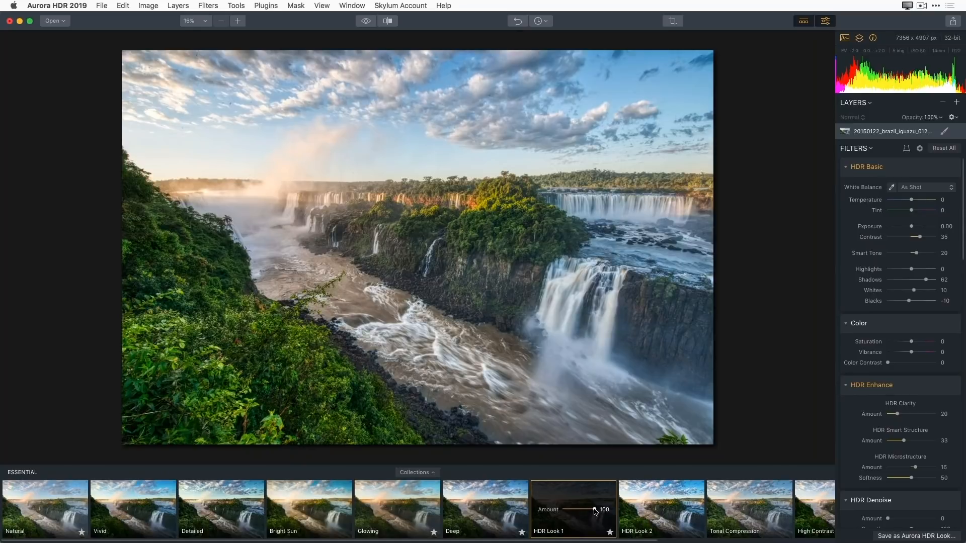
mouse_move(595, 511)
left_mouse_down()
mouse_move(564, 510)
mouse_move(598, 512)
mouse_move(587, 511)
left_mouse_up()
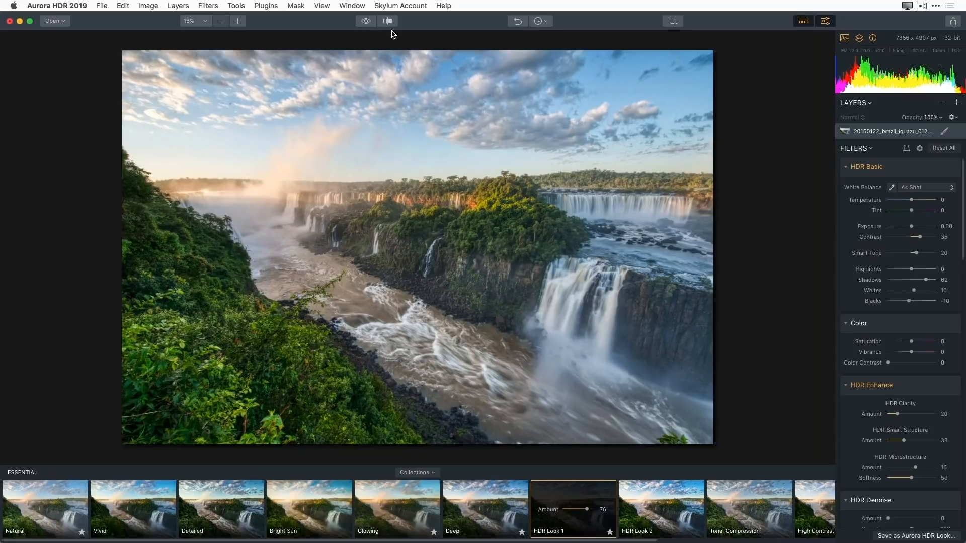
Compare the photo with its unedited version twice and raise the HDR Look 1 amount to 100
left_click(366, 21)
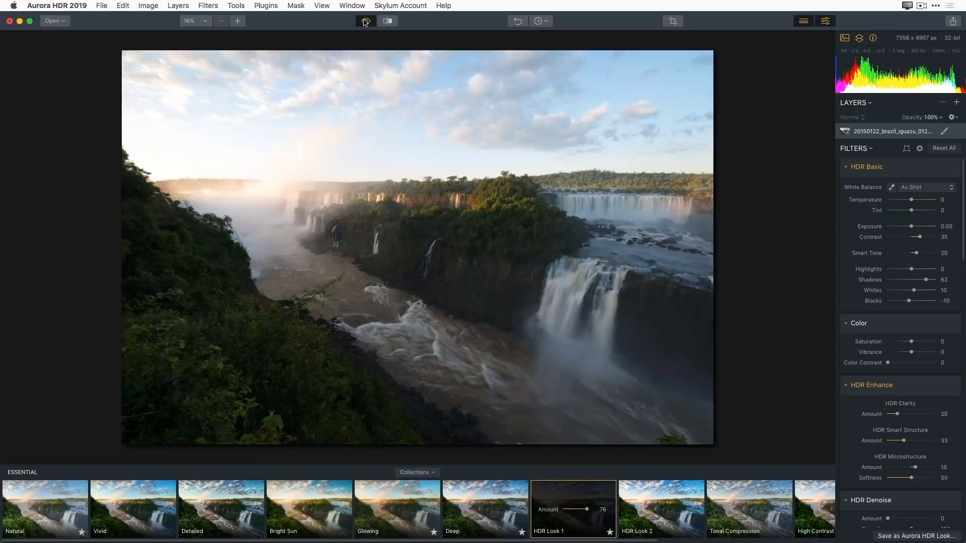
left_click(366, 22)
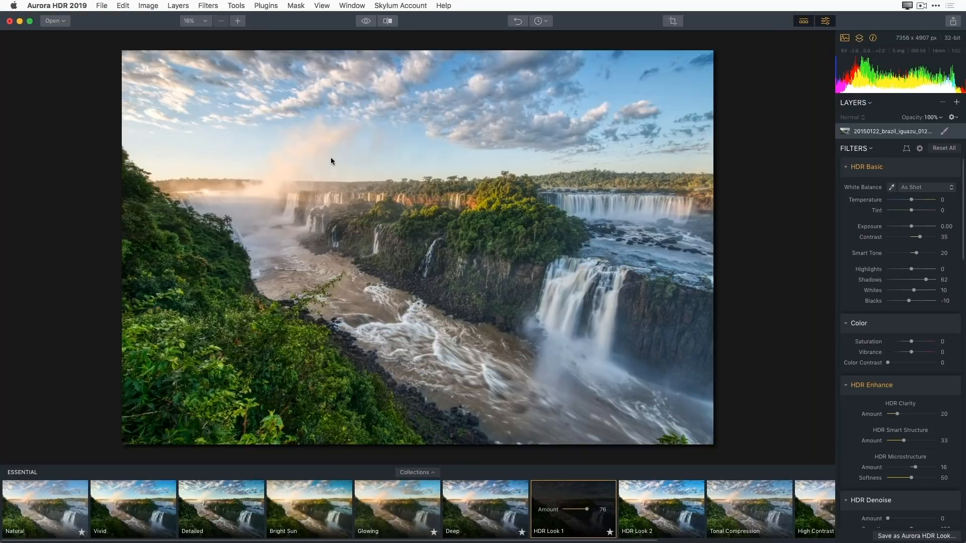
left_click(367, 22)
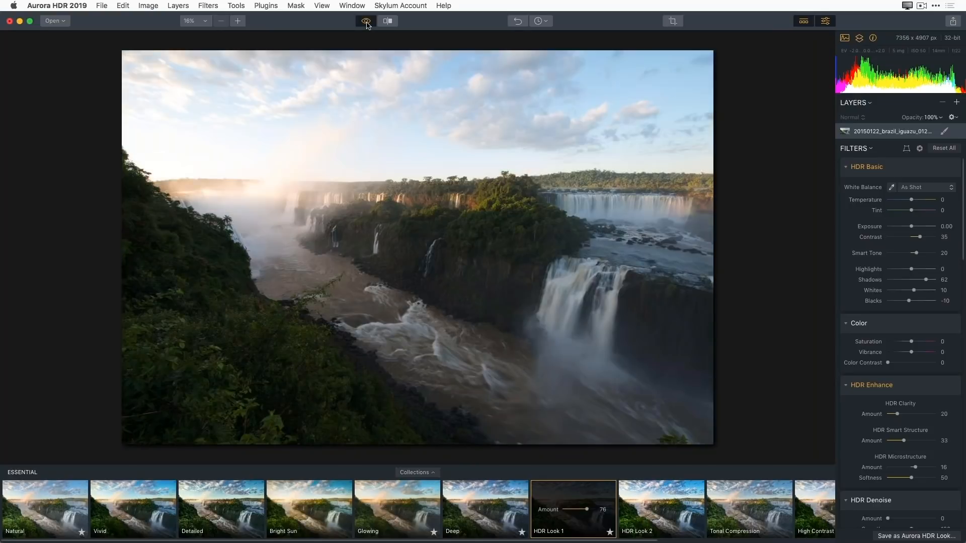
left_click(367, 22)
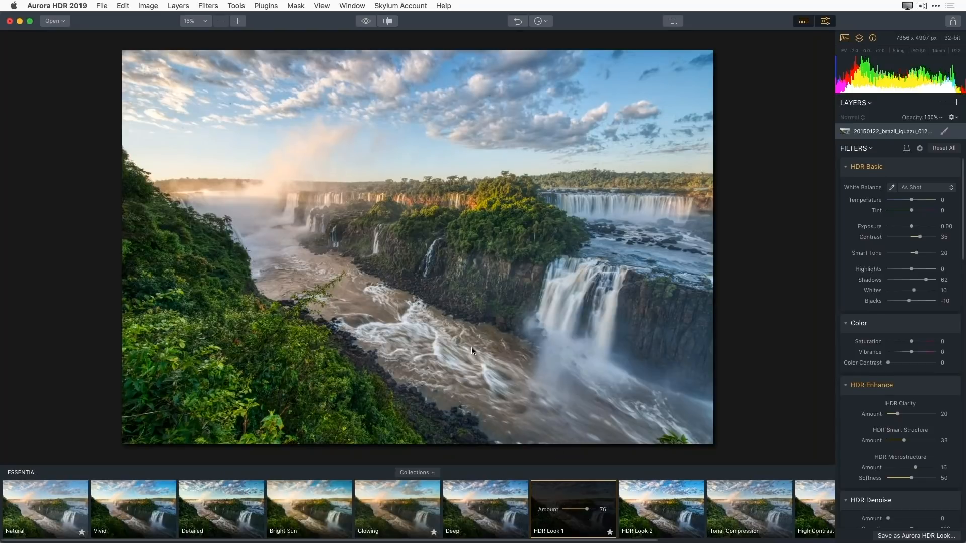
left_click_drag(587, 510, 608, 511)
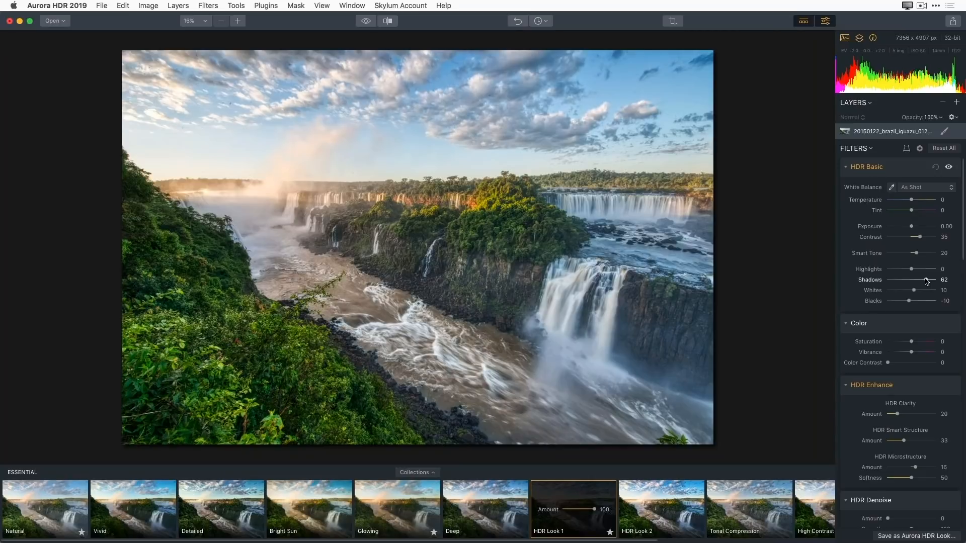
Set Shadows to 61 and Smart Tone to -19 in the HDR Basic filter
mouse_move(927, 281)
left_mouse_down()
mouse_move(889, 277)
mouse_move(926, 283)
left_mouse_up()
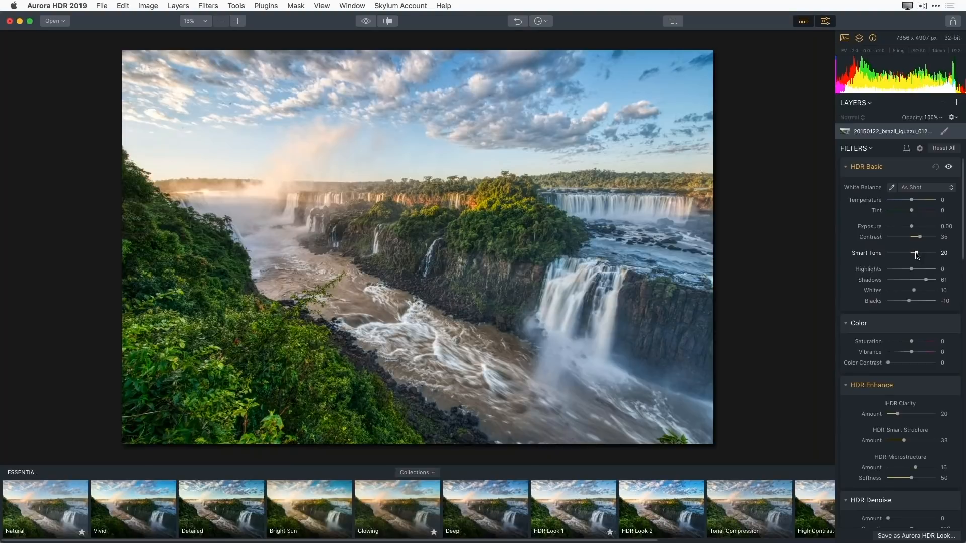
left_click_drag(918, 255, 931, 257)
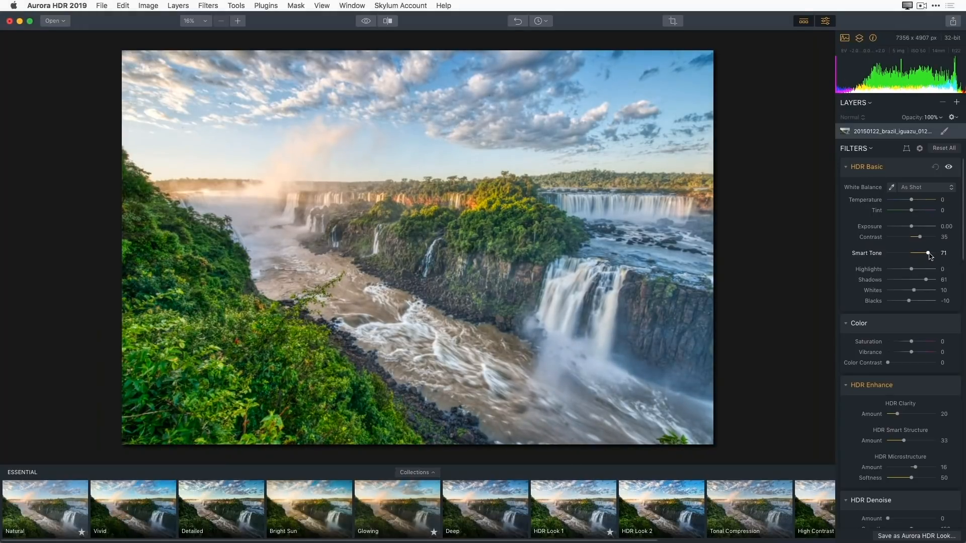
left_click_drag(929, 256, 896, 253)
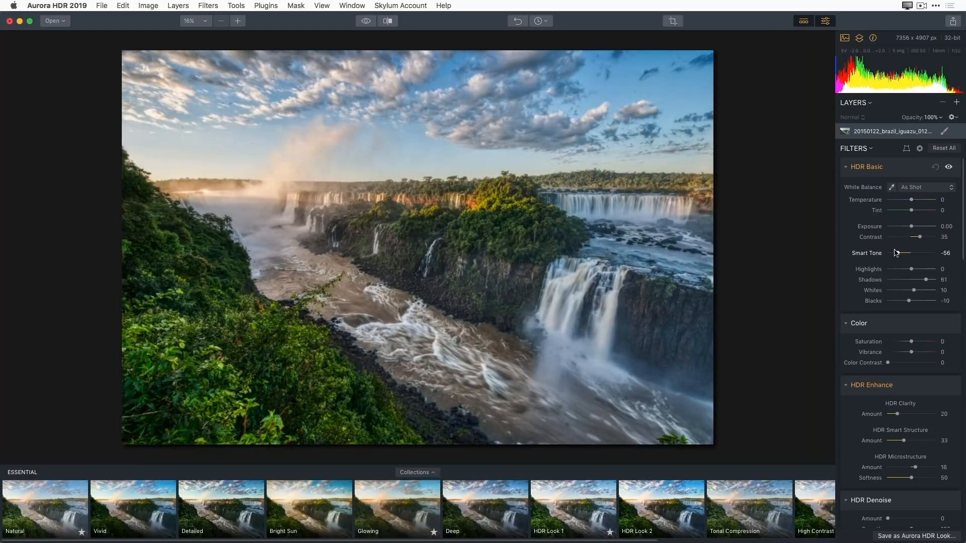
left_click_drag(895, 253, 898, 254)
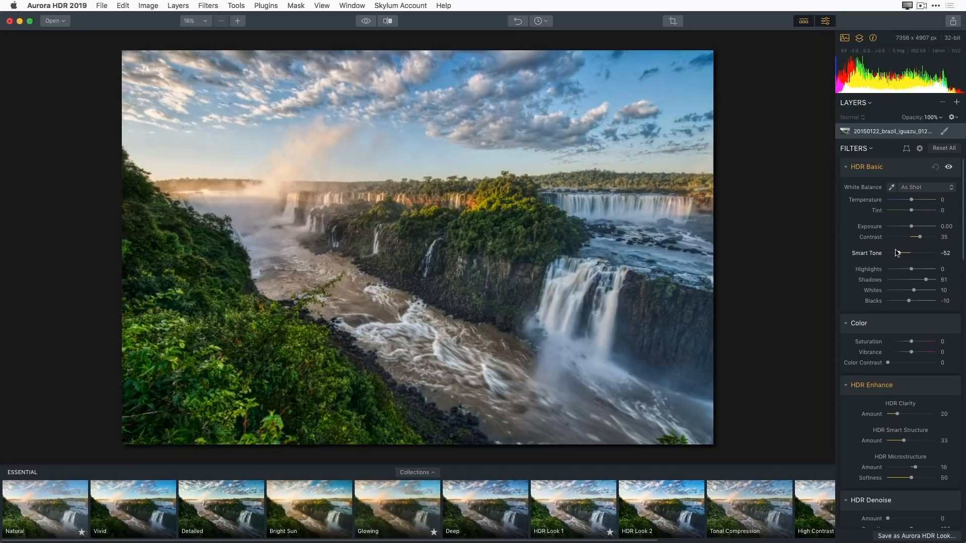
left_click_drag(899, 255, 904, 258)
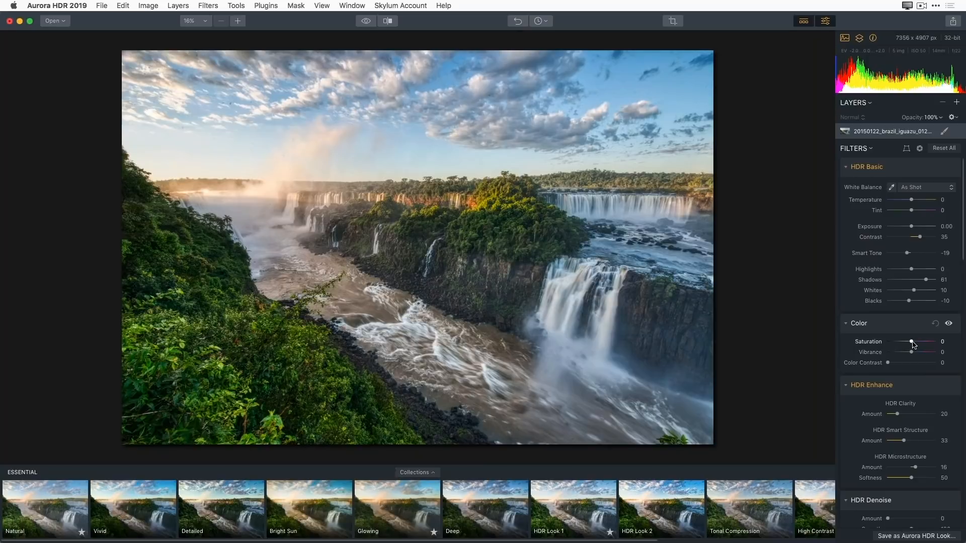
Try Saturation values of 54 and -5 in the Color filter and return it to 0
left_click_drag(913, 344, 928, 344)
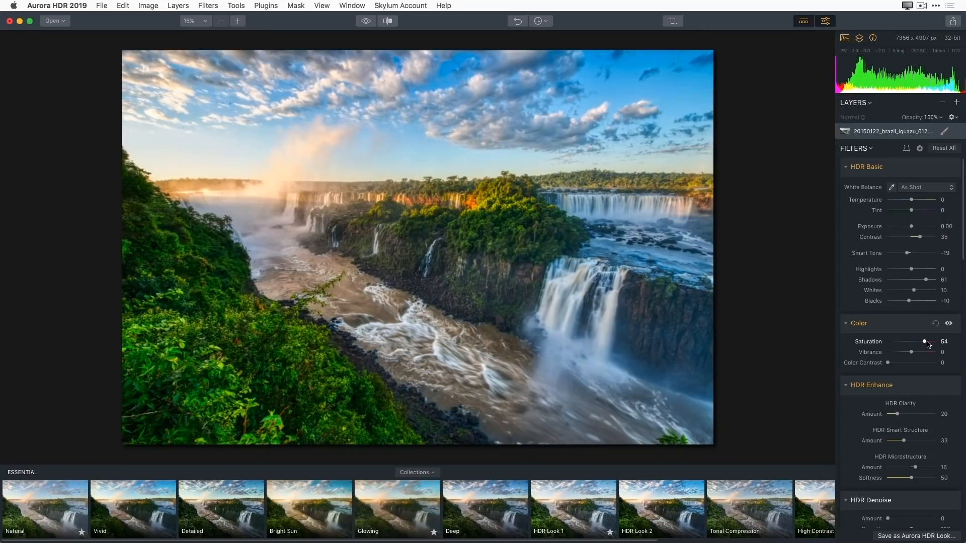
left_click_drag(928, 345, 926, 344)
mouse_move(922, 345)
left_mouse_down()
mouse_move(902, 343)
mouse_move(910, 344)
left_mouse_up()
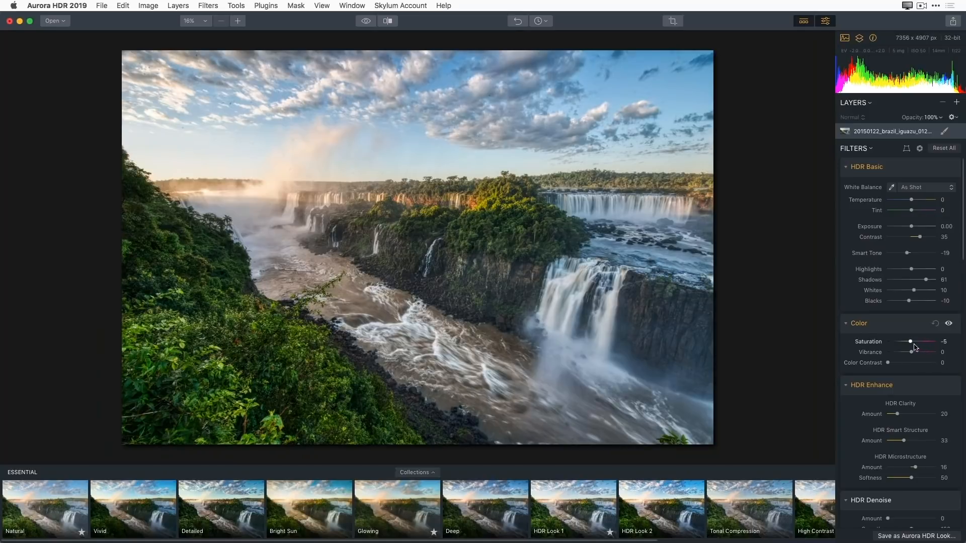
left_click_drag(910, 344, 911, 344)
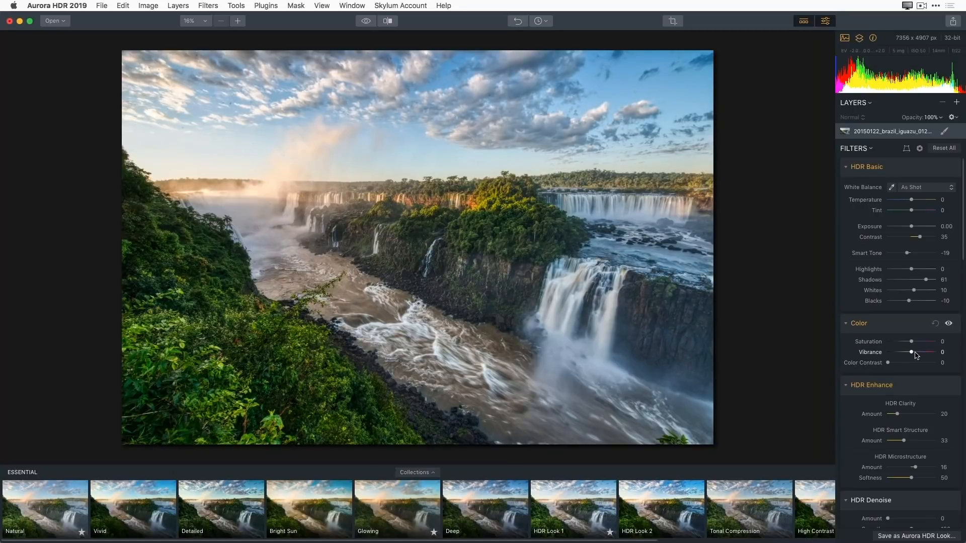
Try Vibrance values of 19, -30 and -23, and reset the Color filter
left_click_drag(913, 353, 918, 354)
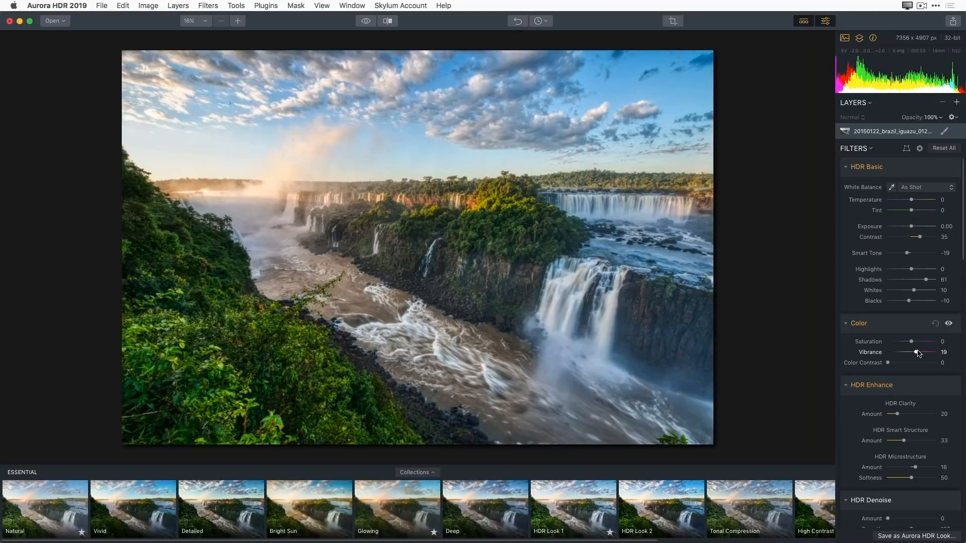
left_click_drag(919, 353, 905, 356)
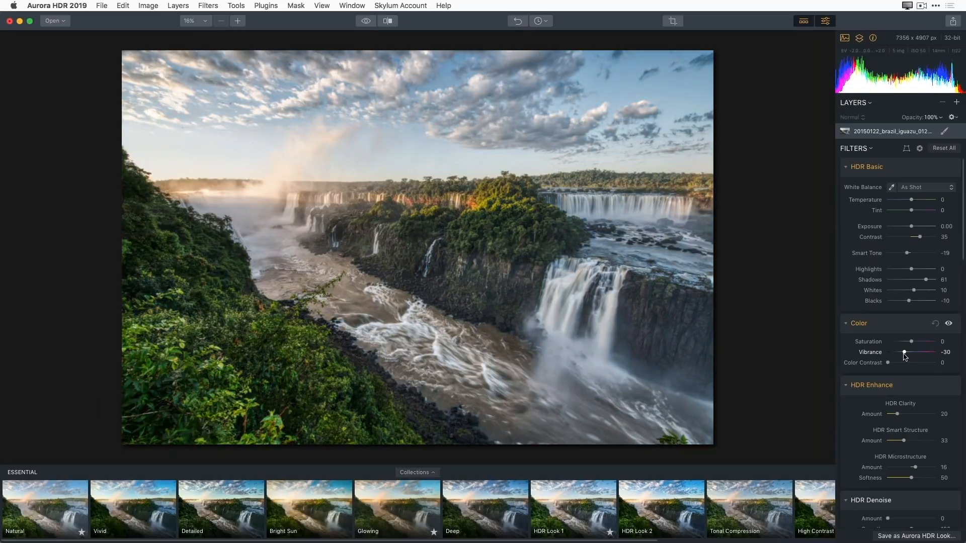
left_click_drag(905, 357, 906, 353)
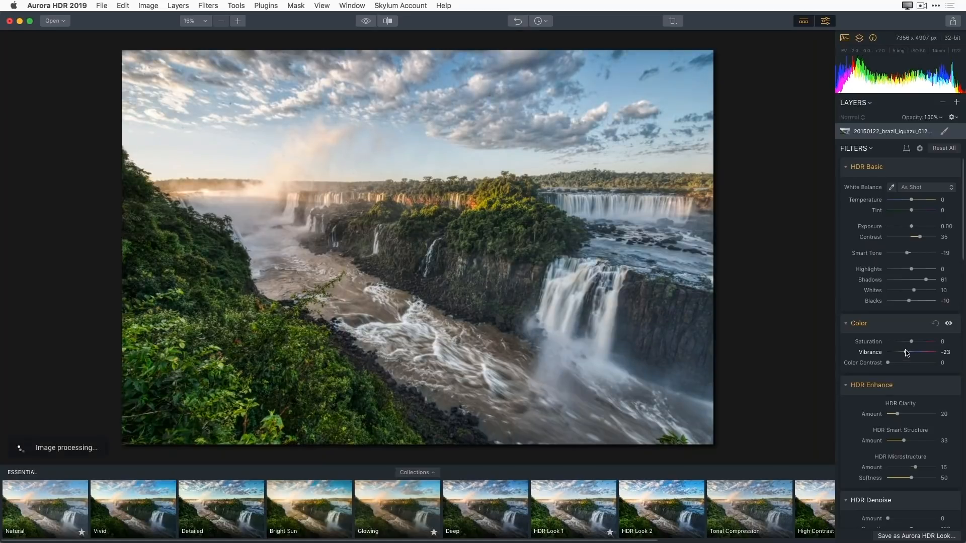
left_click(935, 324)
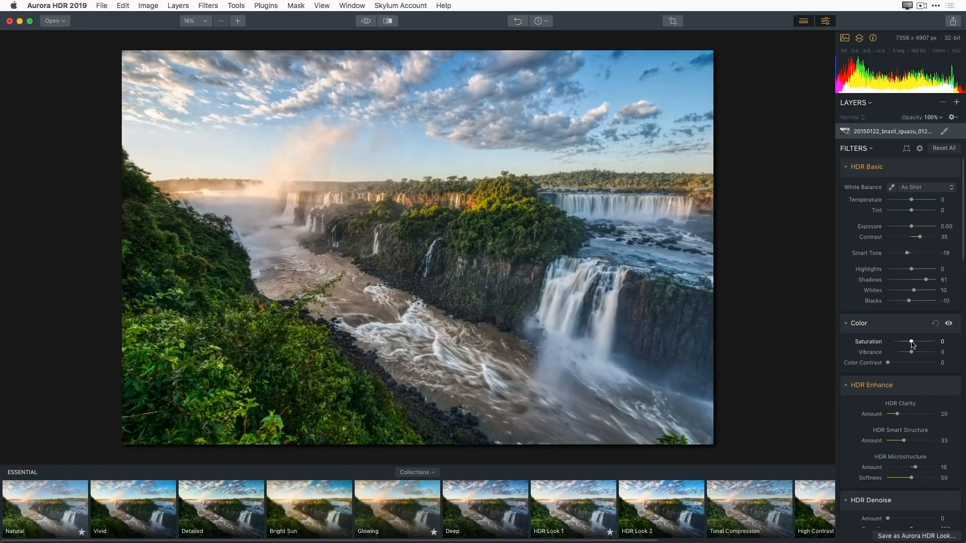
Set Saturation to -10, Vibrance to 40 and Color Contrast to 18, and compare the photo with the Color filter off and on
left_click_drag(912, 344, 921, 353)
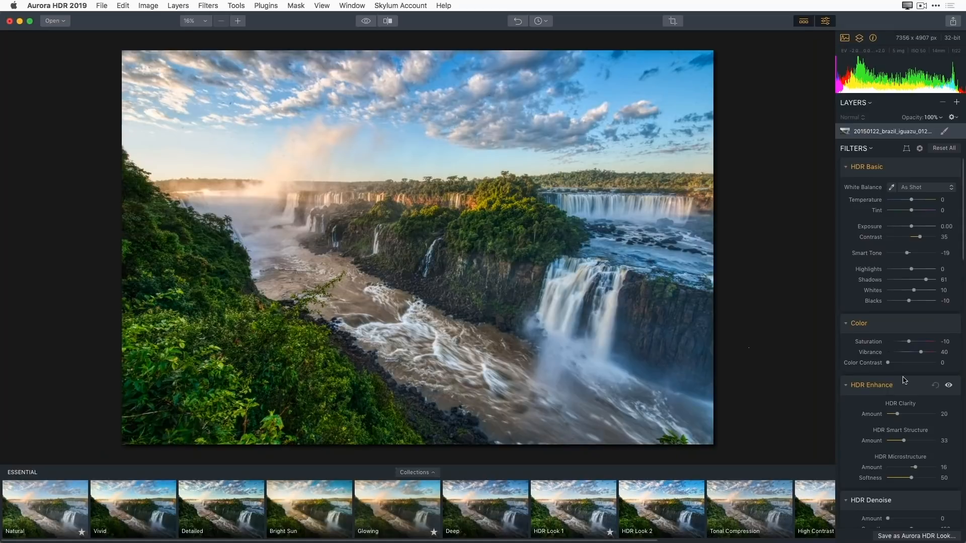
left_click_drag(889, 362, 895, 362)
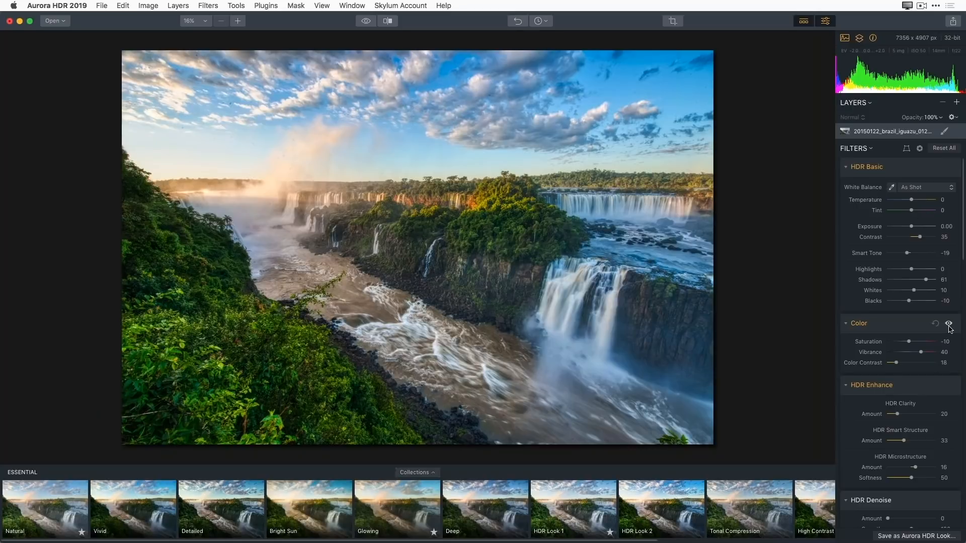
left_click(949, 325)
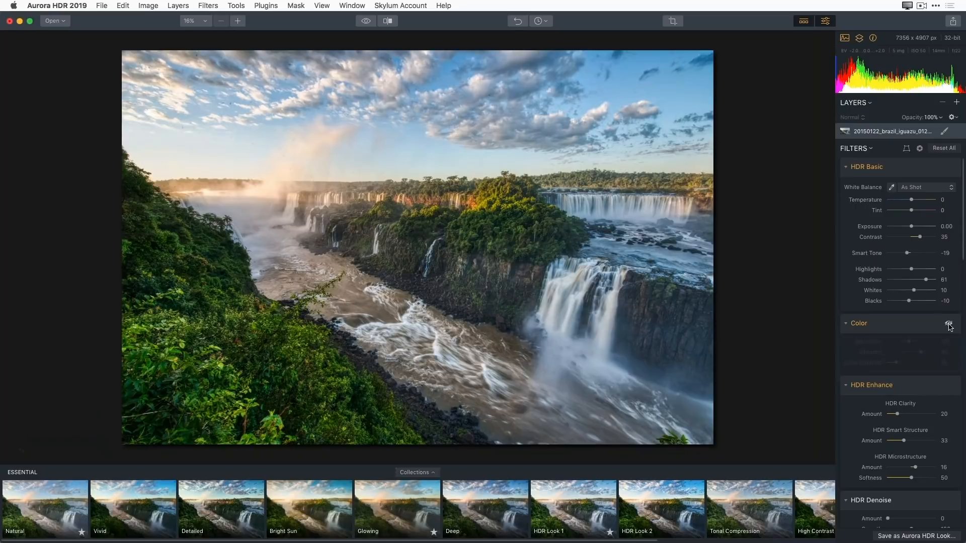
left_click(949, 324)
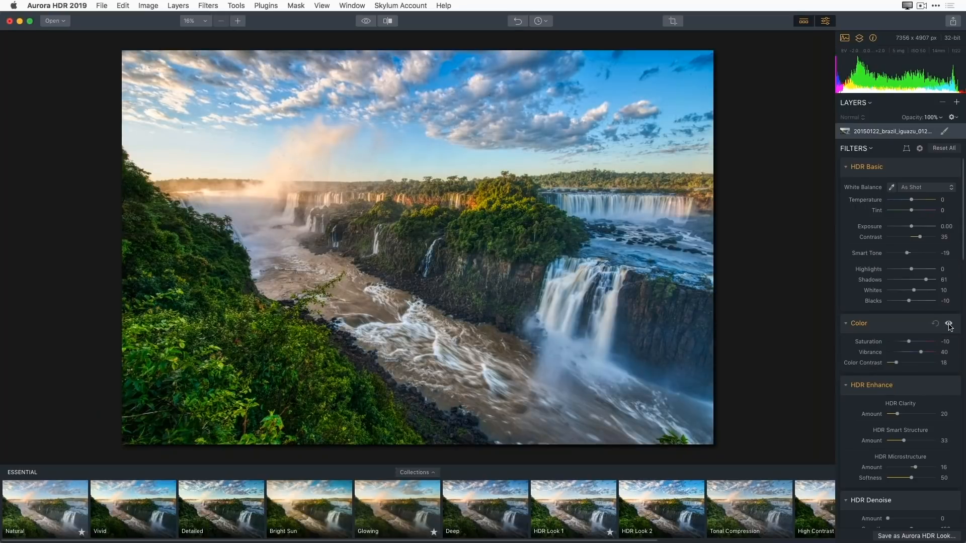
left_click(949, 325)
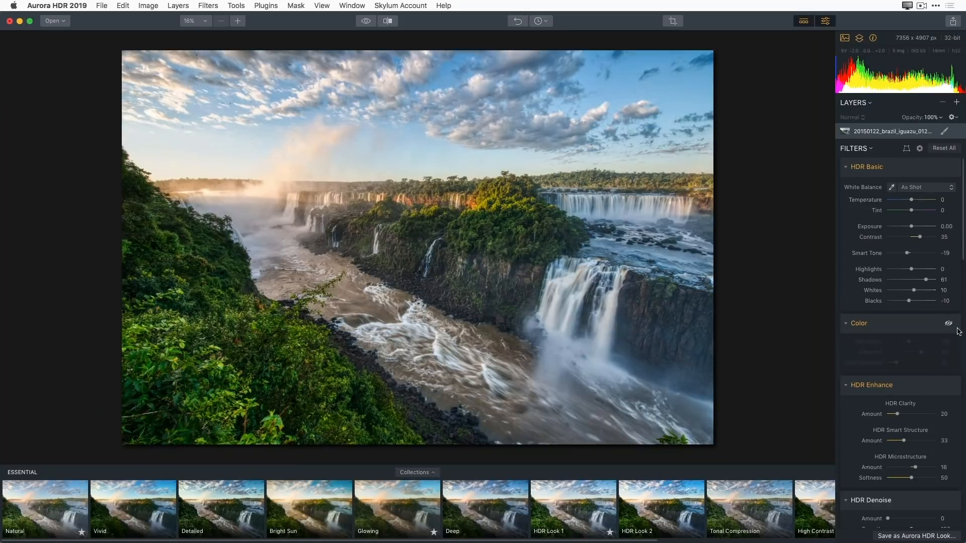
left_click(949, 324)
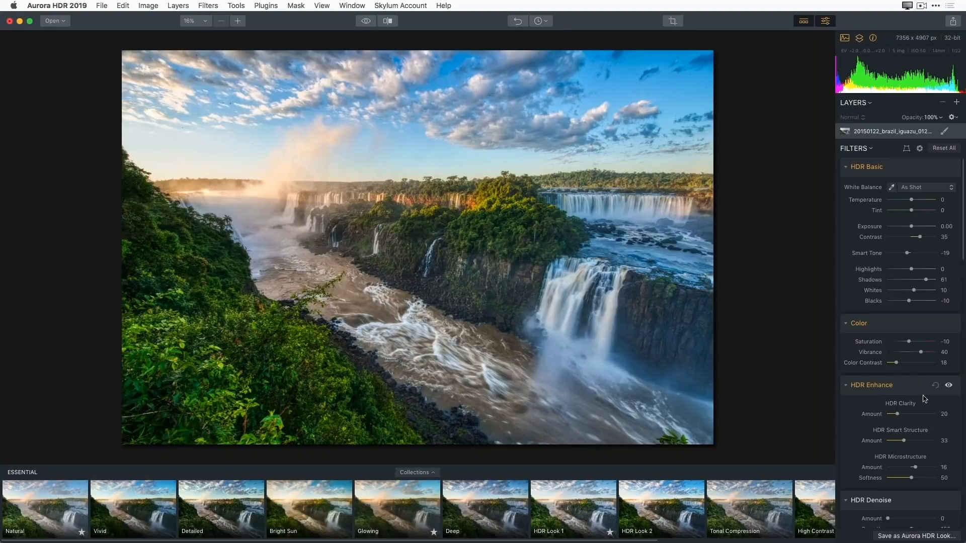
Try an HDR Clarity amount of 90 in the HDR Enhance filter and settle on 31
scroll(924, 399, "down", 5)
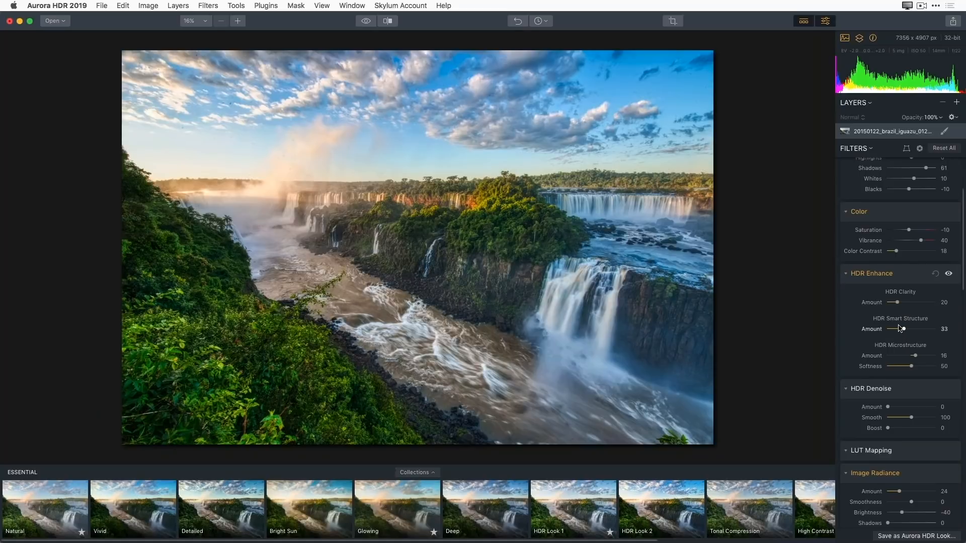
left_click_drag(899, 305, 933, 315)
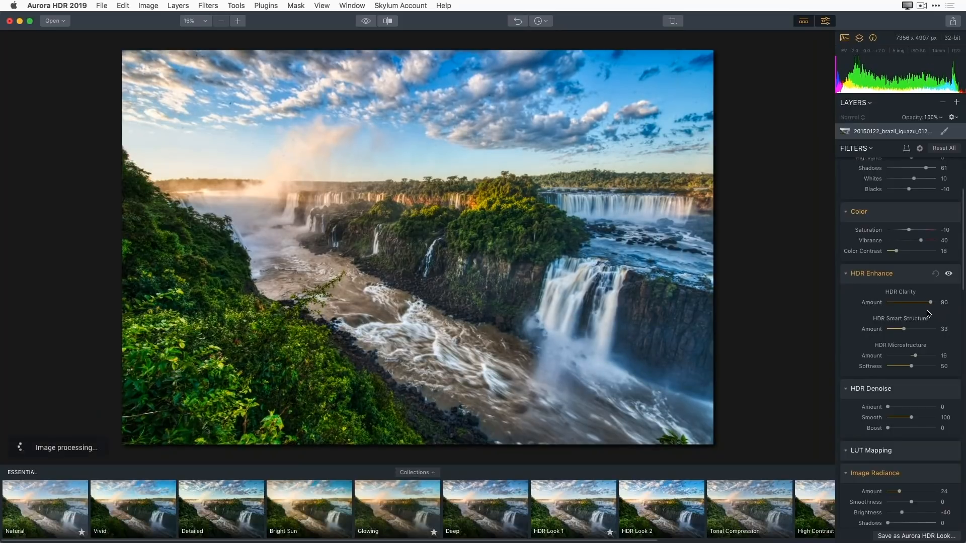
left_click_drag(930, 303, 911, 306)
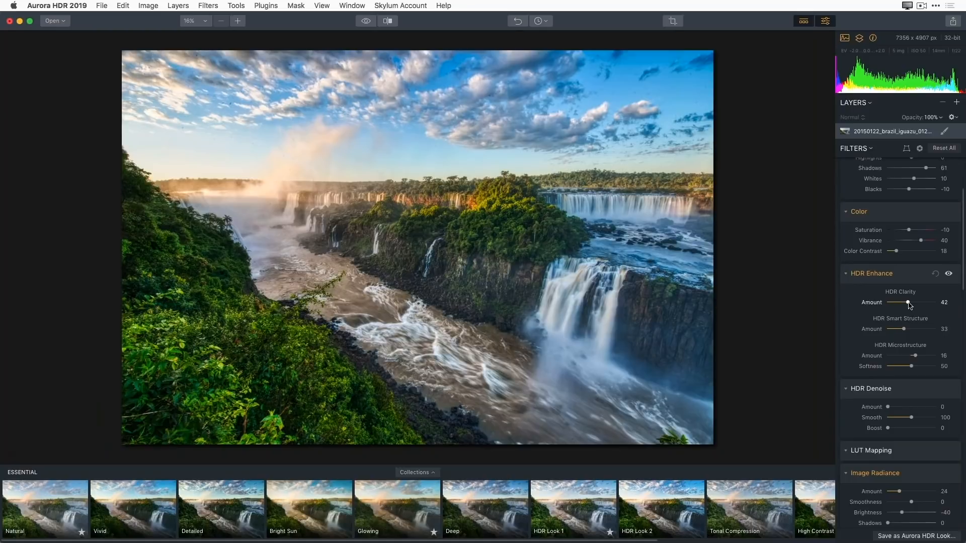
left_click_drag(909, 303, 903, 303)
Inspect the forest and cliff detail at 100%, and set HDR Microstructure Amount to 62 and Softness to 35
left_click(471, 335)
scroll(429, 184, "up", 10)
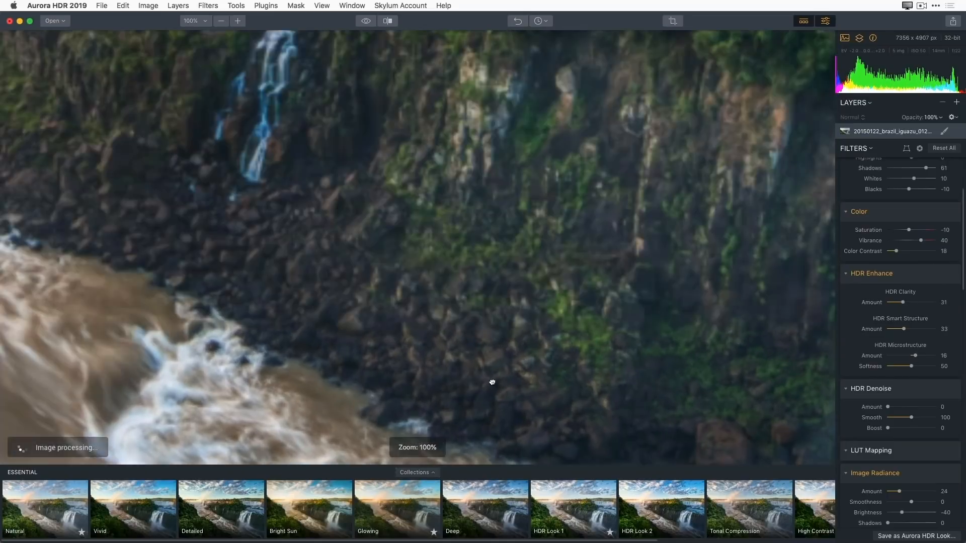
scroll(439, 338, "up", 10)
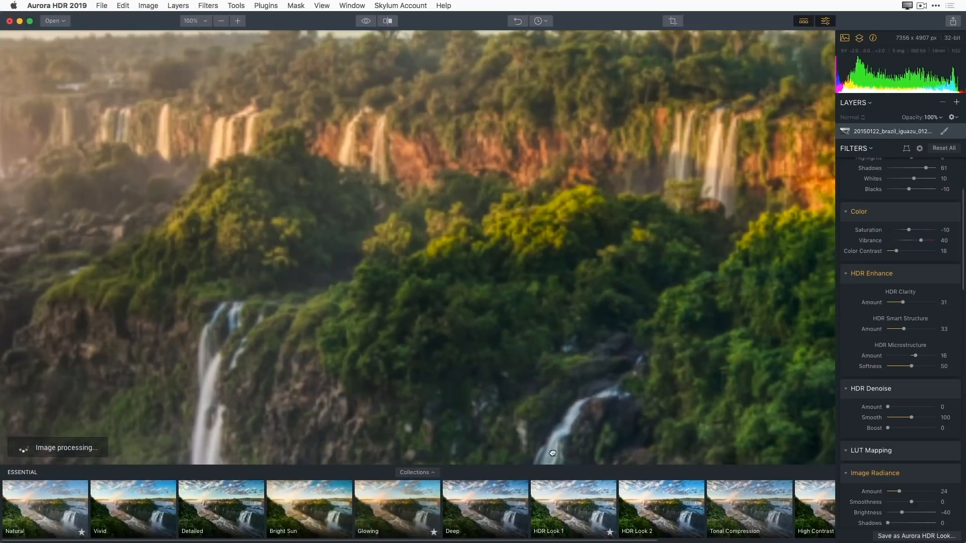
scroll(487, 293, "down", 5)
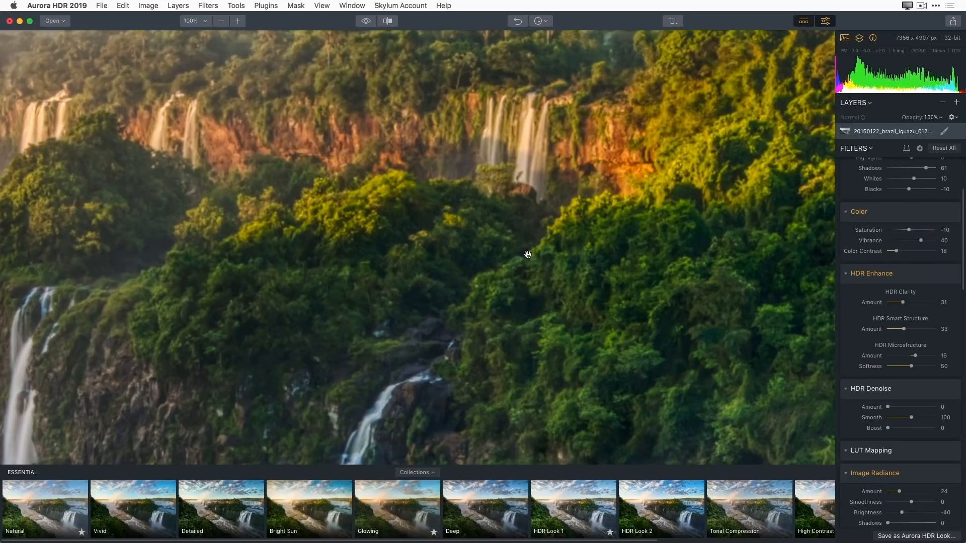
left_click(207, 22)
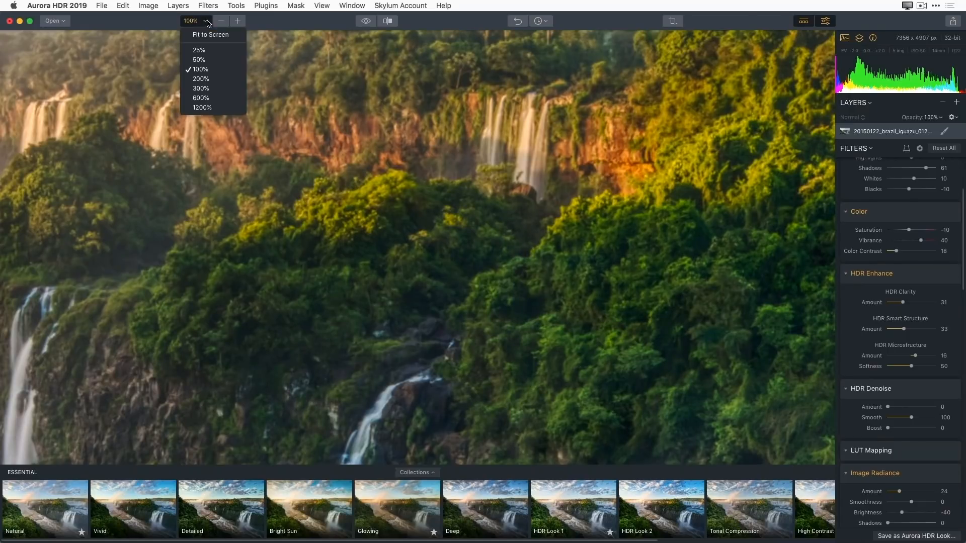
left_click(427, 212)
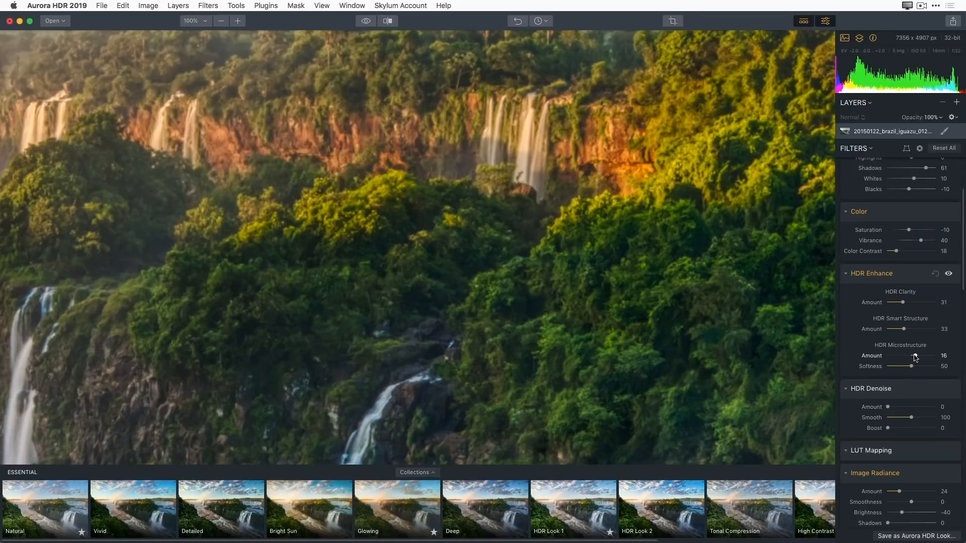
left_click_drag(915, 357, 926, 356)
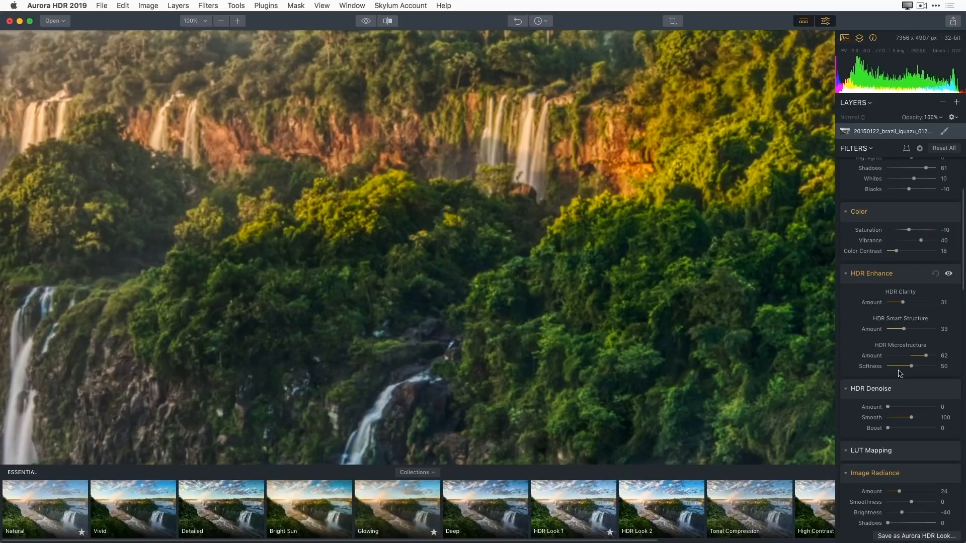
left_click_drag(909, 368, 905, 366)
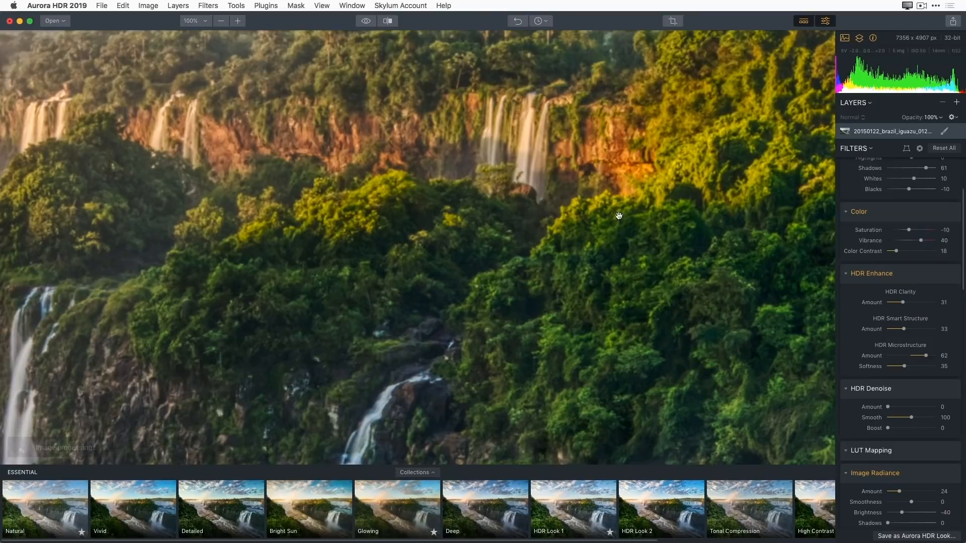
Set the HDR Smart Structure amount to 0 with the whole photo in view
key("super+0")
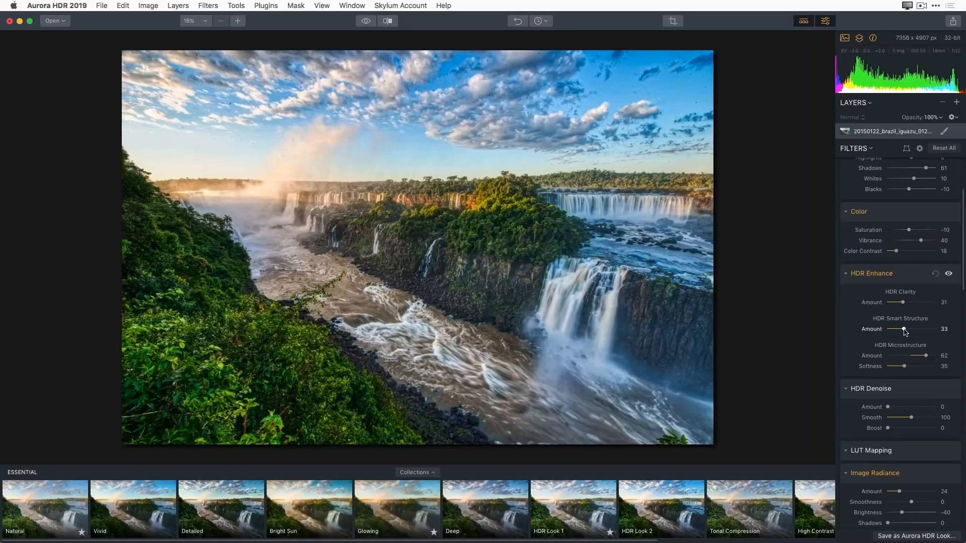
left_click_drag(905, 330, 878, 332)
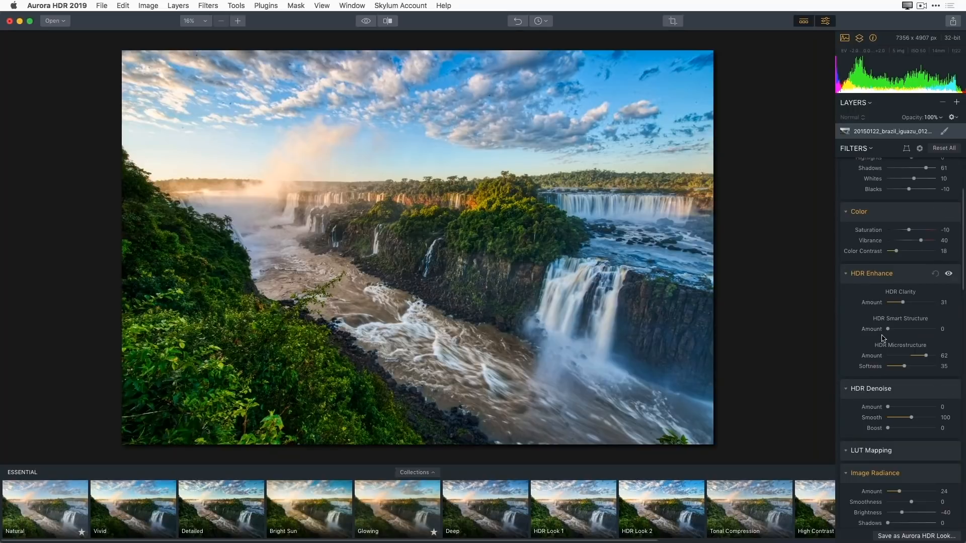
Set HDR Smart Structure to 62 and HDR Microstructure Amount to 58, and compare the photo with HDR Enhance off and on
left_click_drag(888, 331, 921, 333)
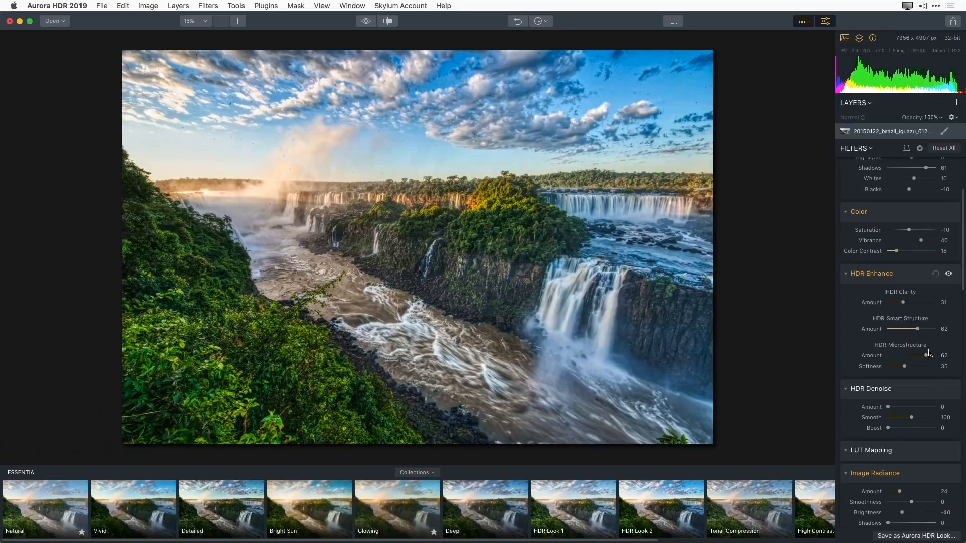
mouse_move(929, 359)
left_mouse_down()
mouse_move(942, 357)
mouse_move(927, 359)
left_mouse_up()
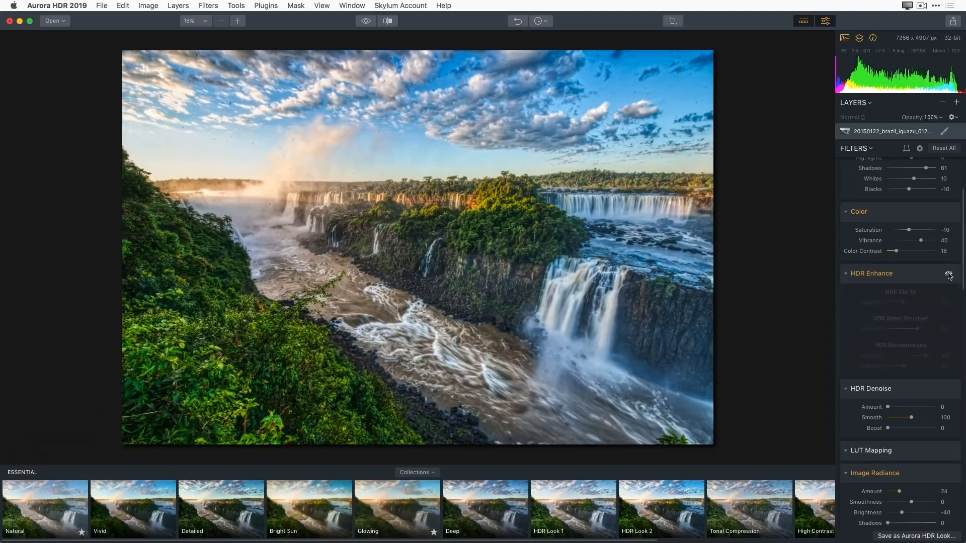
left_click(949, 274)
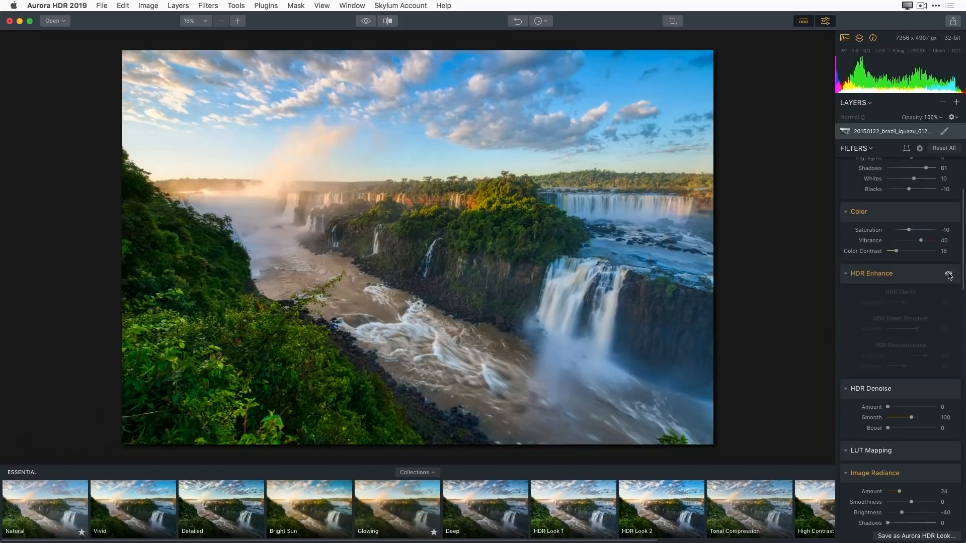
left_click(949, 275)
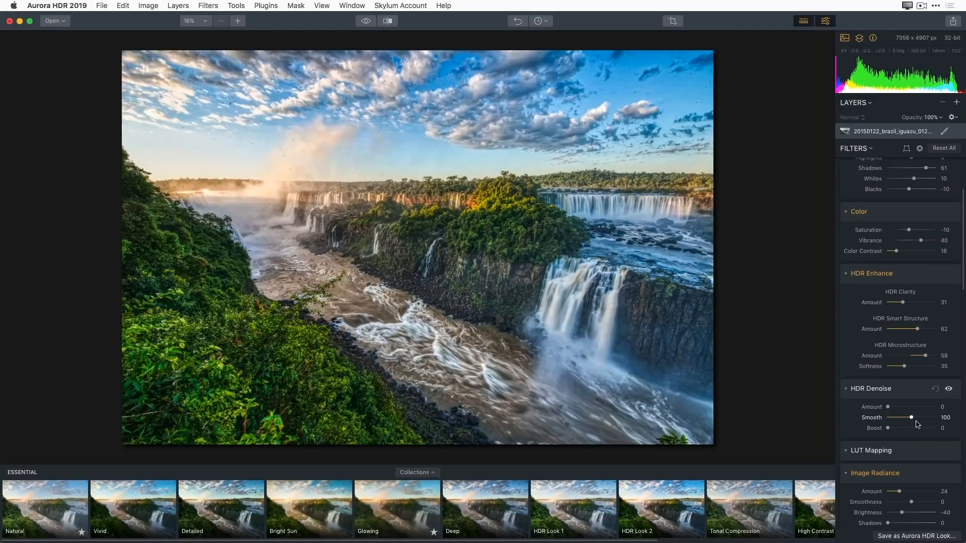
Inspect the sky and mist above the falls at 100%, and try the HDR Denoise amount with the whole photo in view
scroll(916, 425, "down", 1)
scroll(921, 417, "down", 4)
scroll(924, 412, "down", 1)
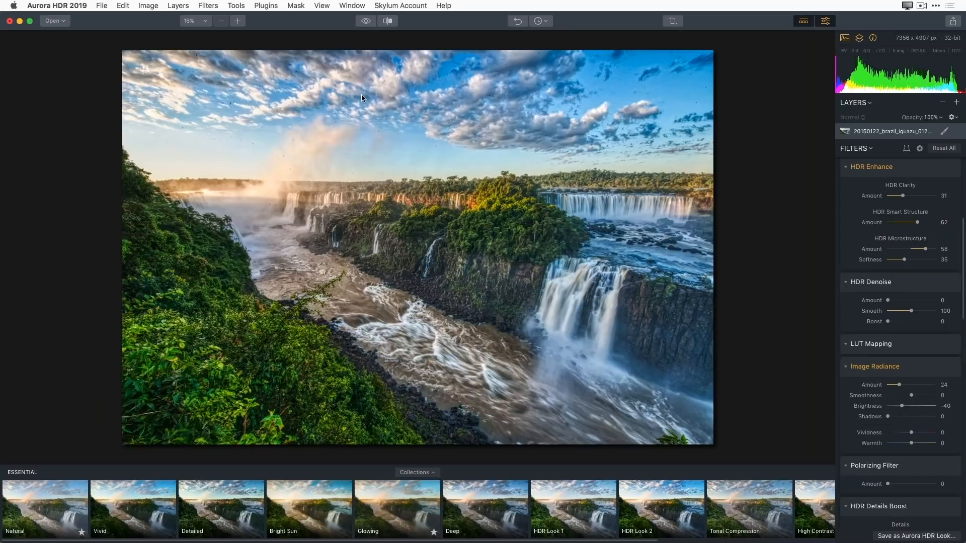
left_click(234, 141)
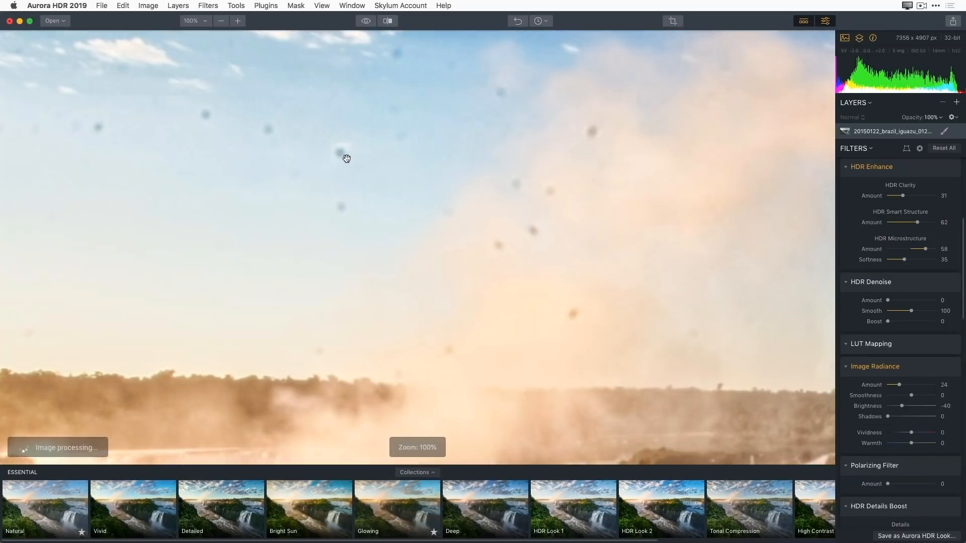
left_click(341, 185)
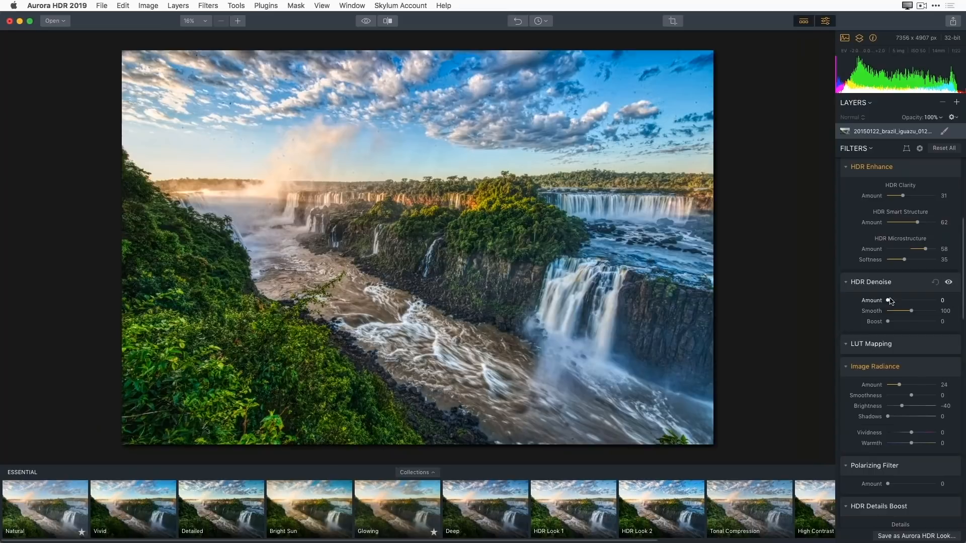
mouse_move(889, 300)
left_mouse_down()
mouse_move(913, 302)
mouse_move(878, 305)
left_mouse_up()
Set the Image Radiance amount to 34, comparing the photo with that filter off and on, and the Polarizing Filter amount to 9
scroll(892, 392, "down", 1)
scroll(892, 390, "down", 1)
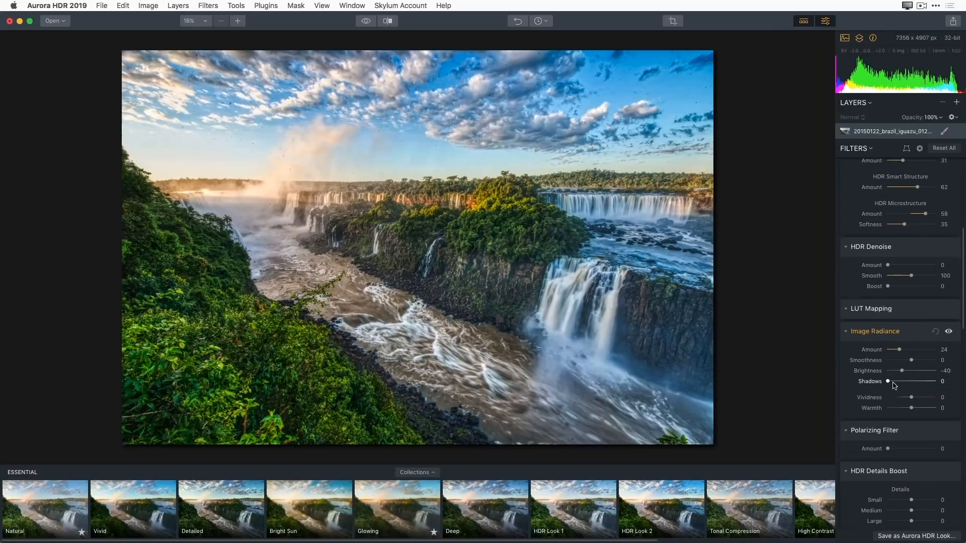
double_click(900, 351)
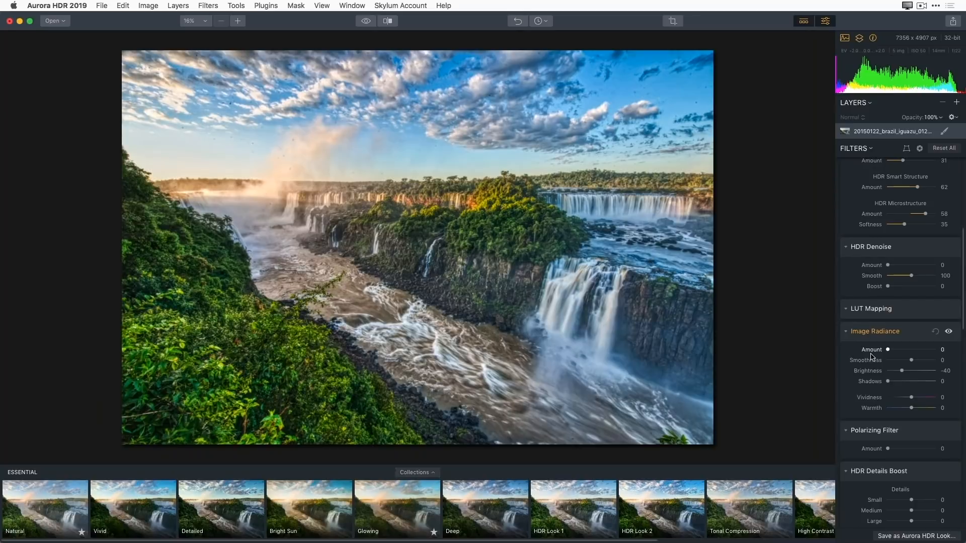
mouse_move(888, 351)
left_mouse_down()
mouse_move(934, 356)
mouse_move(905, 358)
left_mouse_up()
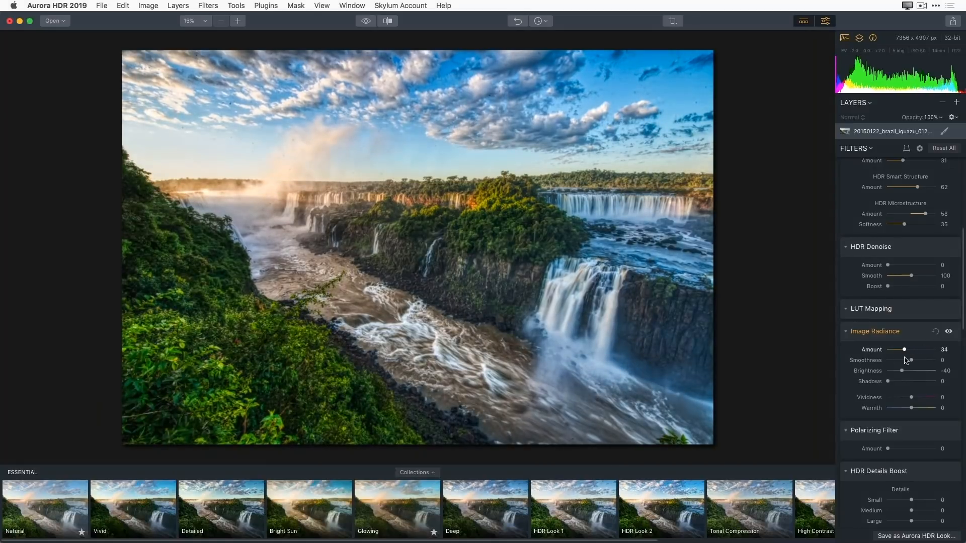
left_click(949, 333)
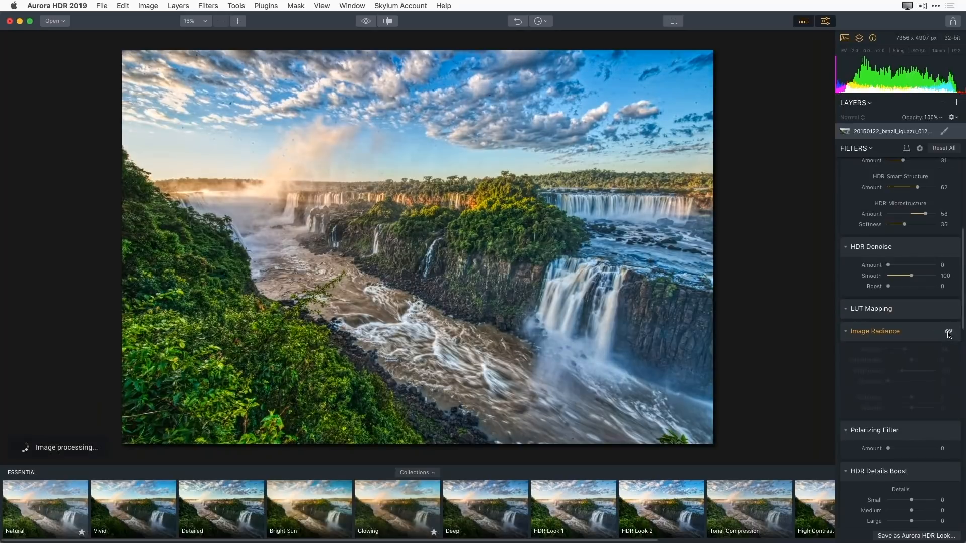
left_click(949, 333)
left_click(949, 333)
left_click(949, 333)
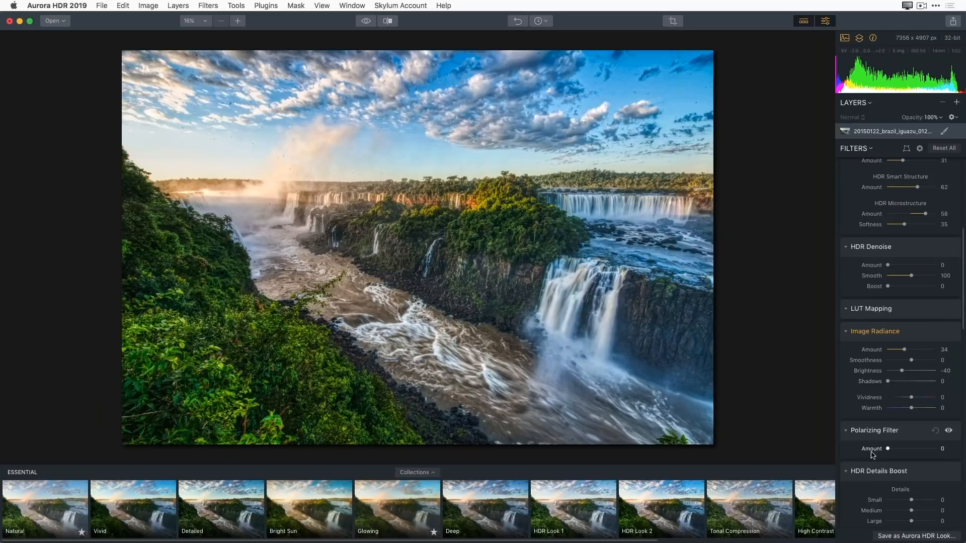
left_click_drag(888, 449, 891, 449)
Set the Adjustable Gradient's Top Exposure to -11, Highlights to -23 and Warmth to -27
scroll(908, 476, "down", 10)
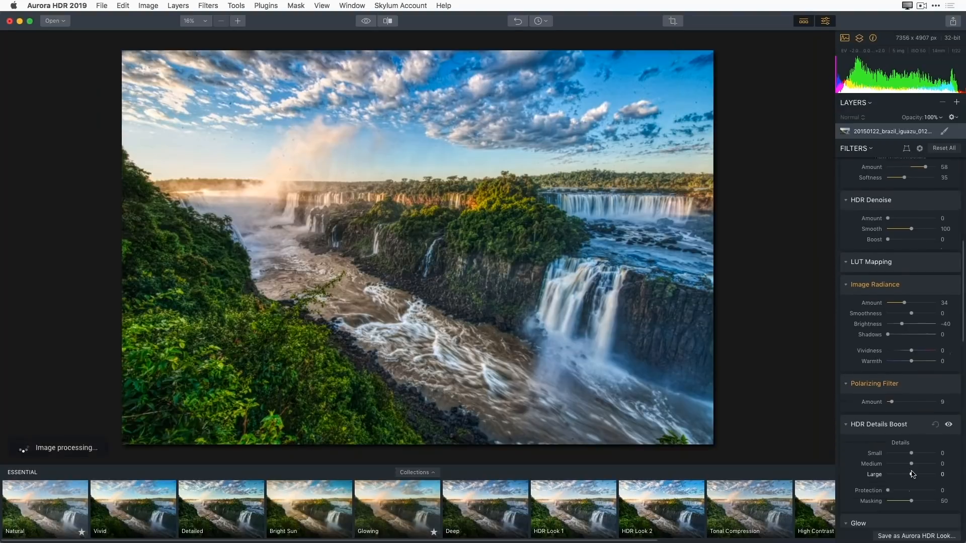
scroll(931, 453, "down", 2)
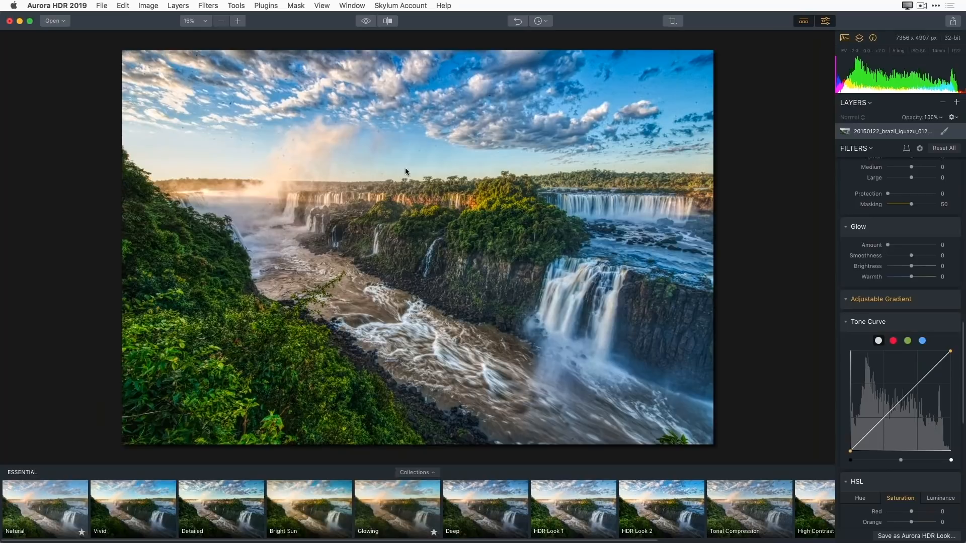
left_click(904, 302)
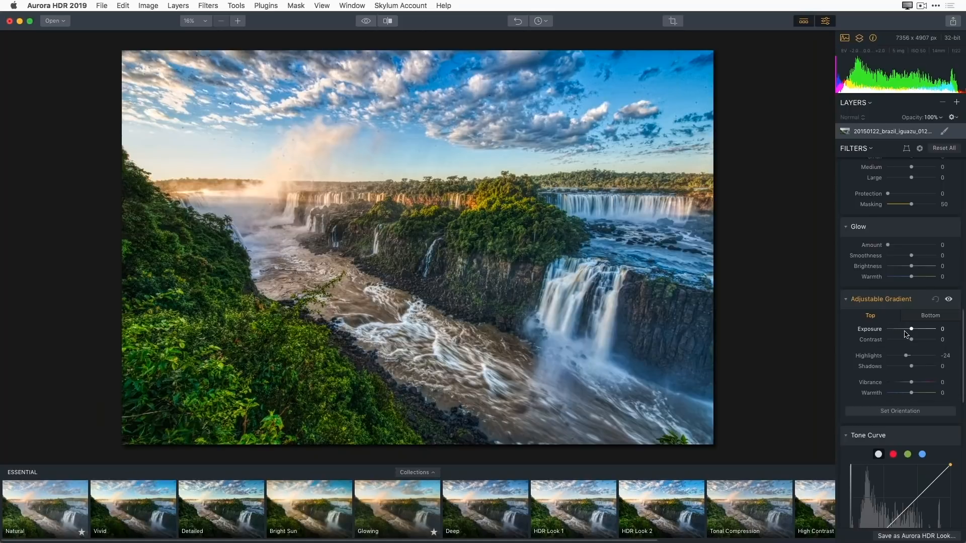
left_click_drag(911, 330, 907, 357)
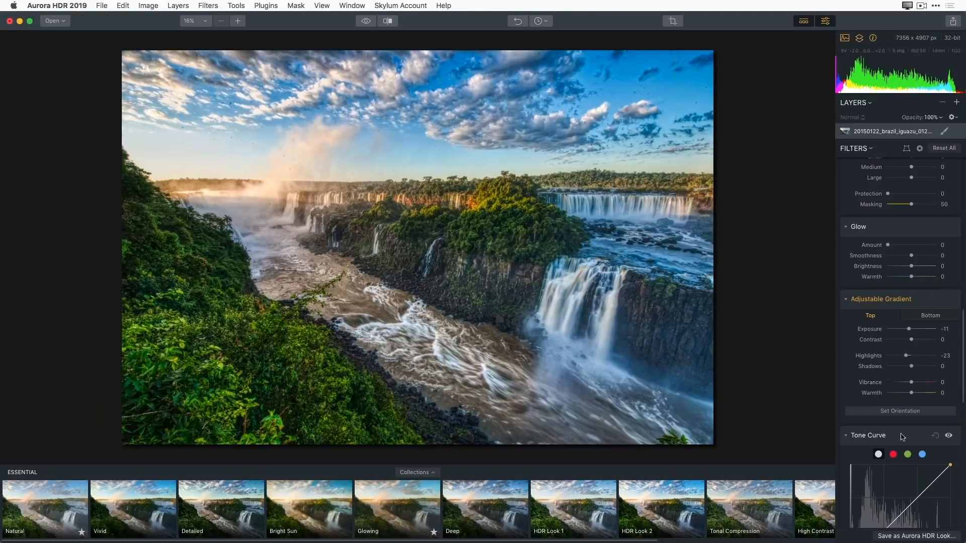
left_click_drag(911, 394, 905, 396)
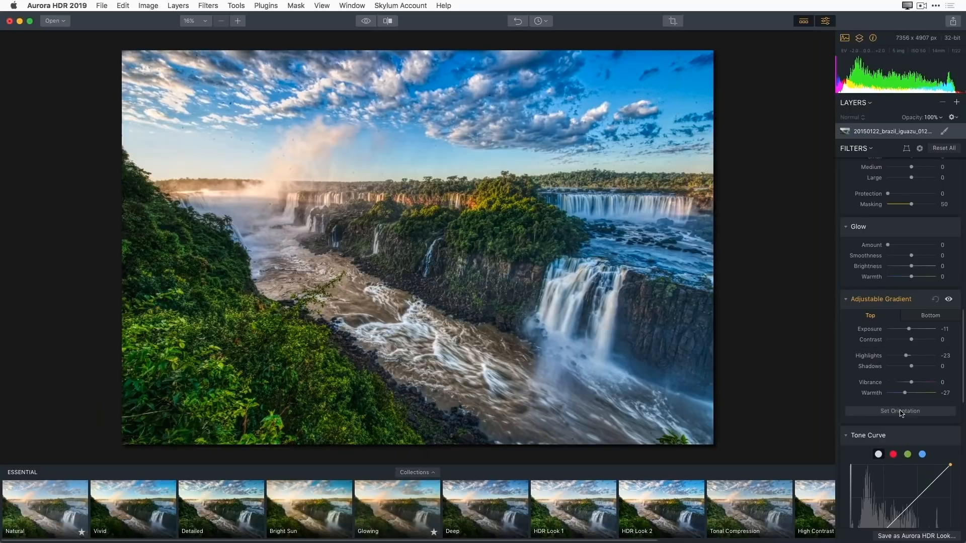
Orient the Adjustable Gradient along the left riverbank with a rotation of -41° and a Horizontal Shift of 19
left_click(900, 411)
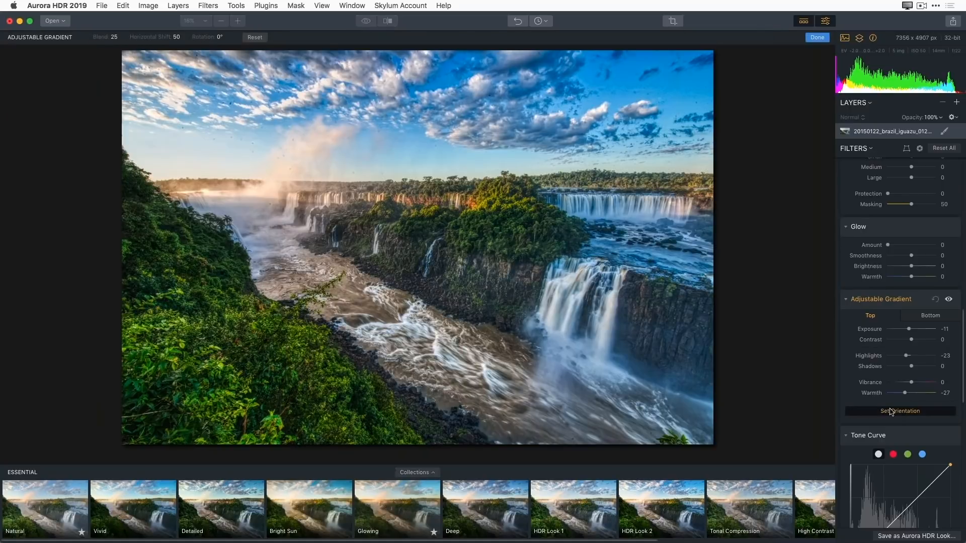
left_click_drag(418, 248, 420, 198)
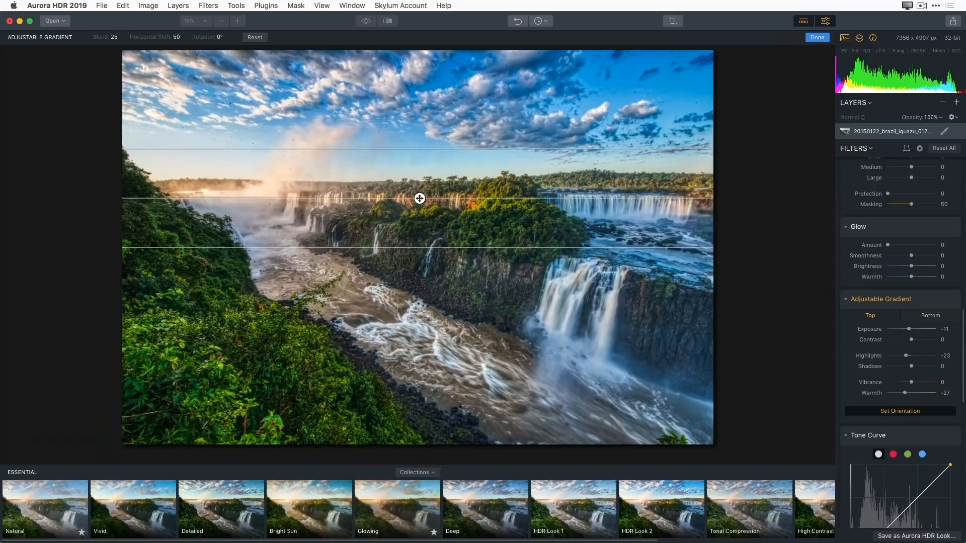
left_click_drag(568, 248, 410, 354)
left_click_drag(413, 203, 307, 234)
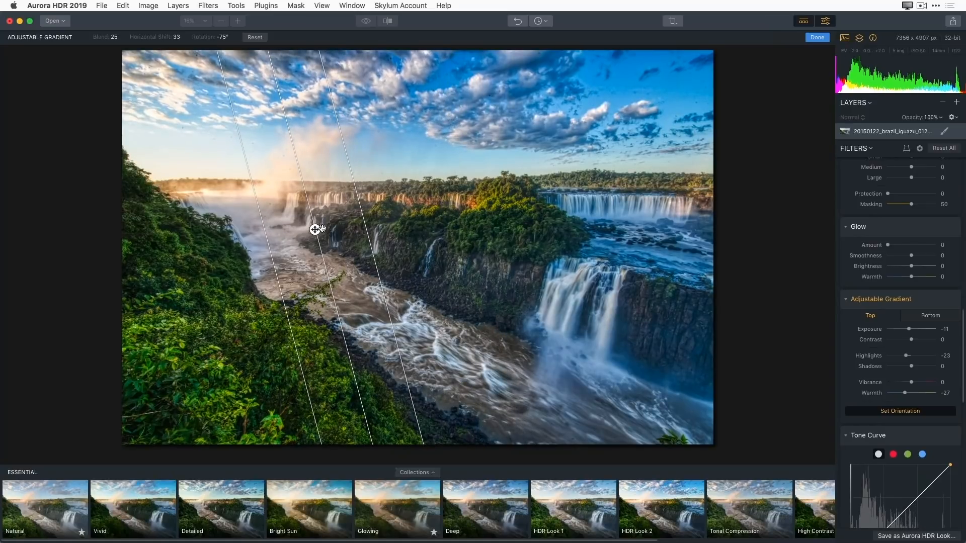
scroll(315, 230, "up", 10)
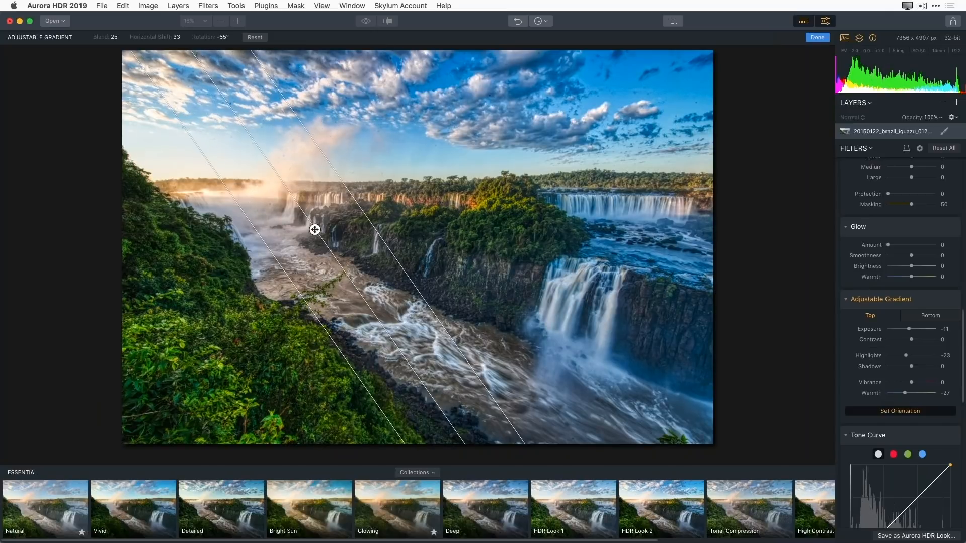
left_click_drag(315, 230, 234, 270)
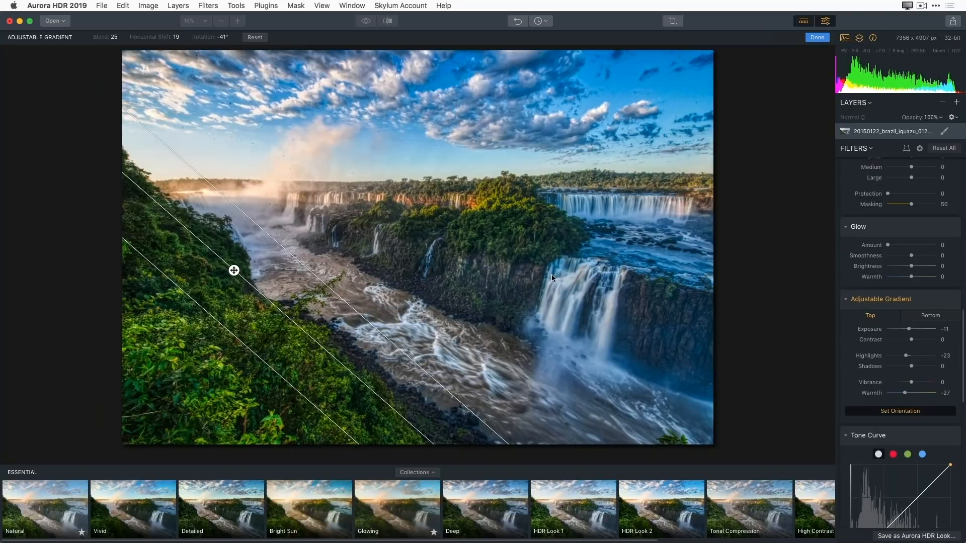
Set the gradient's Bottom Exposure to -70 and Vibrance to -32, and compare the photo with Adjustable Gradient off and on
left_click(933, 317)
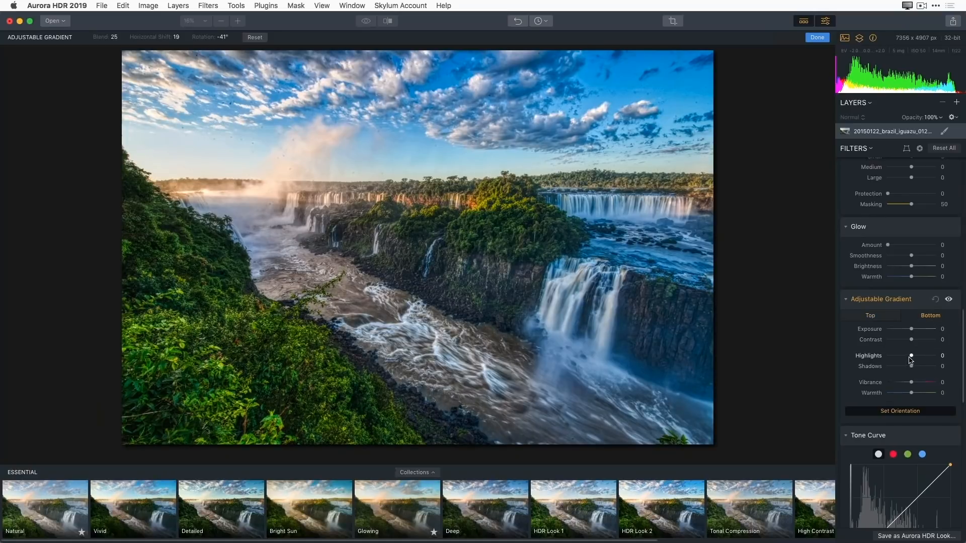
left_click_drag(911, 329, 893, 332)
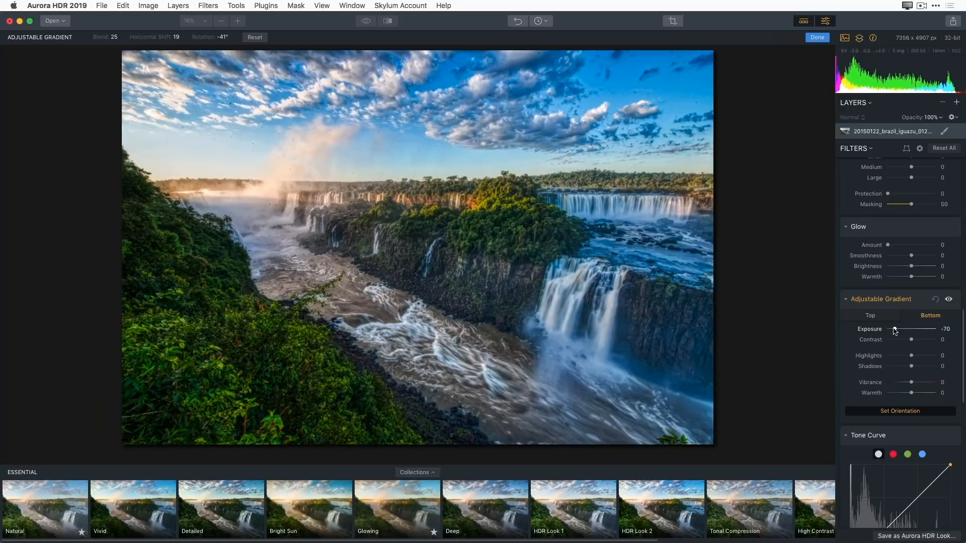
mouse_move(912, 386)
left_mouse_down()
mouse_move(896, 382)
mouse_move(904, 382)
left_mouse_up()
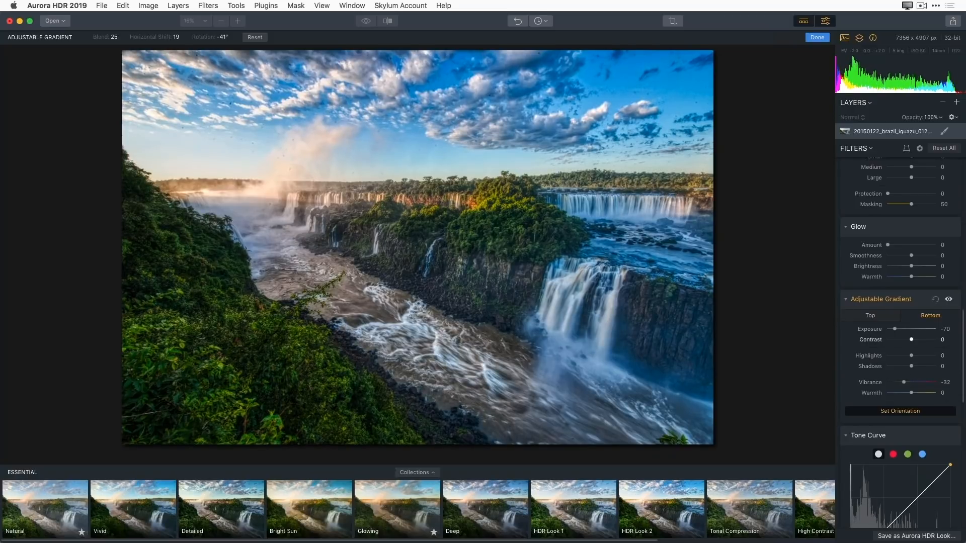
left_click(948, 300)
left_click(948, 300)
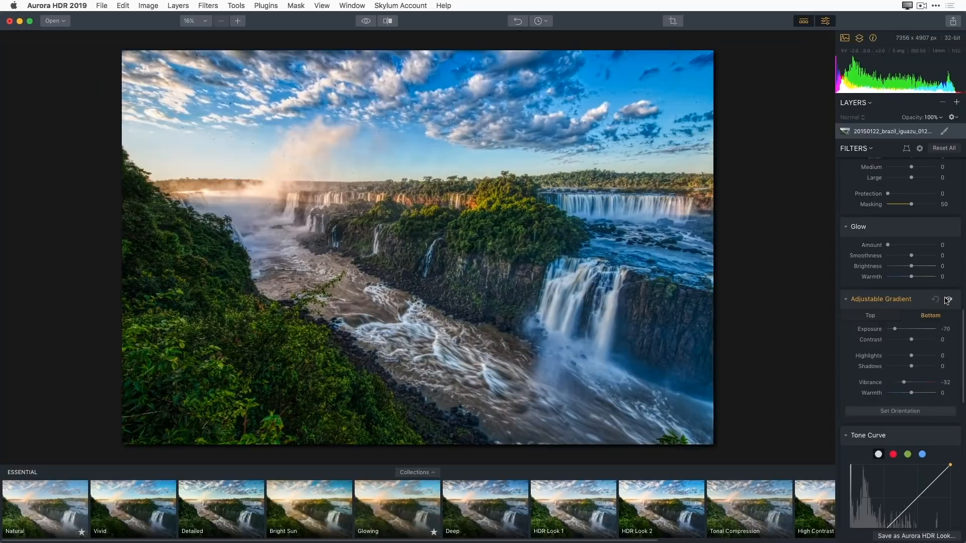
Reset the gradient's Top Exposure to 0 and compare the edited photo with the original
left_click(891, 316)
double_click(909, 330)
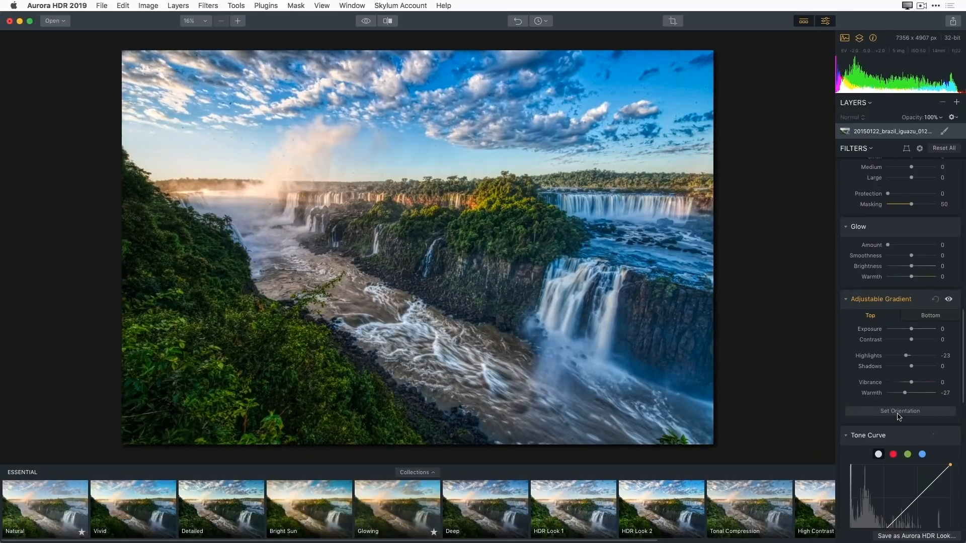
left_click(365, 21)
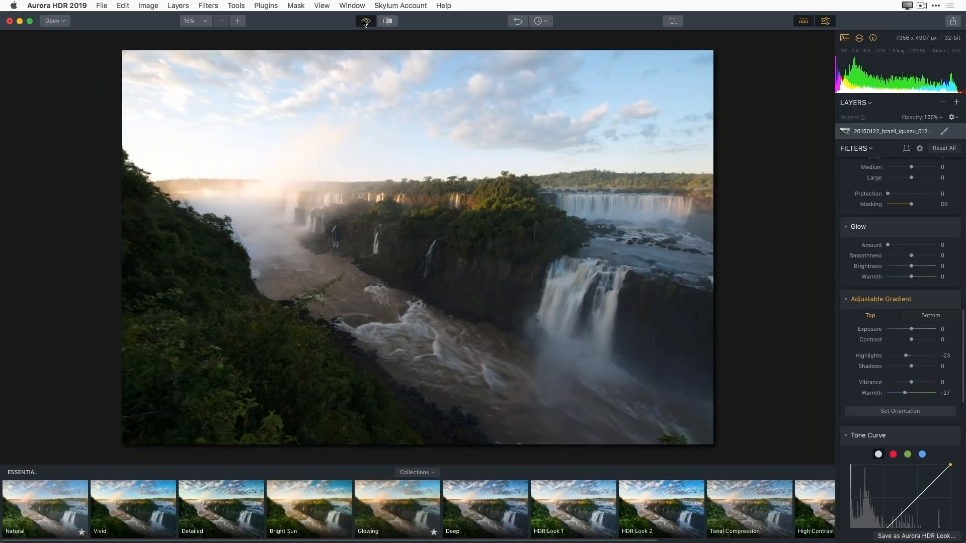
left_click(365, 22)
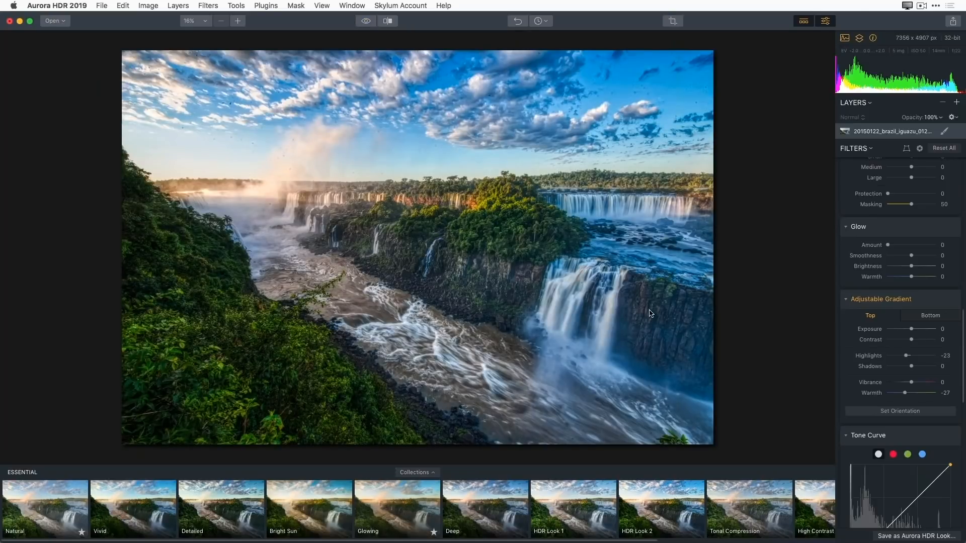
Add a new adjustment layer above the waterfall photo after reviewing the remaining filters
left_click_drag(963, 399, 961, 532)
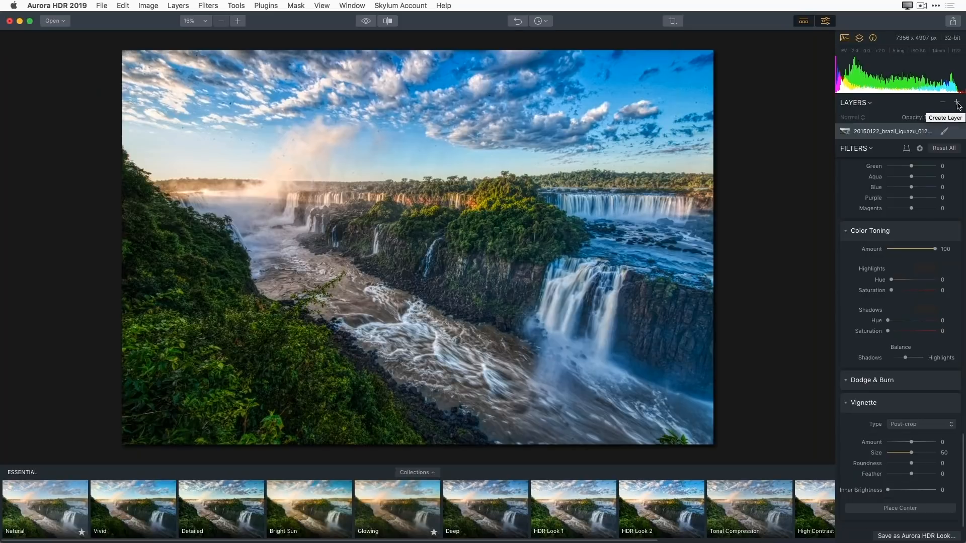
left_click(957, 103)
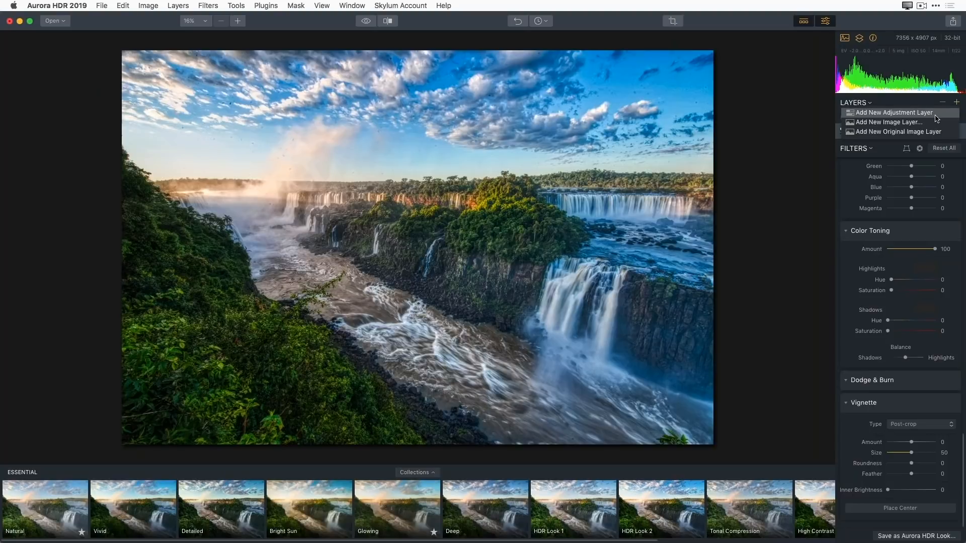
left_click(937, 118)
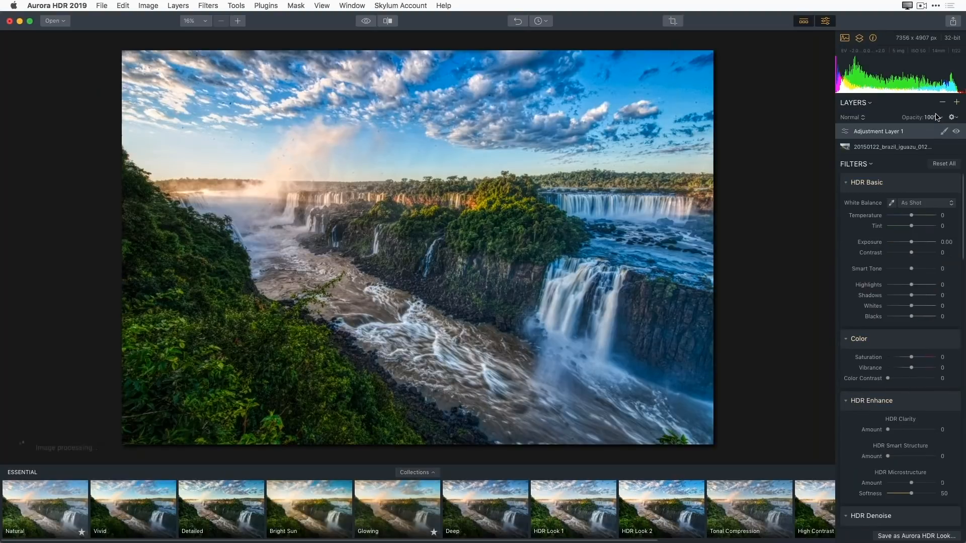
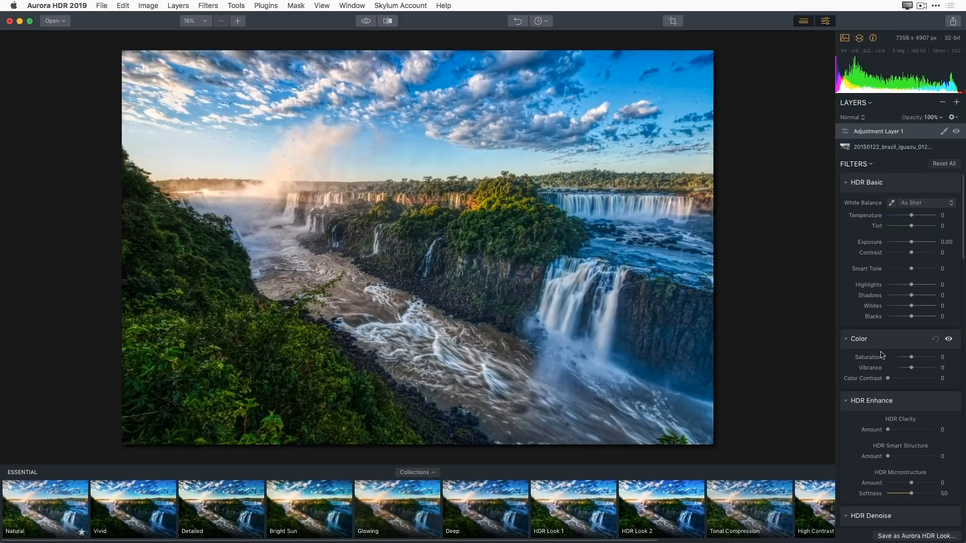
In HDR Details Boost, set Small to -100, Medium to -99, Large to -94 and Masking to 28, comparing the filter off and on
scroll(916, 390, "down", 3)
scroll(917, 393, "down", 7)
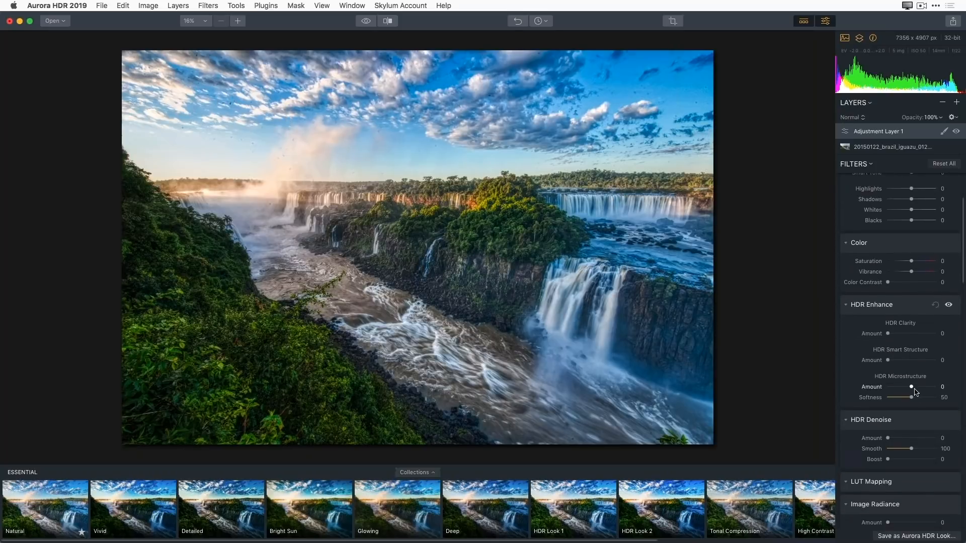
scroll(916, 393, "down", 4)
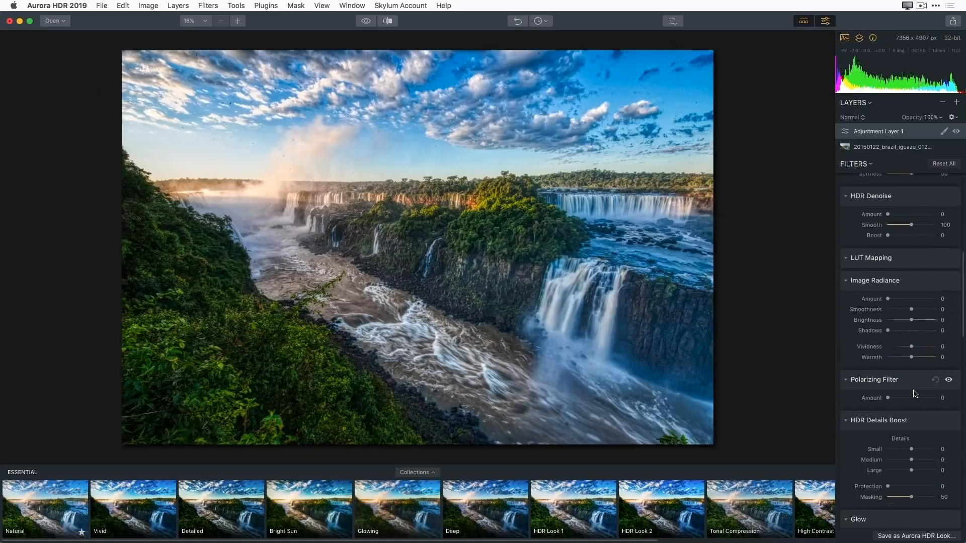
scroll(912, 426, "down", 3)
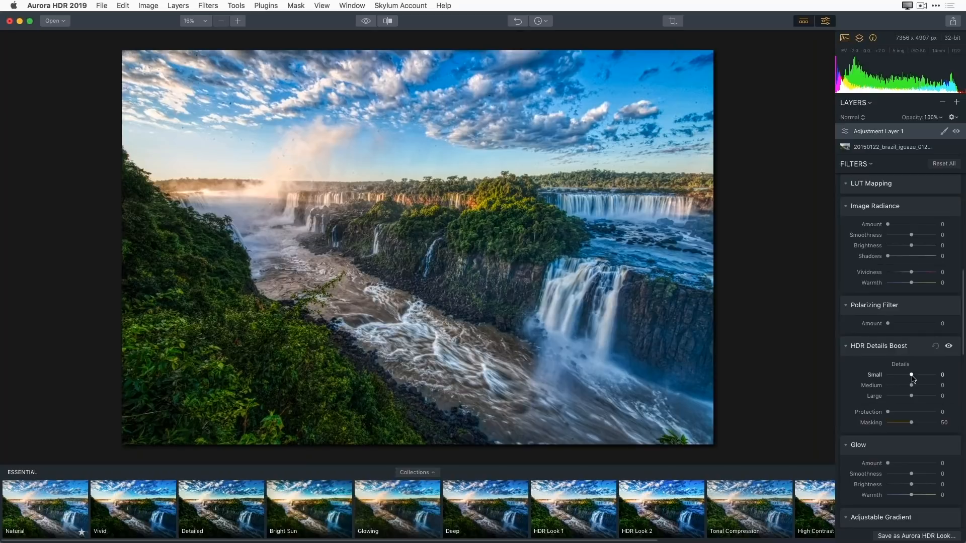
left_click_drag(910, 376, 884, 375)
left_click(950, 346)
left_click(951, 346)
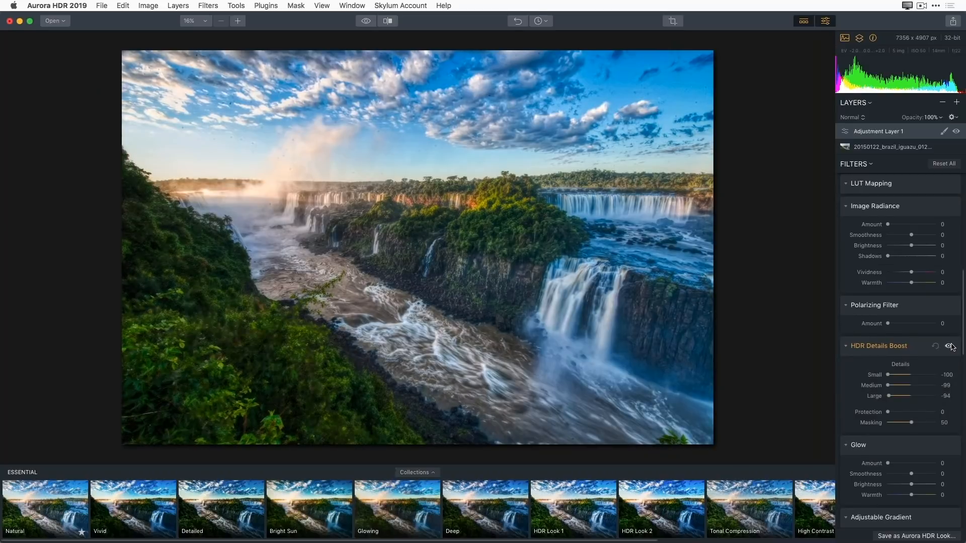
left_click_drag(907, 425, 897, 425)
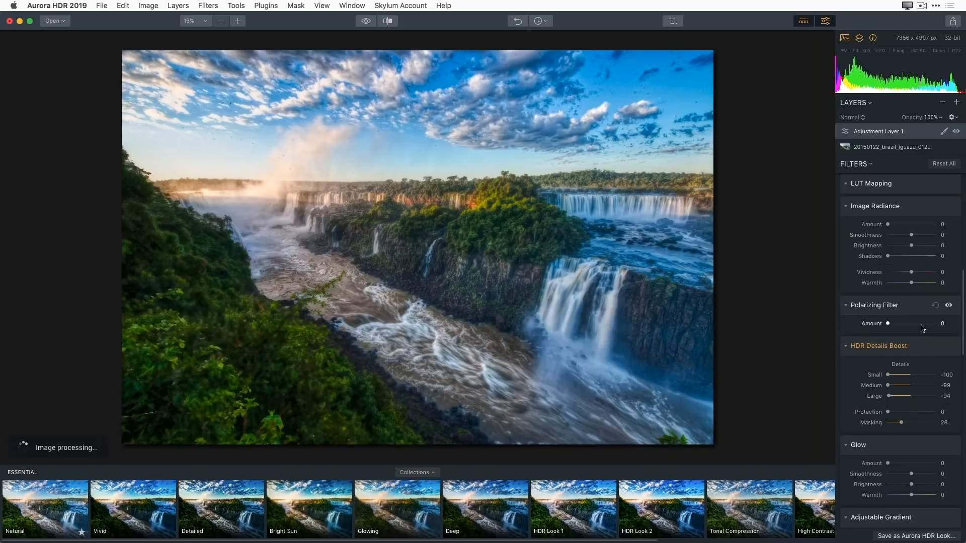
Set HDR Denoise Amount to 47 and HDR Microstructure to Amount -8, Softness 30, and check the layer's effect
scroll(923, 327, "up", 3)
scroll(923, 323, "up", 5)
left_click_drag(895, 320, 910, 316)
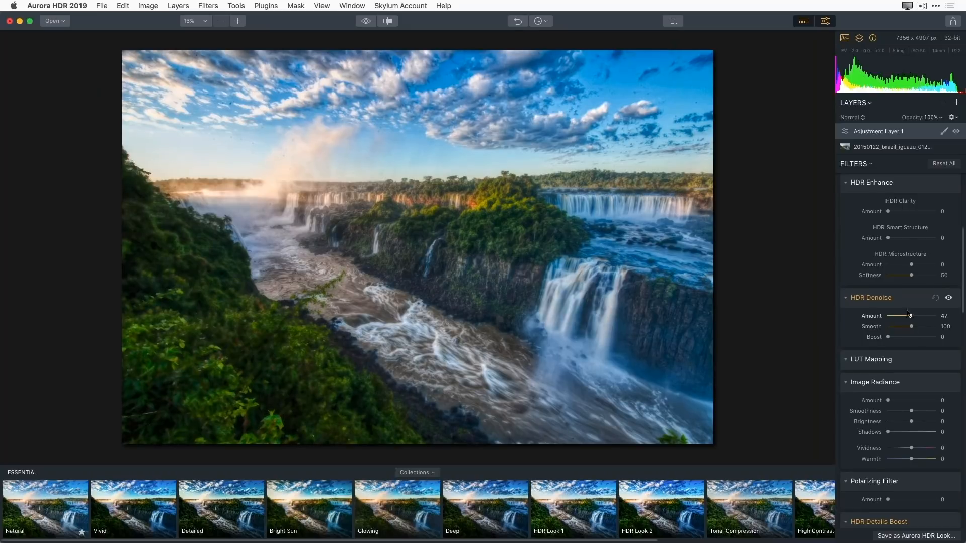
scroll(908, 317, "up", 1)
left_click_drag(901, 285, 878, 286)
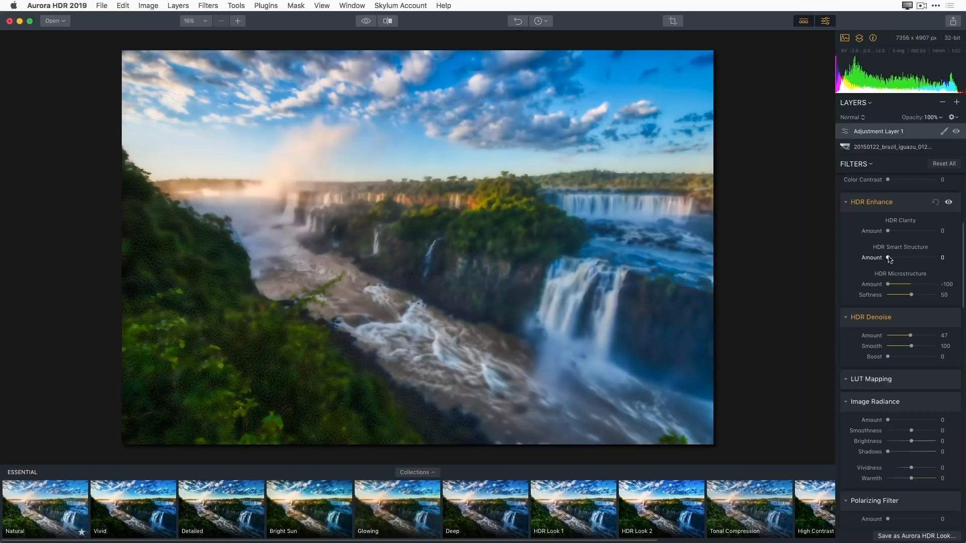
mouse_move(895, 285)
left_mouse_down()
mouse_move(914, 285)
mouse_move(902, 297)
left_mouse_up()
left_click(957, 133)
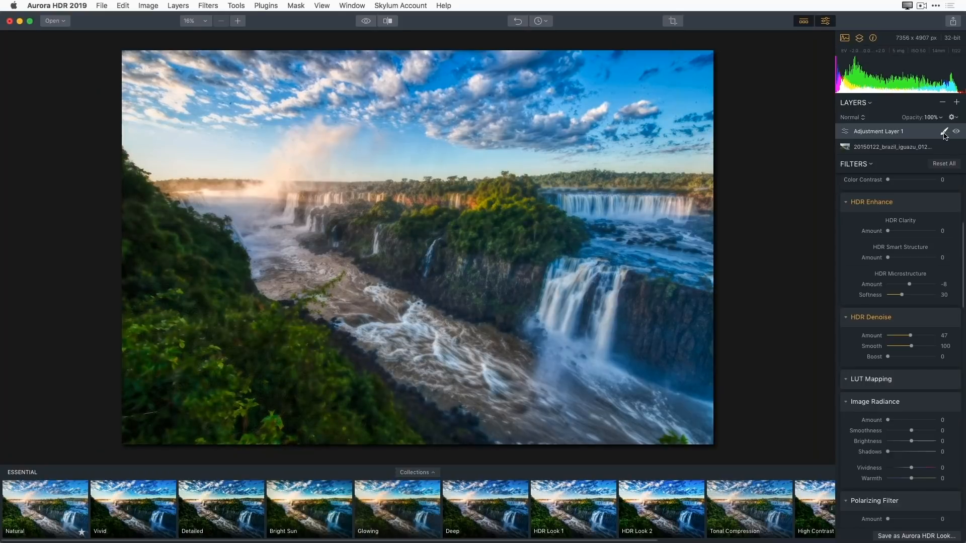
Add a gradient mask to Adjustment Layer 1 that limits it to the sky, with a widened transition centred just below the horizon
left_click(944, 133)
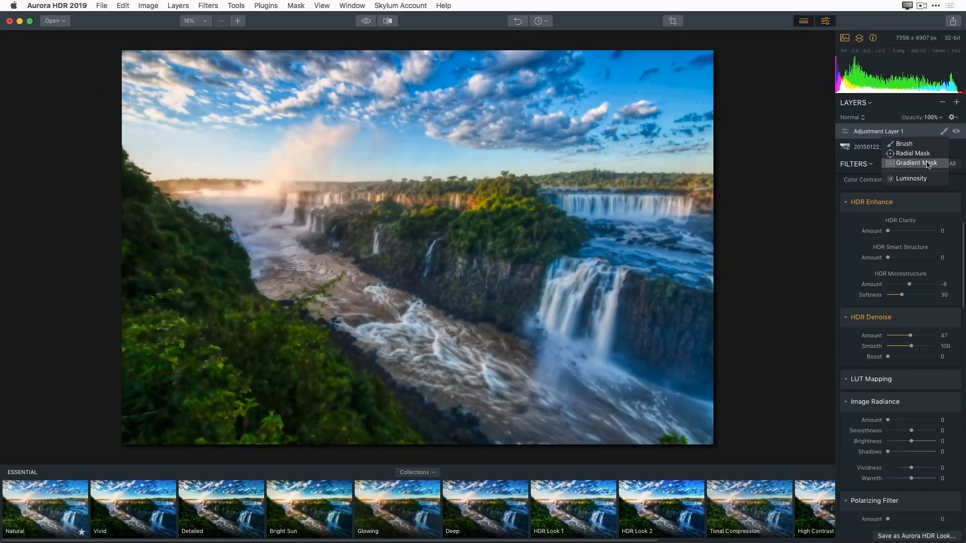
left_click(928, 164)
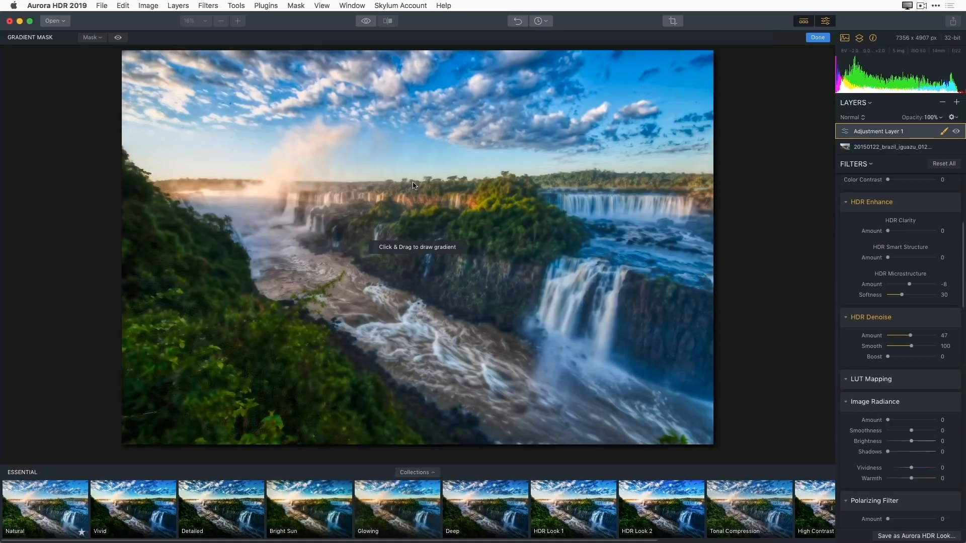
left_click_drag(414, 184, 413, 214)
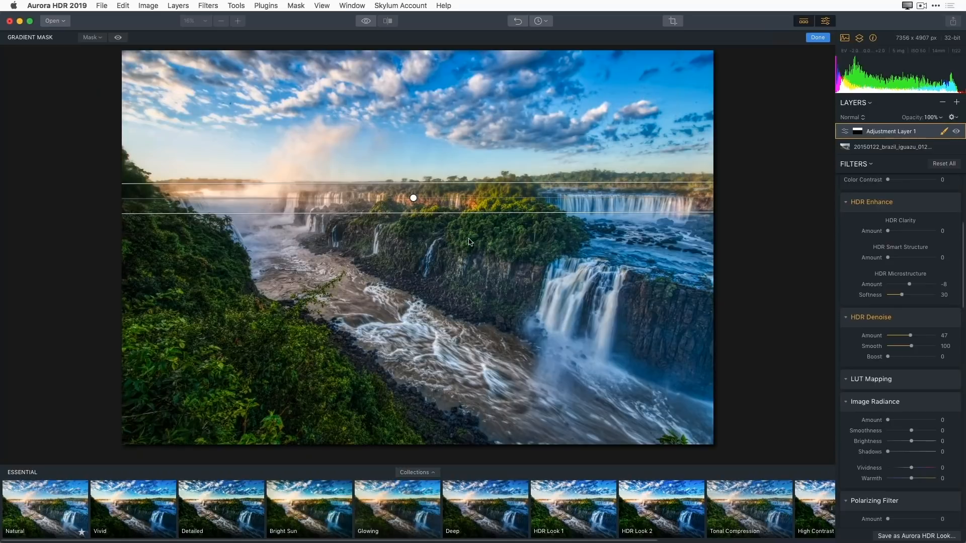
left_click_drag(471, 214, 469, 242)
left_click_drag(414, 212, 412, 198)
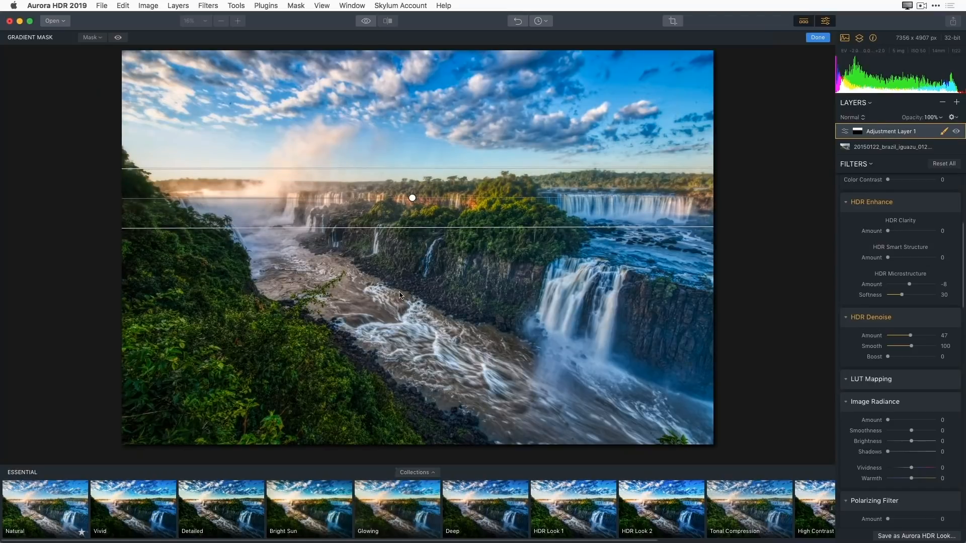
Check the gradient mask's coverage with its overlay and check the effect of Adjustment Layer 1 on the photo
left_click(119, 38)
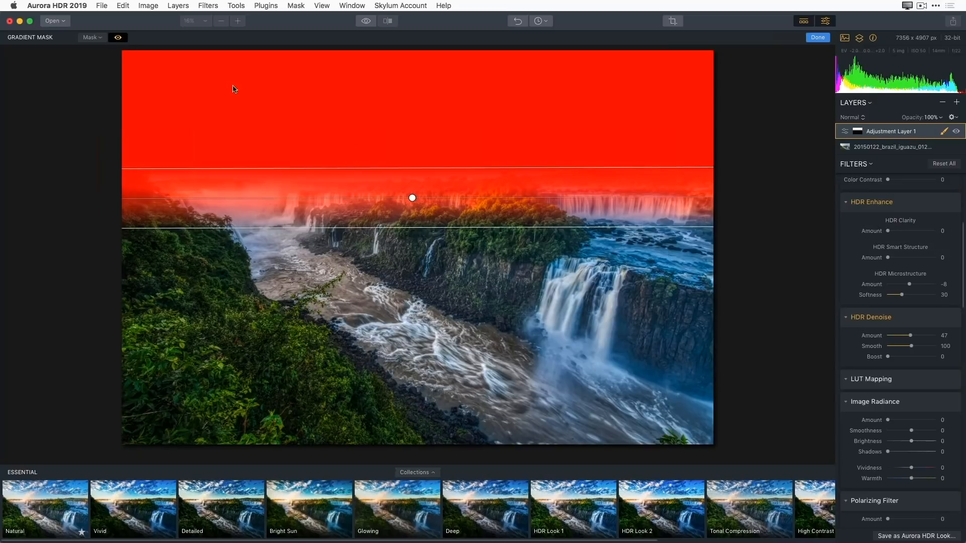
left_click(118, 37)
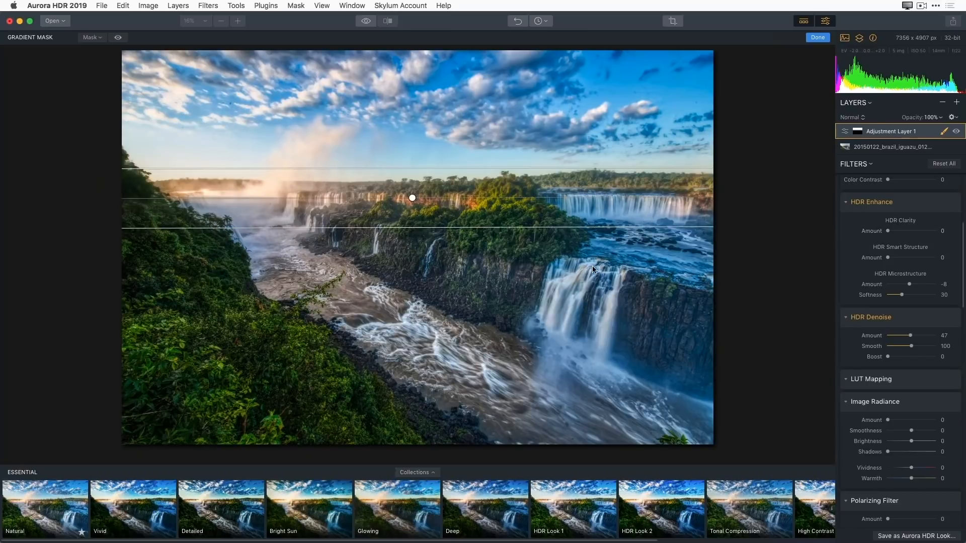
left_click(956, 132)
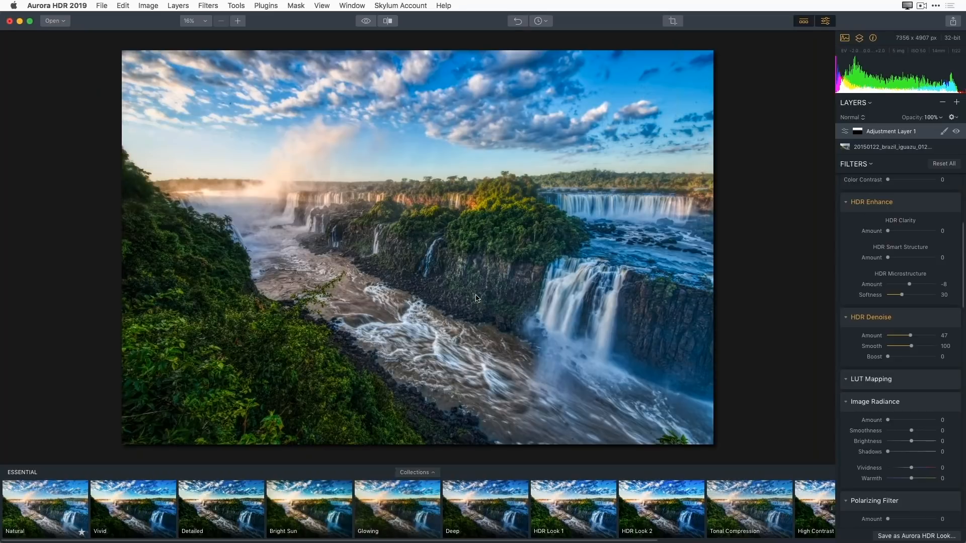
Add a second adjustment layer with Smart Tone 25, Contrast 17, Shadows 35 and HDR Clarity Amount 46
left_click(956, 103)
left_click(938, 112)
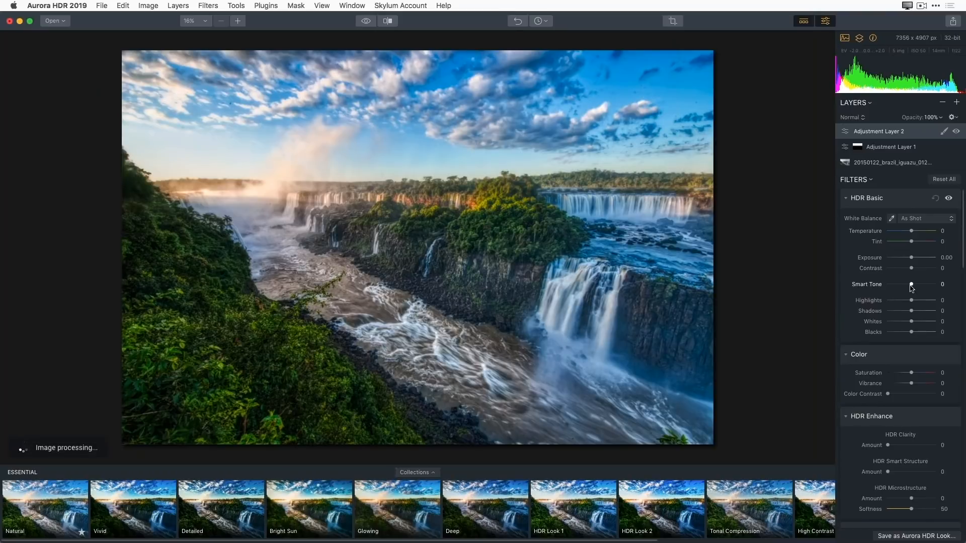
mouse_move(912, 285)
left_mouse_down()
mouse_move(923, 285)
mouse_move(916, 271)
left_mouse_up()
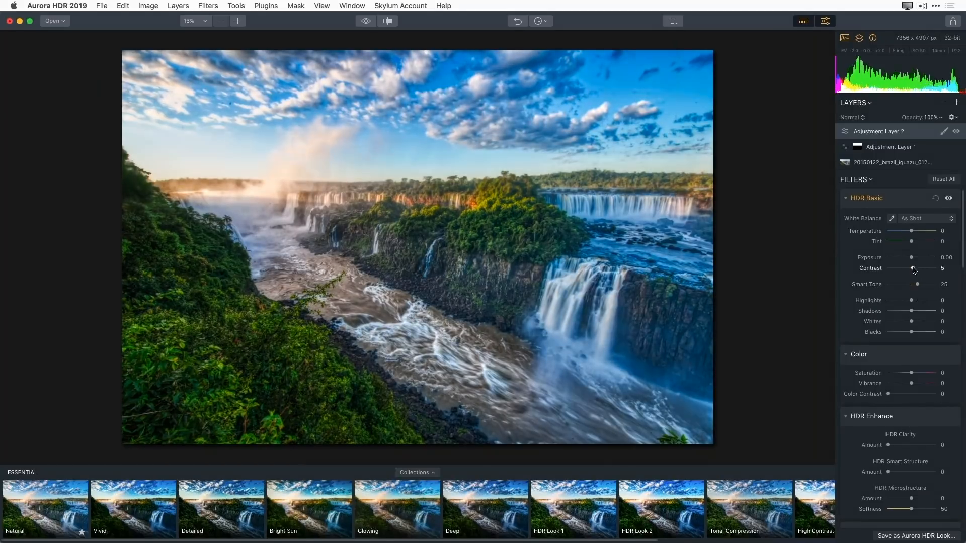
left_click_drag(912, 311, 920, 311)
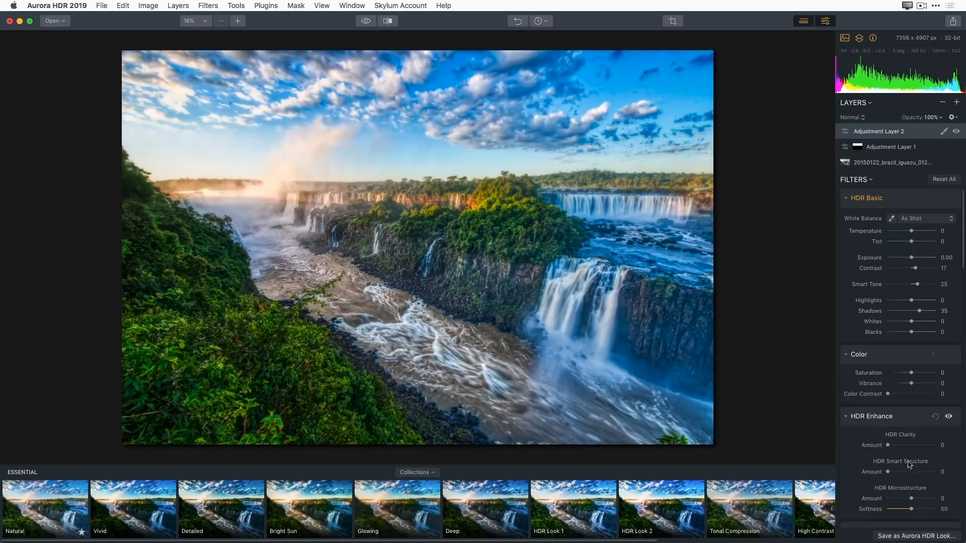
left_click_drag(893, 446, 909, 441)
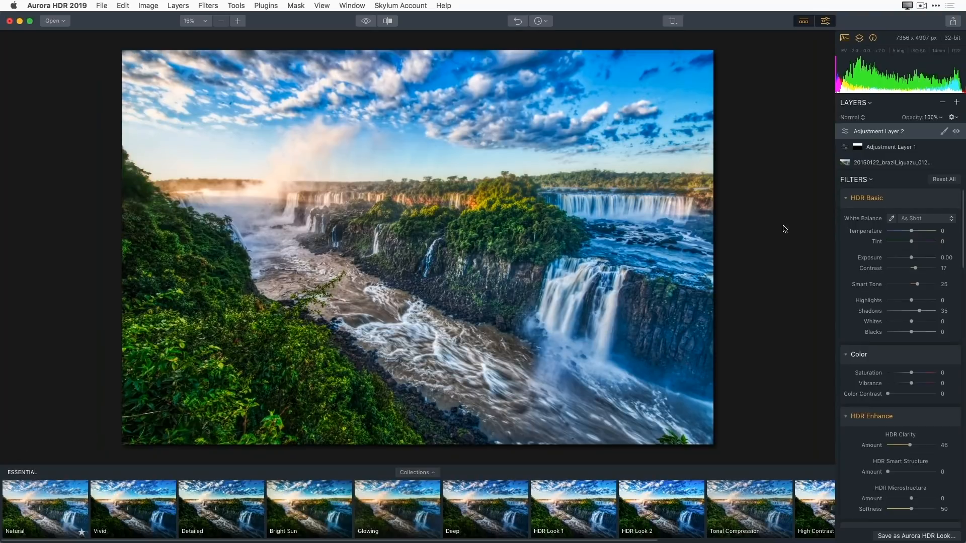
Start a brush mask on Adjustment Layer 2 with brush opacity at 47% and the view at 31% on the central cliff
left_click(943, 133)
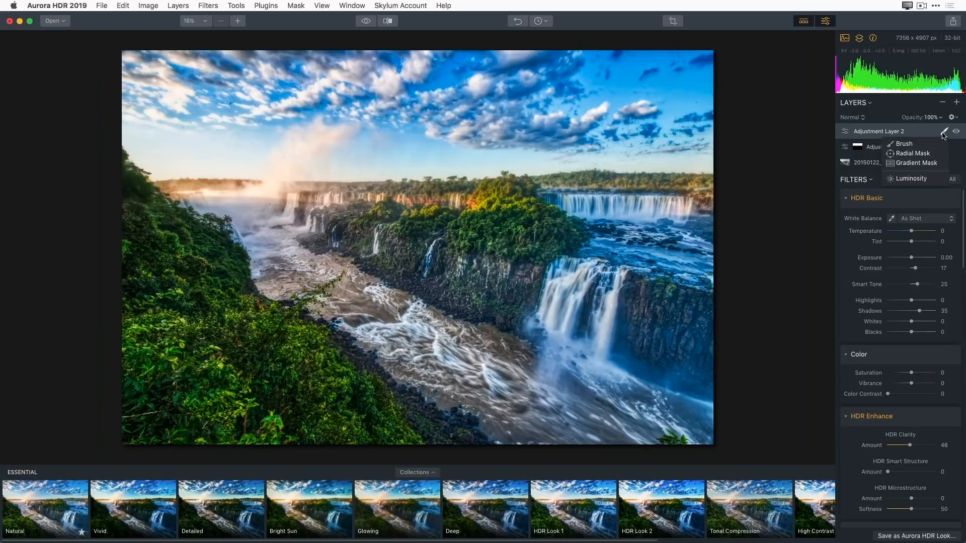
left_click(916, 145)
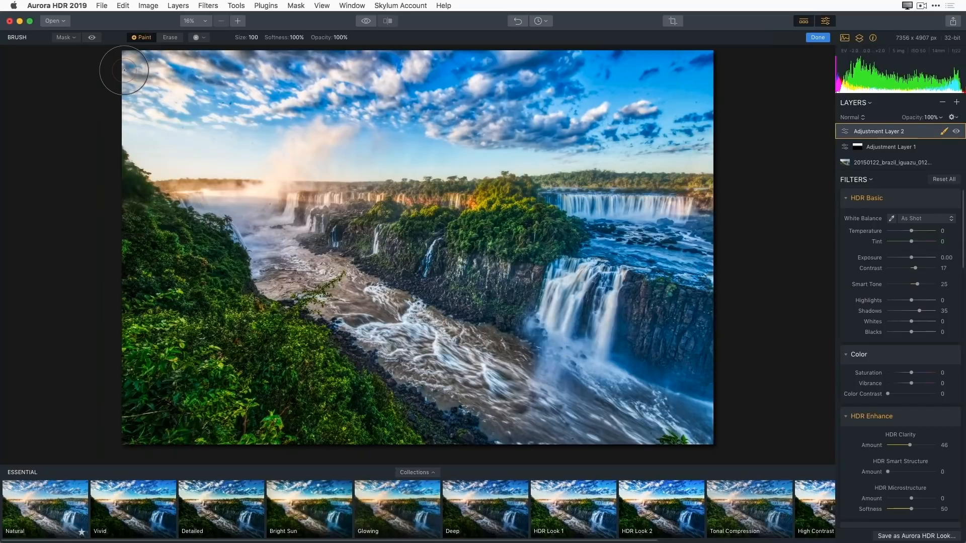
left_click_drag(125, 70, 172, 65)
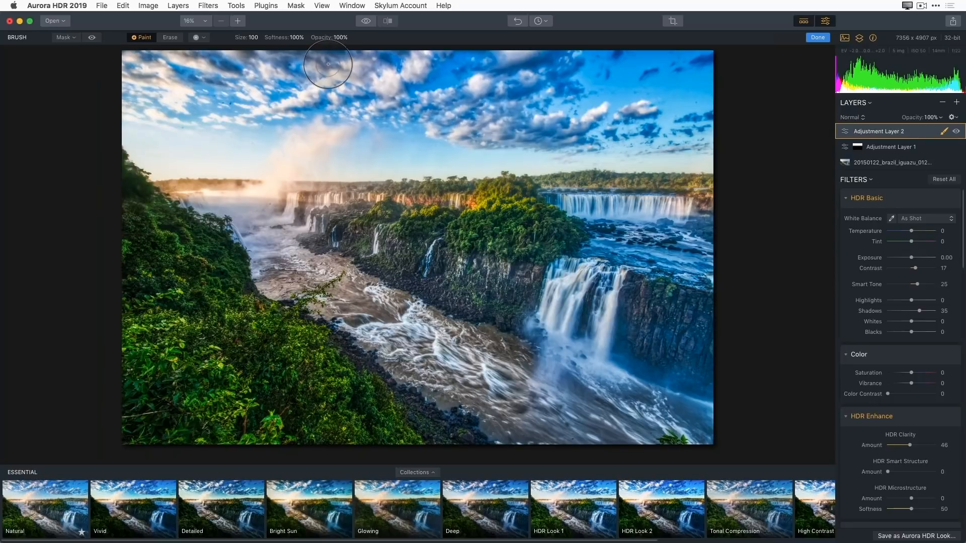
left_click_drag(328, 38, 300, 37)
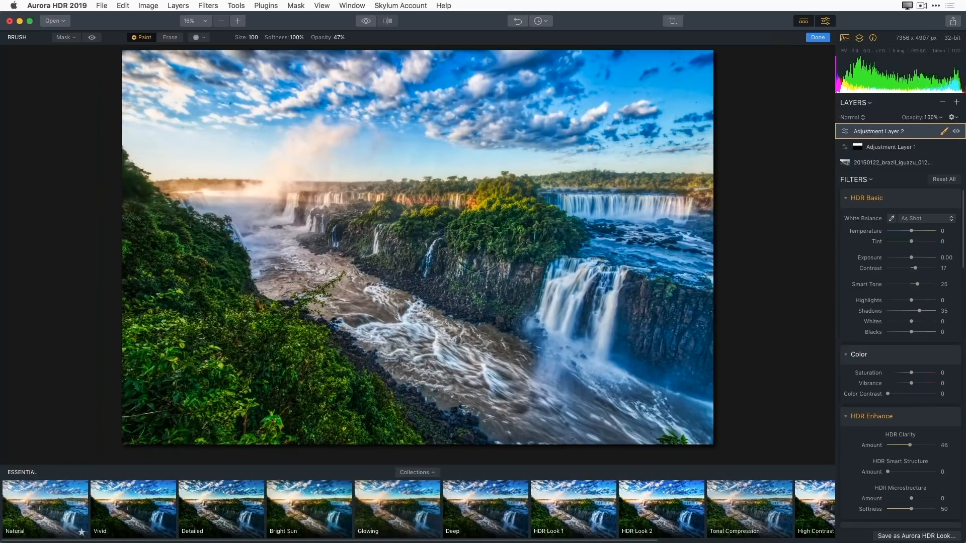
scroll(464, 263, "up", 1)
scroll(464, 263, "up", 5)
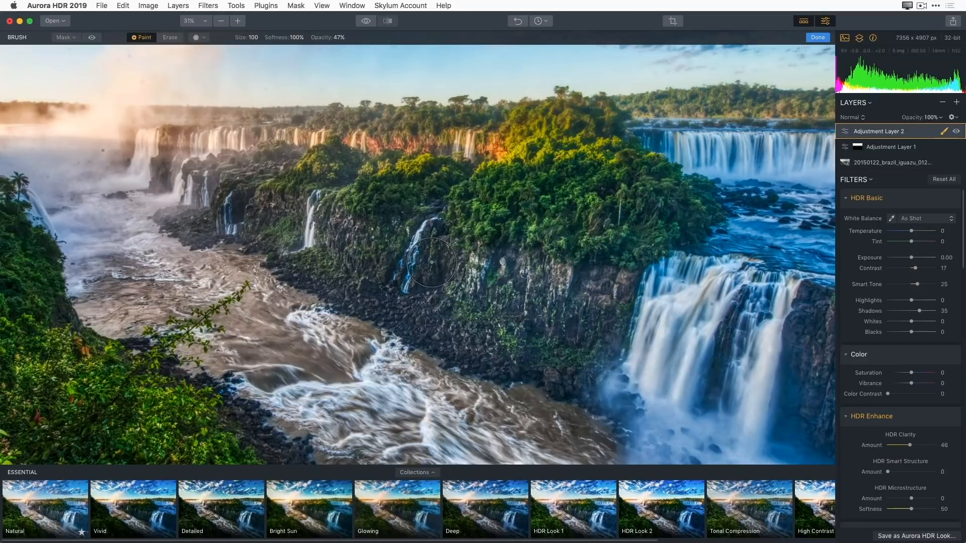
Adjust the mask brush's size and set its softness to 90%
key("]")
key("[")
key("[")
key("shift+]")
key("shift+[")
key("shift+[")
key("shift+[")
key("shift+[")
key("shift+[")
key("shift+[")
key("shift+[")
key("shift+]")
key("shift+]")
key("shift+]")
key("shift+]")
Paint the mask over the rocky cliff between the river and the trees, and set the brush size to 148
mouse_move(288, 206)
left_mouse_down()
mouse_move(321, 219)
mouse_move(311, 234)
mouse_move(266, 236)
mouse_move(266, 196)
mouse_move(416, 222)
mouse_move(478, 279)
mouse_move(551, 275)
mouse_move(363, 285)
mouse_move(515, 346)
left_mouse_up()
mouse_move(522, 299)
left_mouse_down()
mouse_move(617, 273)
mouse_move(581, 310)
mouse_move(548, 380)
mouse_move(555, 342)
mouse_move(513, 328)
mouse_move(507, 306)
left_mouse_up()
key("bracketright")
key("bracketright")
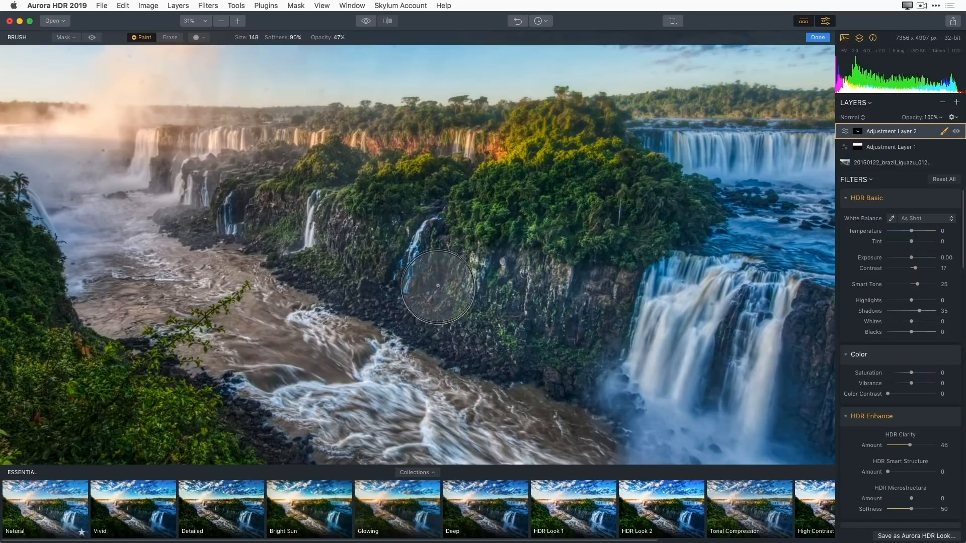
Display the mask overlay and paint the trees and distant falls above the cliff with the brush size at 100
left_click(91, 38)
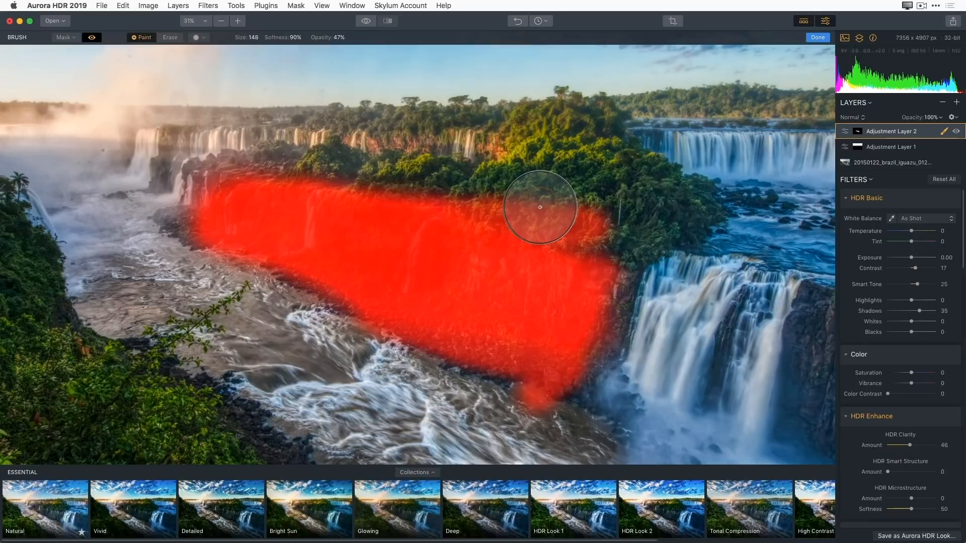
key("bracketleft")
key("bracketleft")
mouse_move(554, 176)
left_mouse_down()
mouse_move(439, 186)
mouse_move(368, 174)
mouse_move(571, 178)
mouse_move(653, 209)
mouse_move(630, 219)
mouse_move(664, 215)
mouse_move(577, 135)
mouse_move(551, 151)
mouse_move(559, 130)
mouse_move(305, 121)
left_mouse_up()
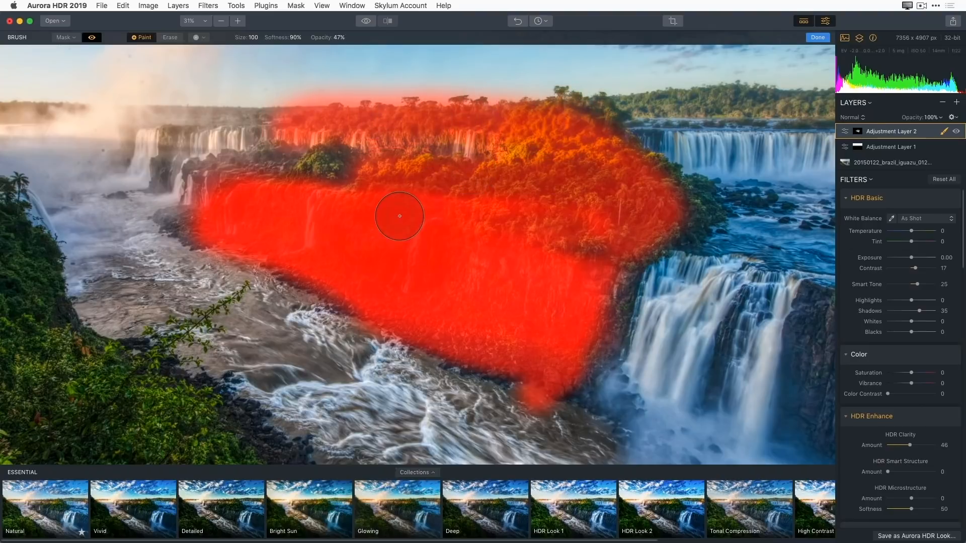
Erase mask spill along the cliff's lower edge by the river, hide the overlay and finish the brush mask
left_click(162, 38)
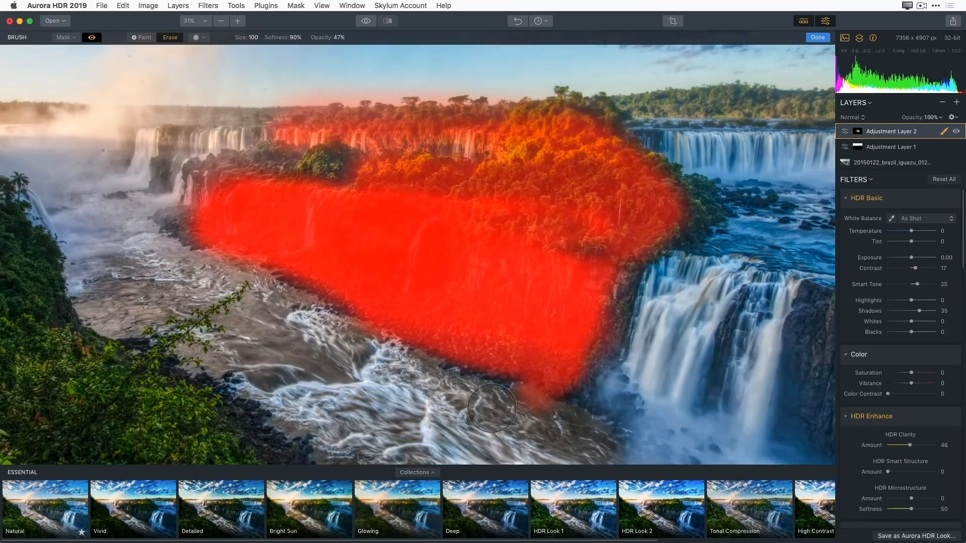
left_click(92, 38)
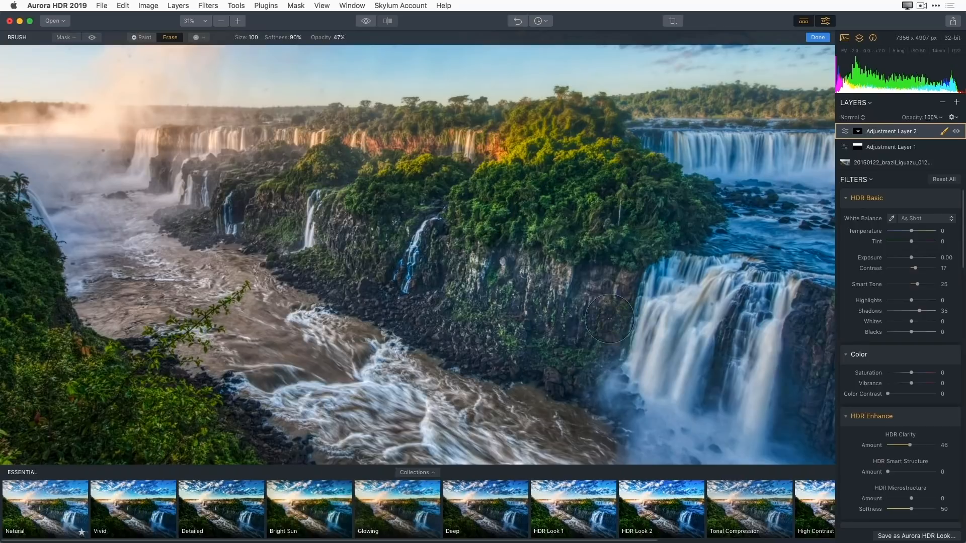
left_click(945, 134)
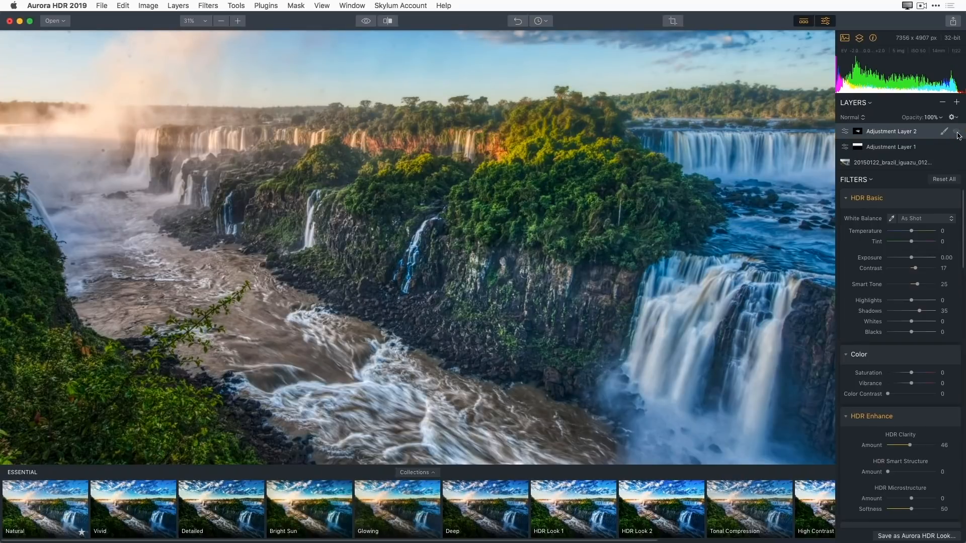
Compare the photo with Adjustment Layer 2 off and on, and compare the full edit with the original
left_click(958, 135)
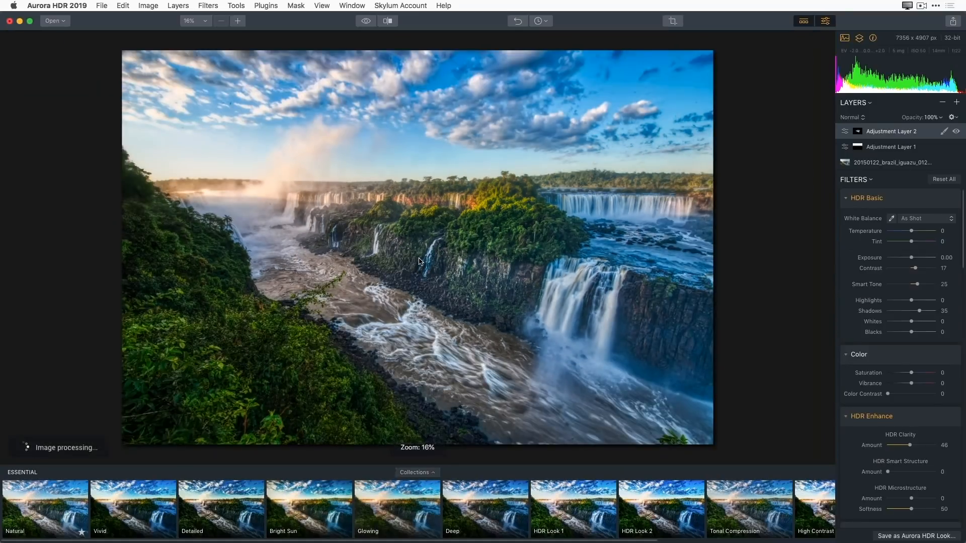
left_click(366, 21)
left_click(366, 22)
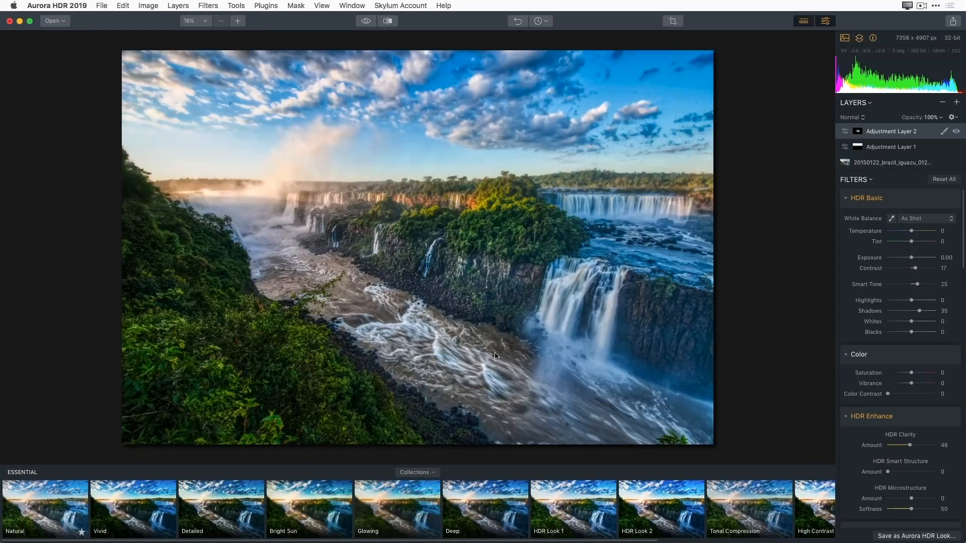
Start cropping the photo, unlock the aspect ratio and resize the crop frame freely back to the full image
left_click(676, 25)
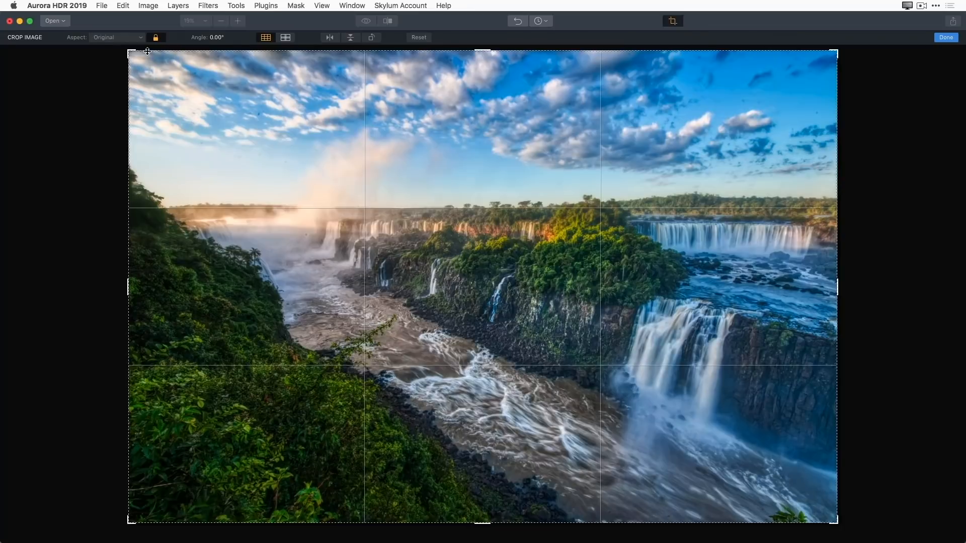
left_click_drag(129, 51, 76, 55)
left_click(156, 39)
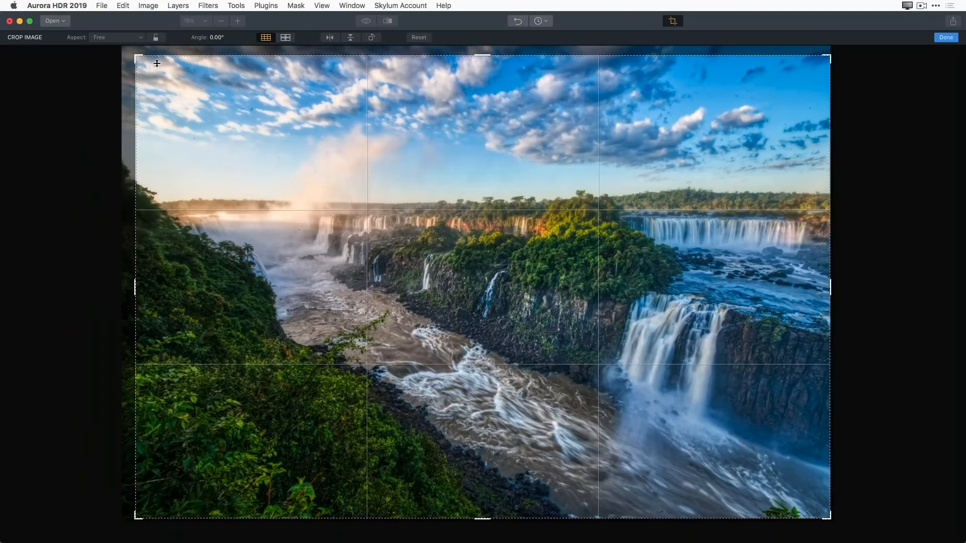
left_click_drag(136, 57, 40, 28)
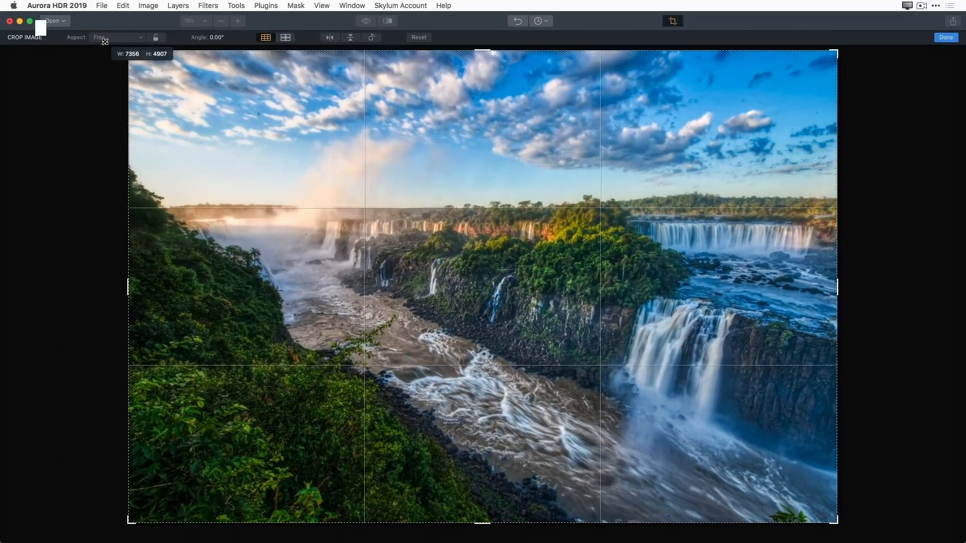
Constrain the crop to a 5:4 aspect ratio, resize the frame and reposition the photo within it
left_click(133, 39)
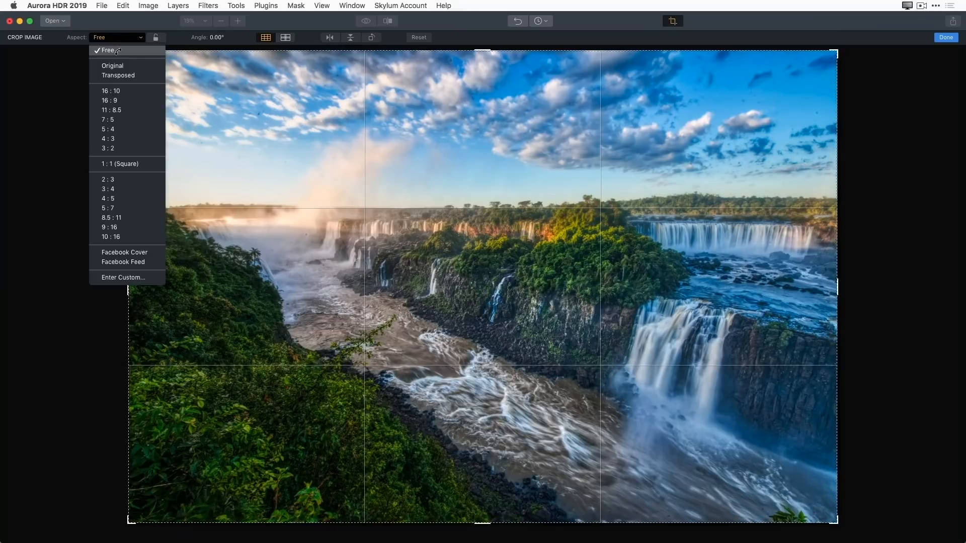
key("Down")
key("Down")
key("Down")
key("Down")
key("Down")
key("Down")
key("Down")
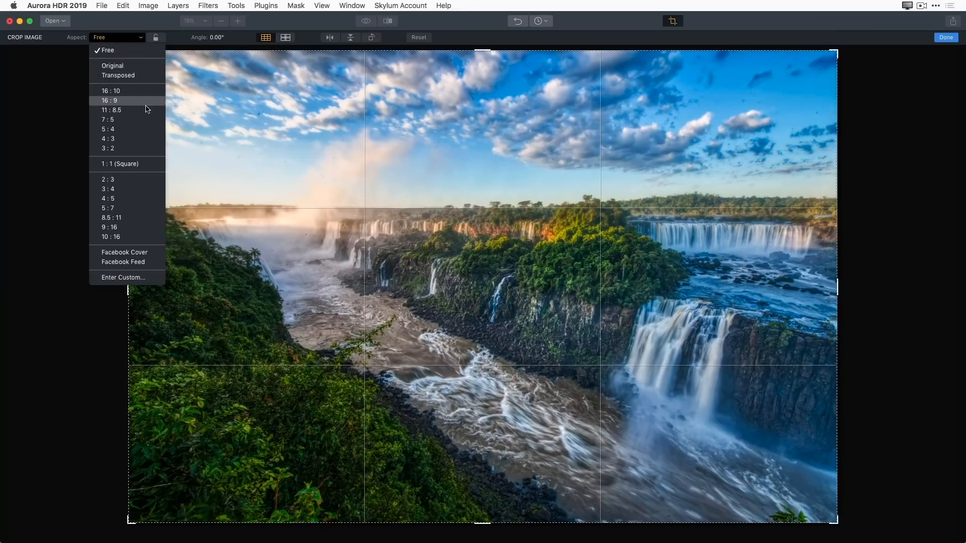
left_click(135, 131)
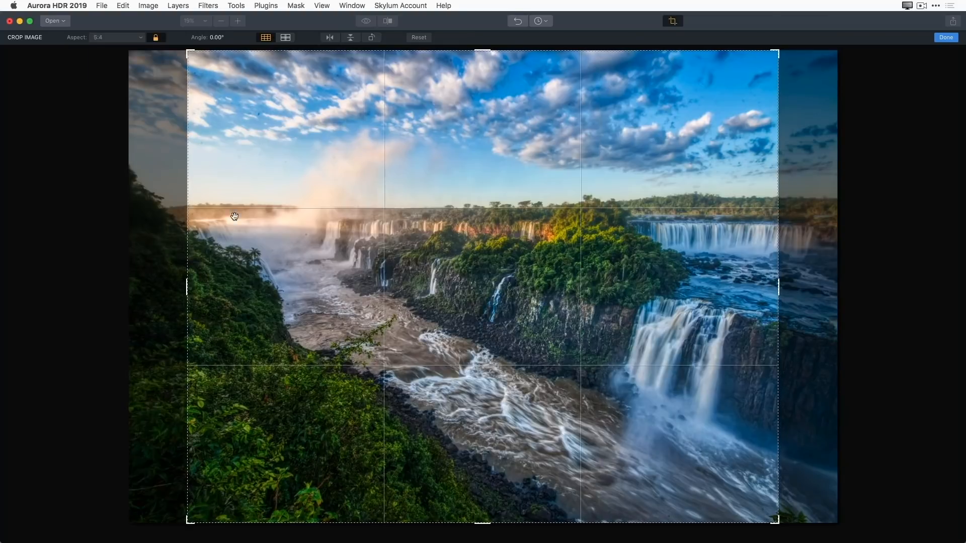
left_click_drag(187, 51, 138, 70)
left_click_drag(453, 235, 408, 242)
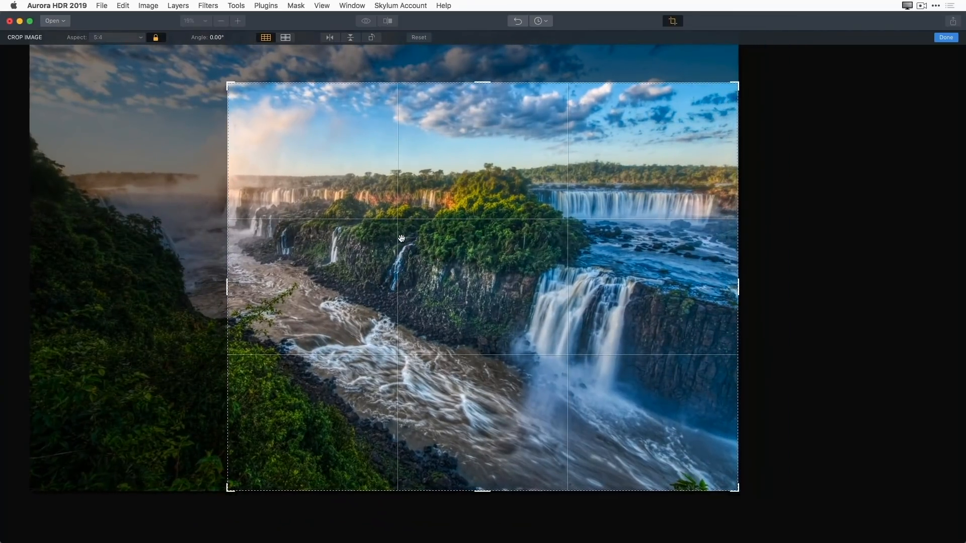
Constrain the crop to a 1:1 square, enlarge it to the full image height and reposition the photo
left_click(108, 39)
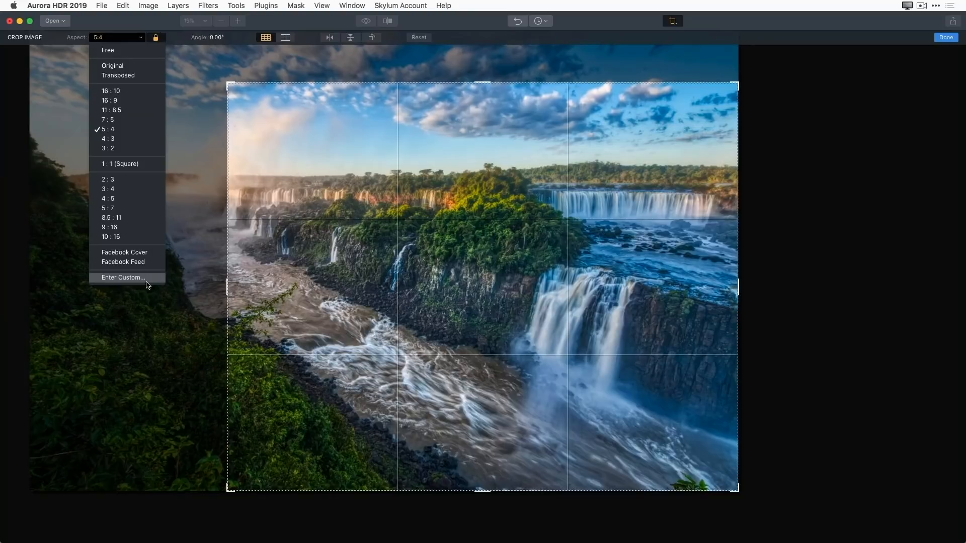
left_click(134, 164)
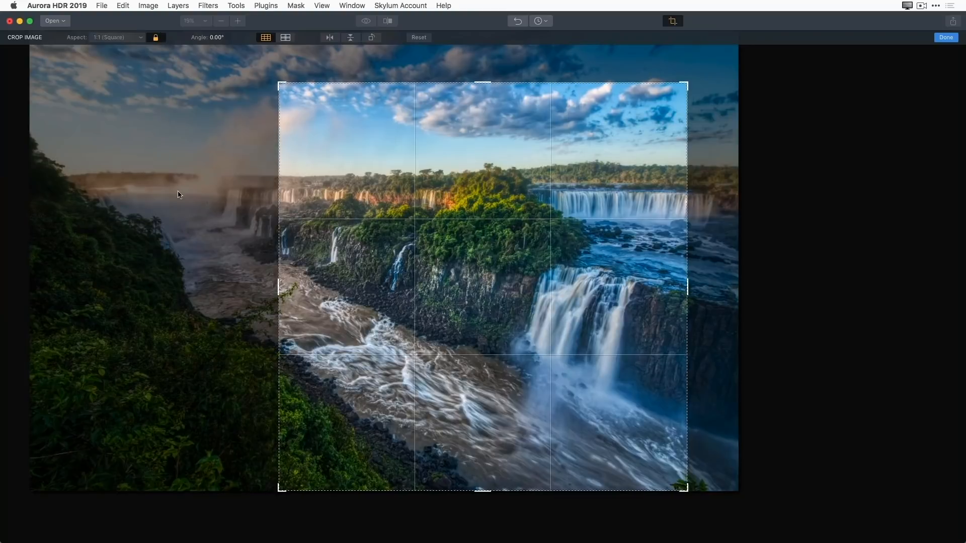
left_click_drag(287, 79, 215, 20)
left_click_drag(477, 372, 421, 371)
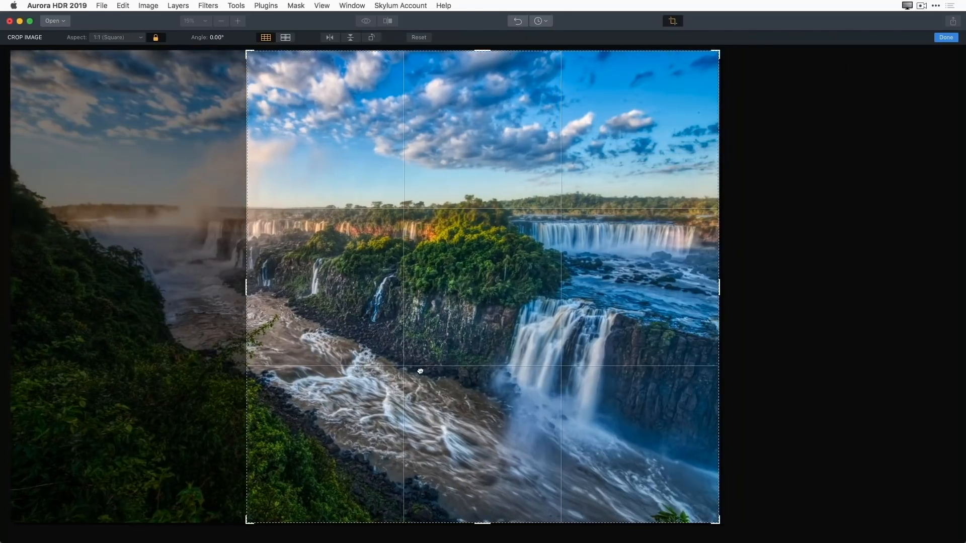
Crop the photo to the Facebook Cover aspect ratio at its full 7356-pixel width, adjust the vertical framing and apply it
left_click(129, 38)
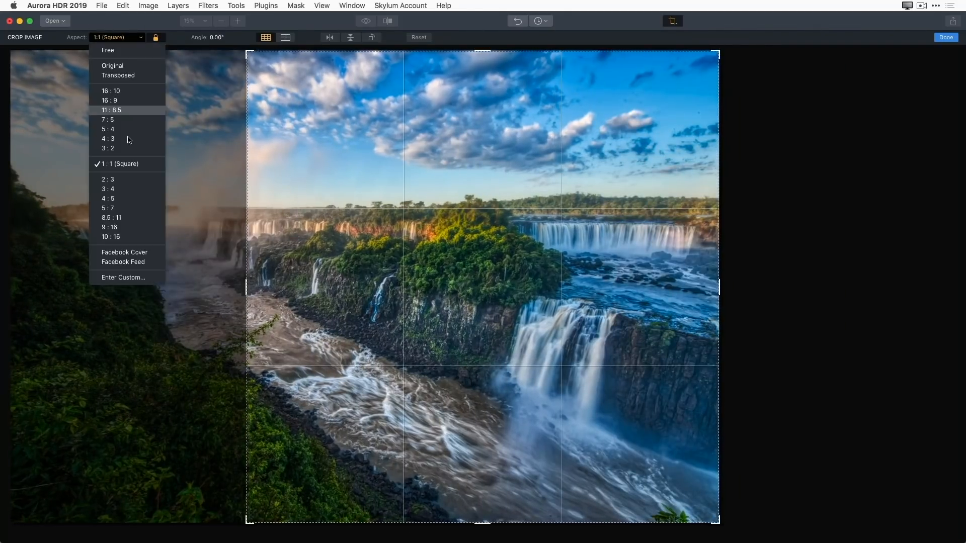
left_click(142, 253)
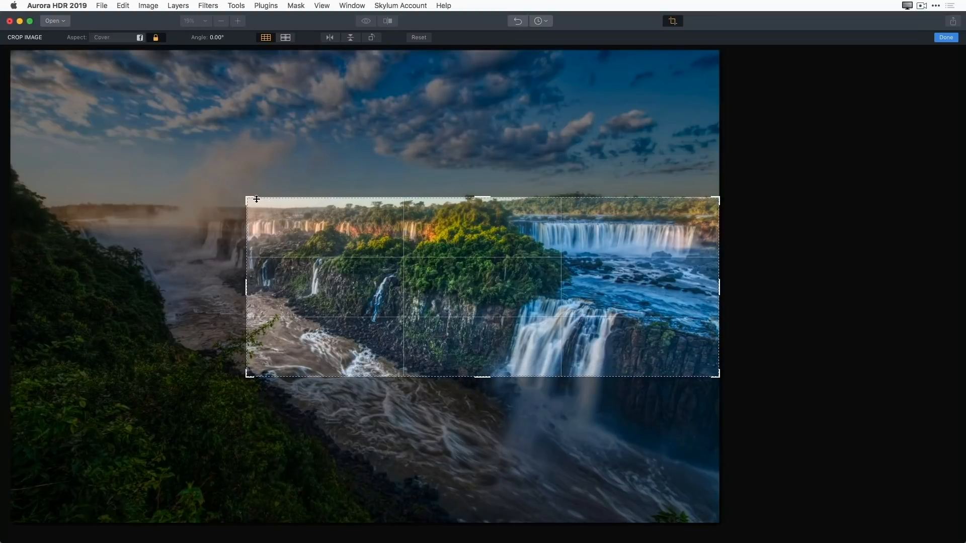
left_click_drag(246, 199, 43, 142)
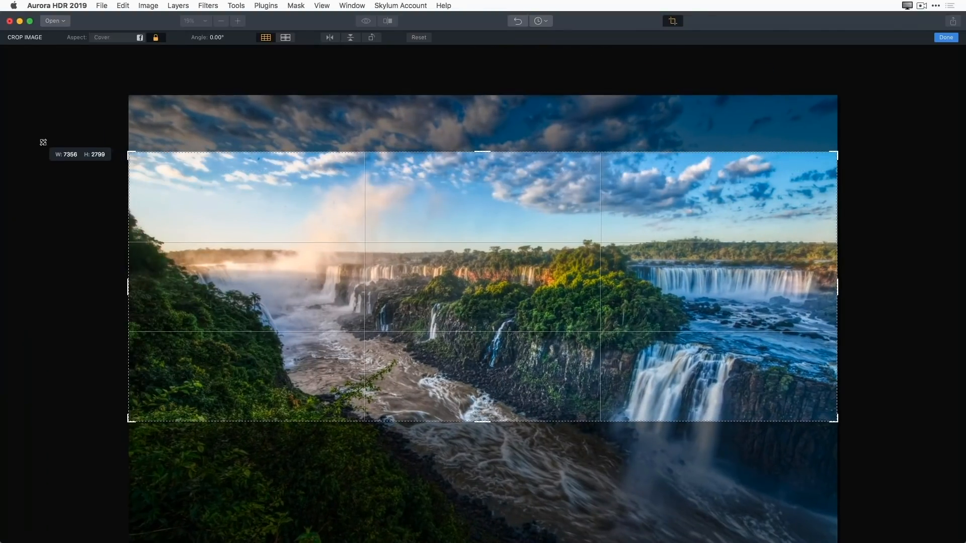
left_click_drag(555, 308, 579, 279)
left_click(946, 37)
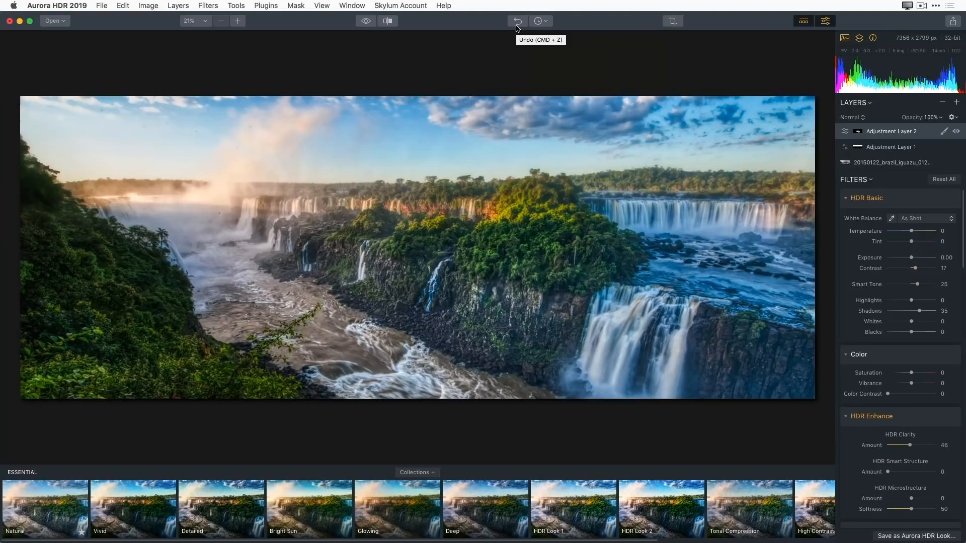
Browse the edit history down to the original and revert to the HDR Look 1 activation
left_click(547, 24)
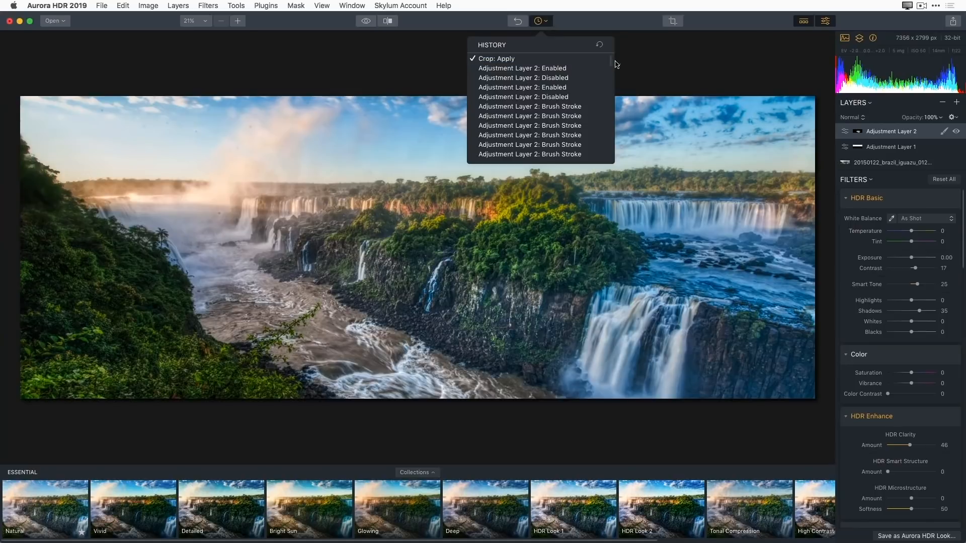
left_click_drag(613, 65, 616, 170)
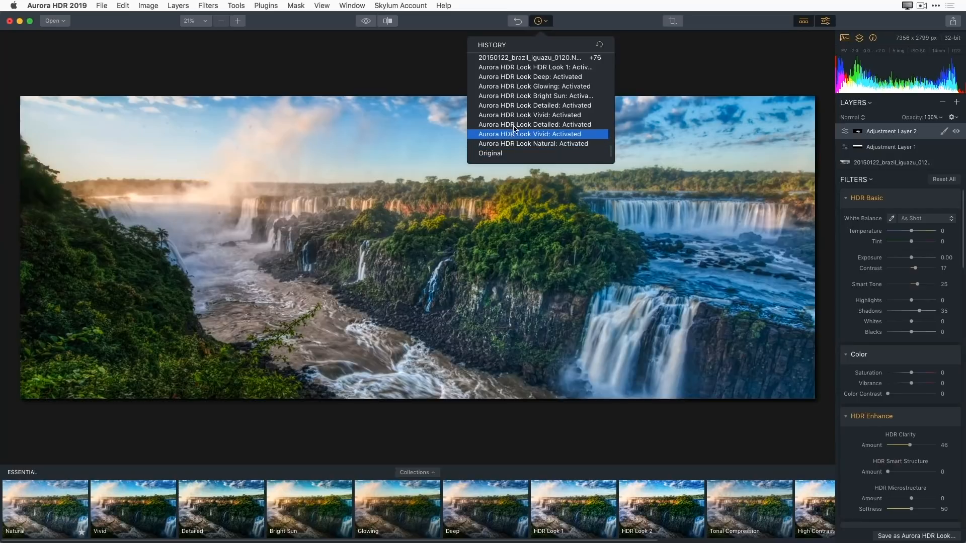
scroll(521, 118, "up", 3)
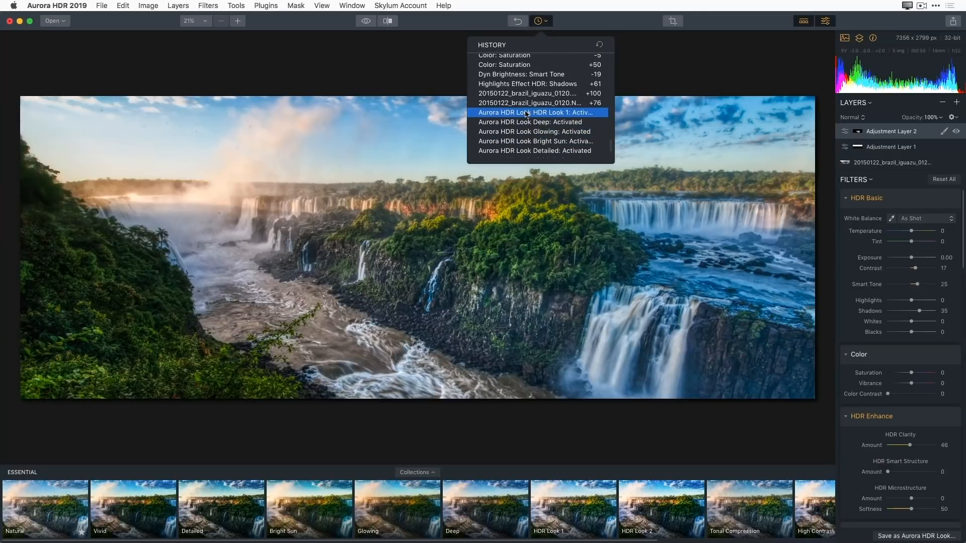
left_click(526, 112)
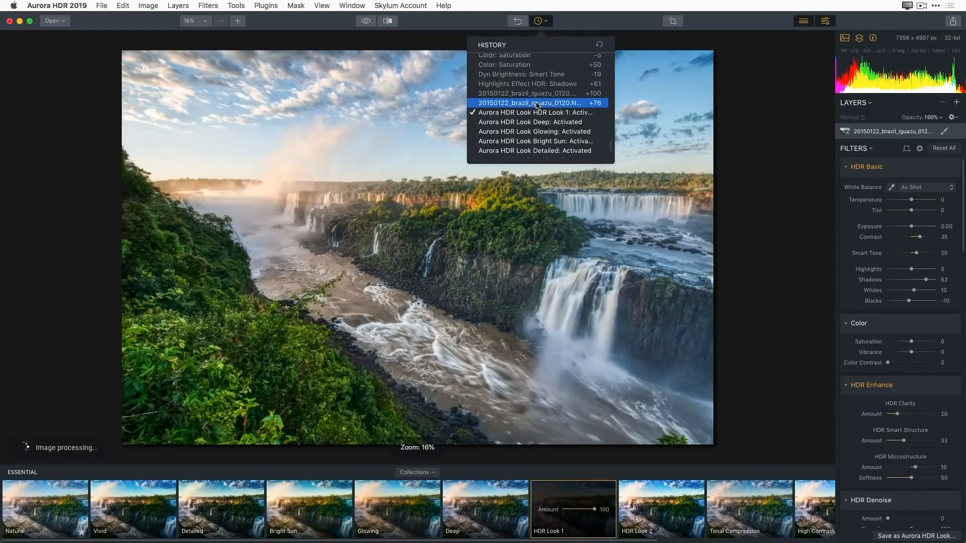
Move forward in the edit history to a Color: Enabled state and to the HDR Enhance: Amount 0 state
scroll(537, 106, "up", 5)
left_click(541, 97)
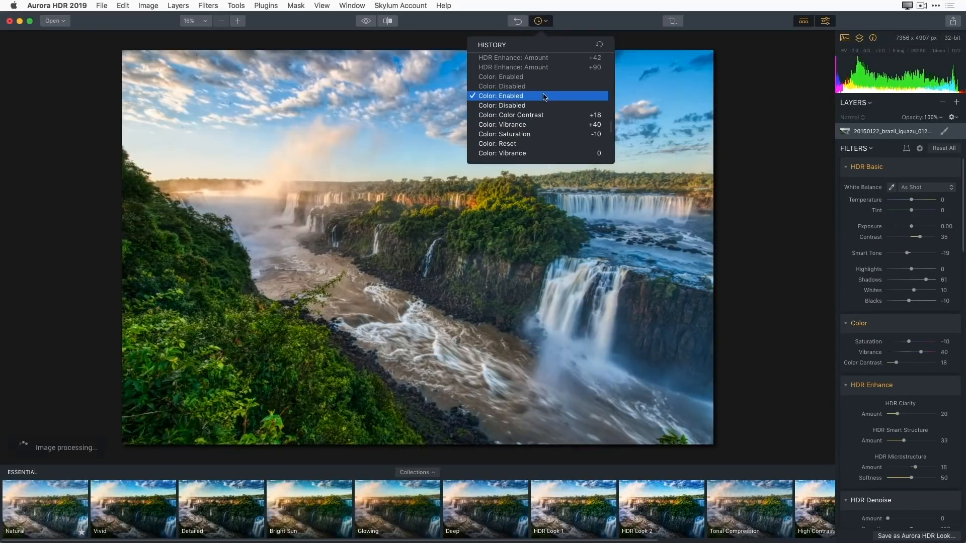
scroll(544, 100, "up", 3)
left_click(545, 109)
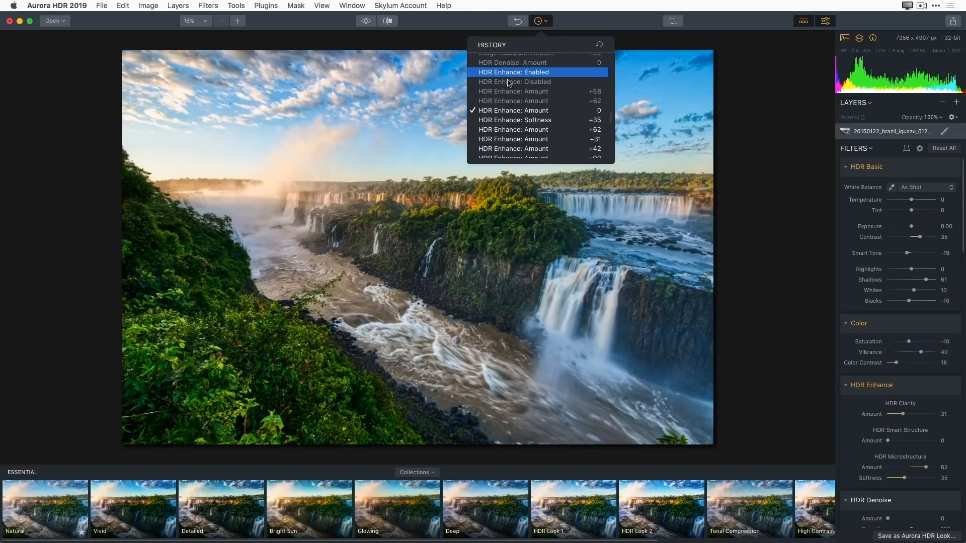
Restore the most recent history state, Crop: Apply, and close the history
scroll(533, 106, "up", 5)
scroll(550, 125, "up", 8)
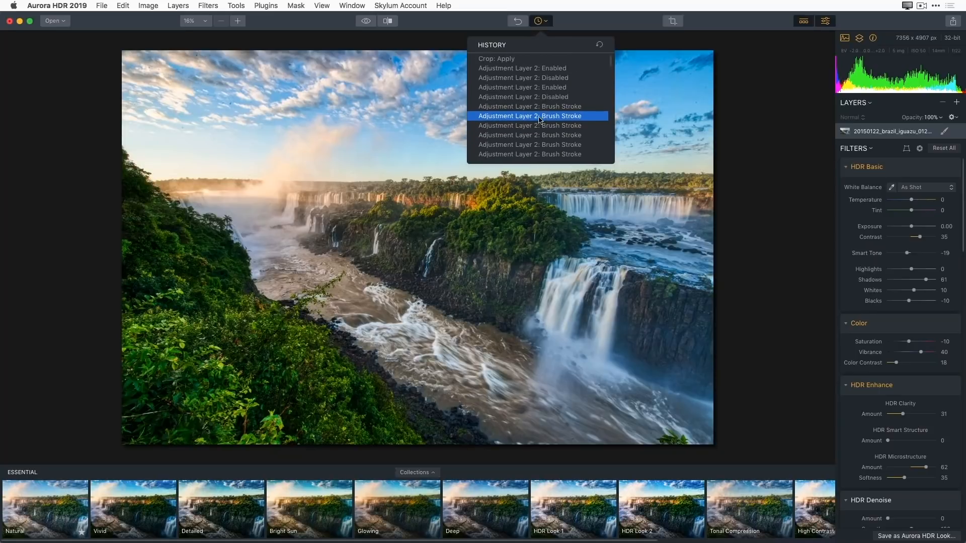
left_click(533, 60)
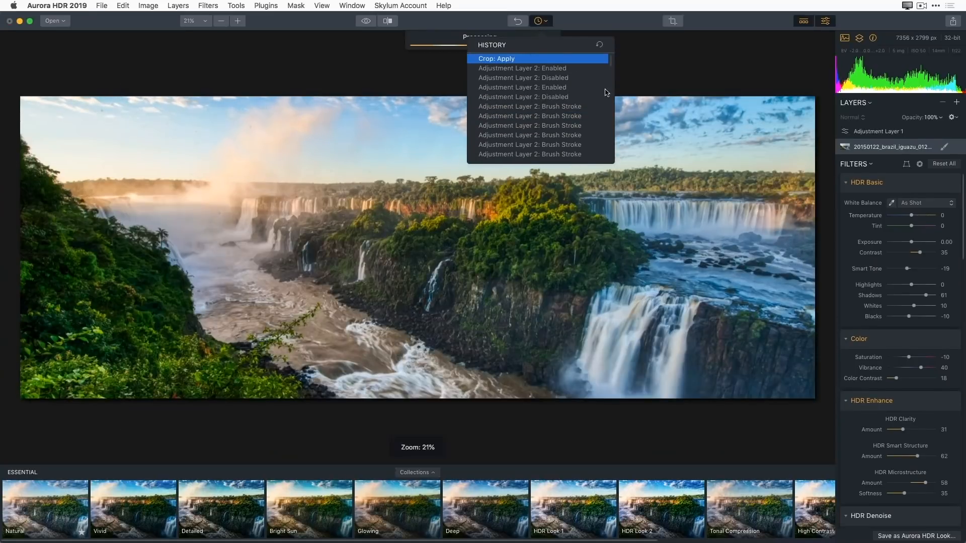
left_click(417, 142)
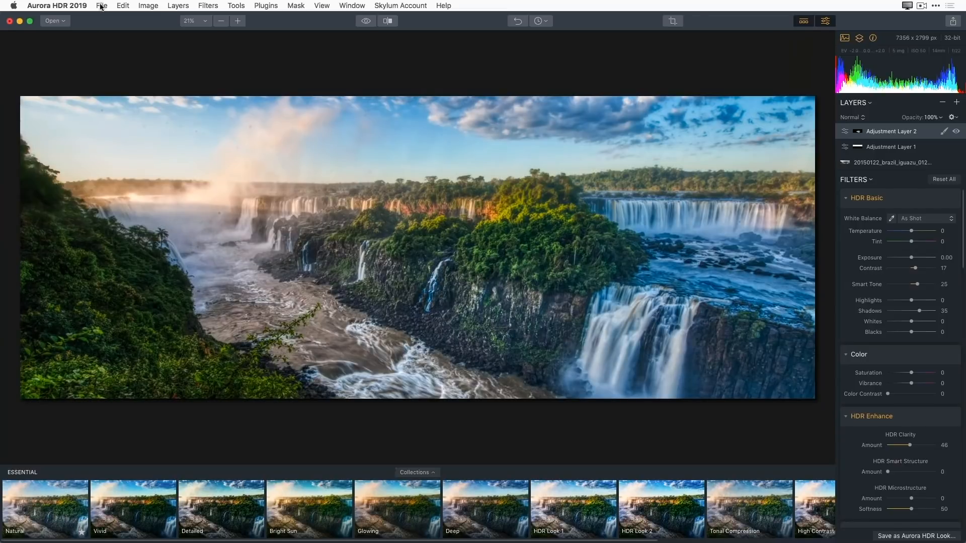
Save the project to the Desktop as 20150122_brazil_iguazu_0118, including the original resources and history
left_click(101, 6)
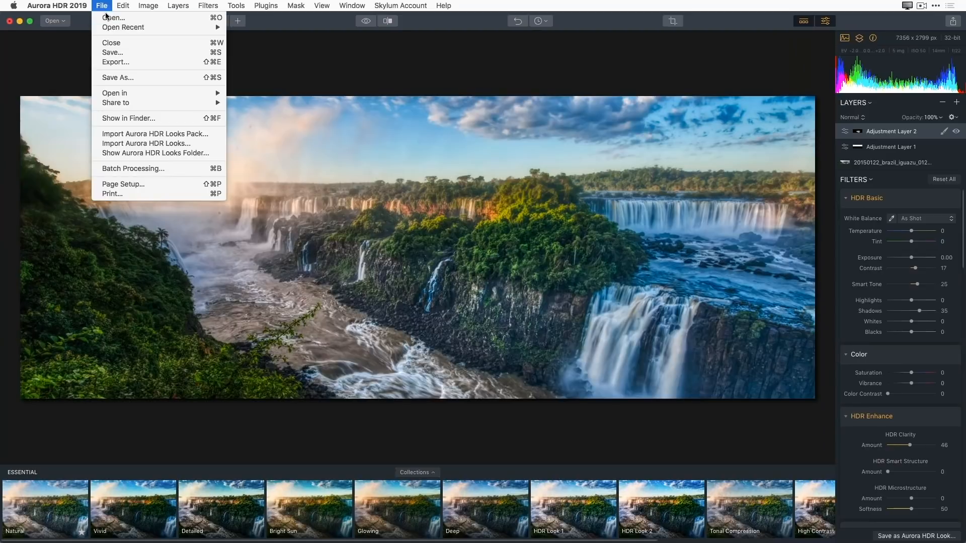
left_click(111, 53)
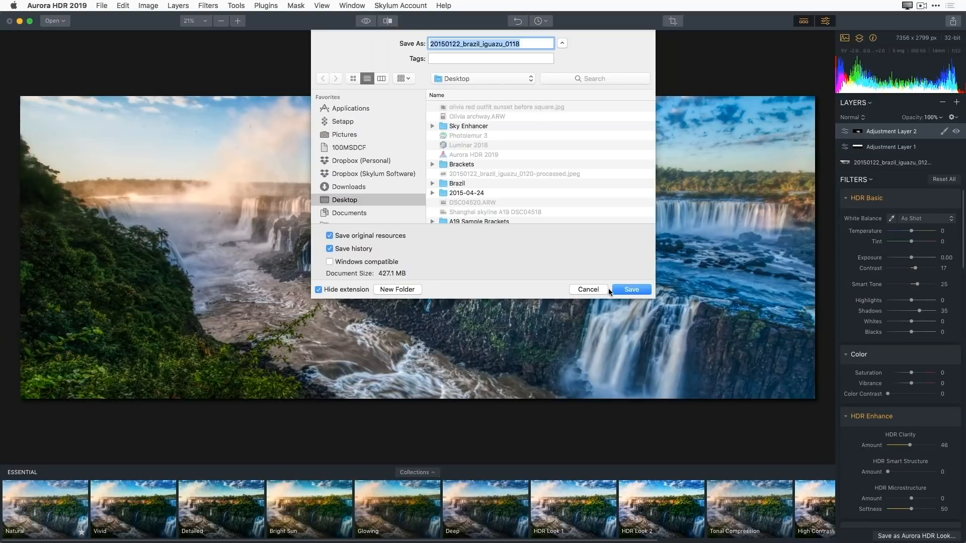
left_click(638, 290)
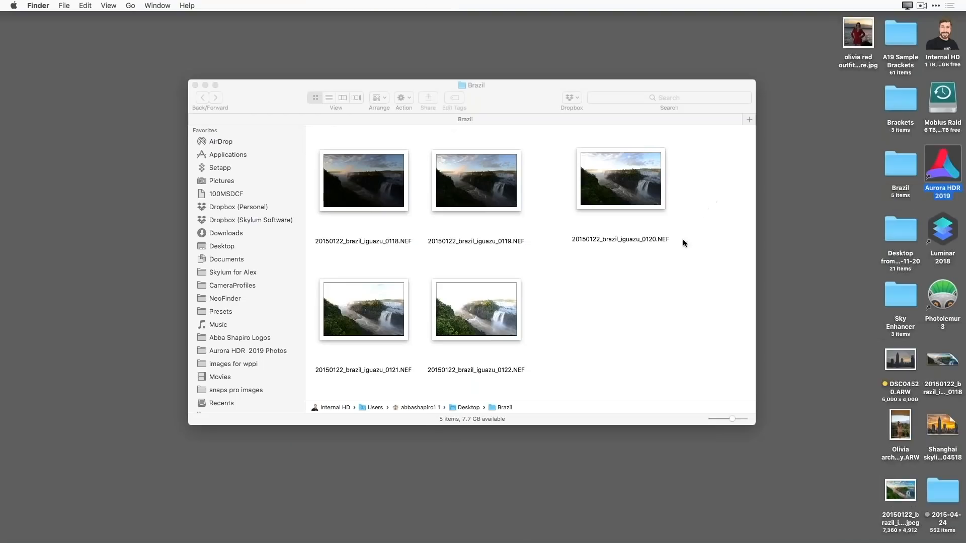
Switch to Finder and list the Brazil folder's source photos to check their file sizes
left_click(662, 273)
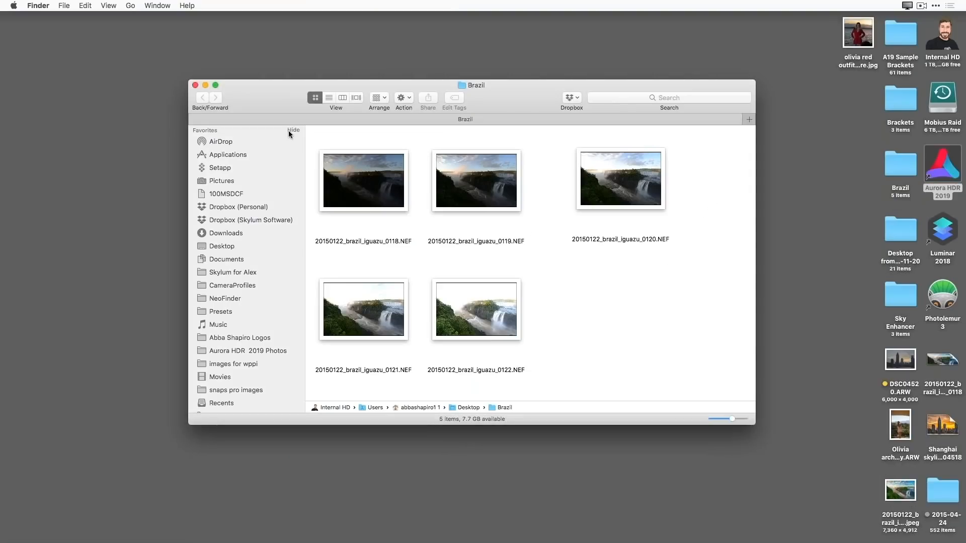
left_click(329, 97)
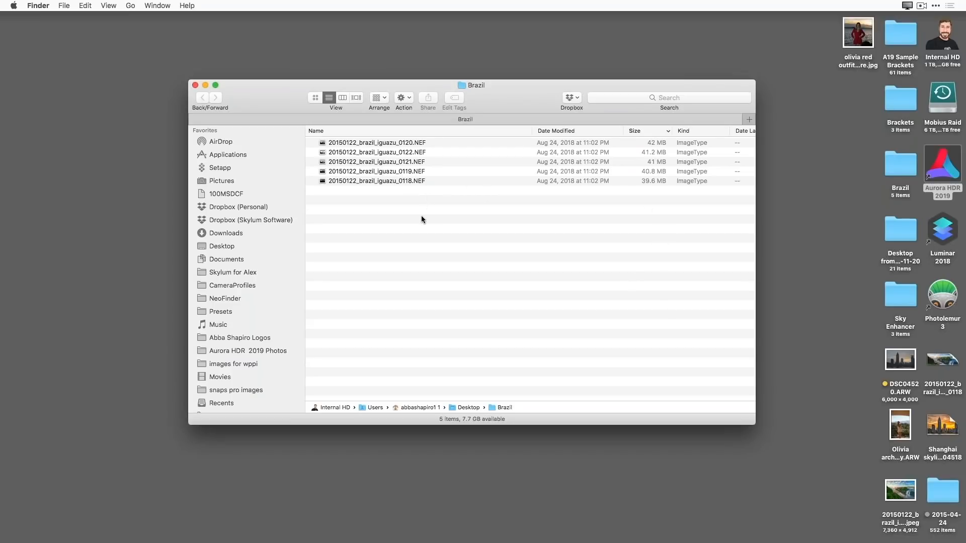
Return to Aurora HDR, inspect the foreground waterfall at 100% zoom and go back to the full photo
key("super+Tab")
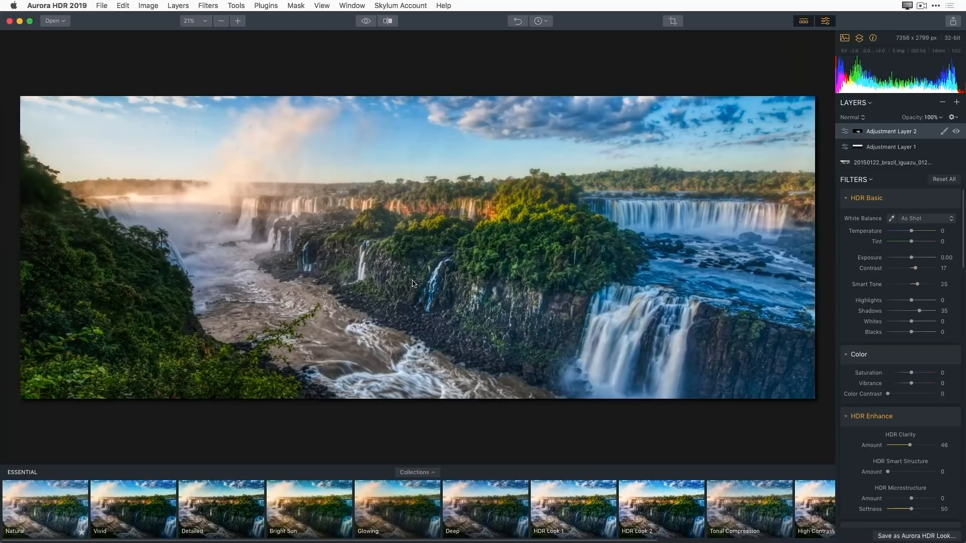
left_click(655, 336)
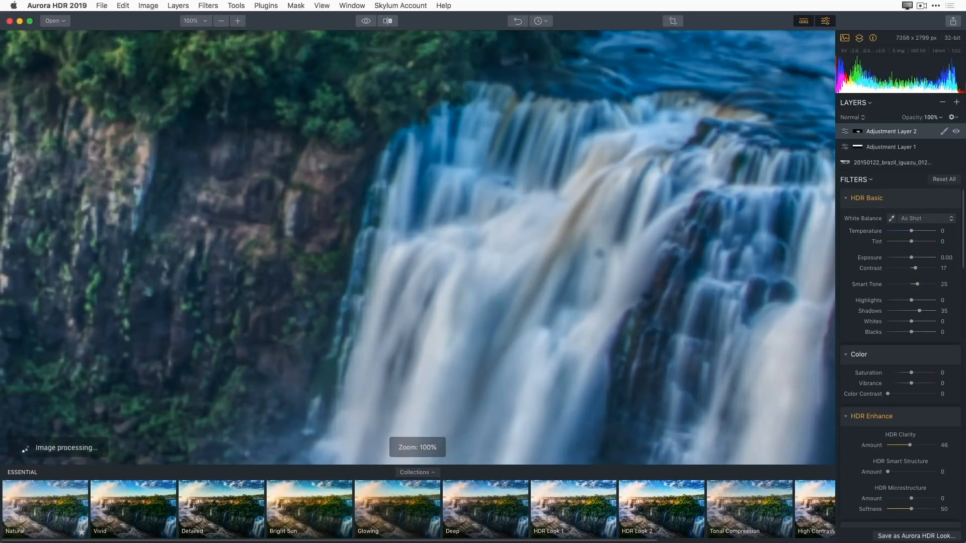
left_click(652, 371)
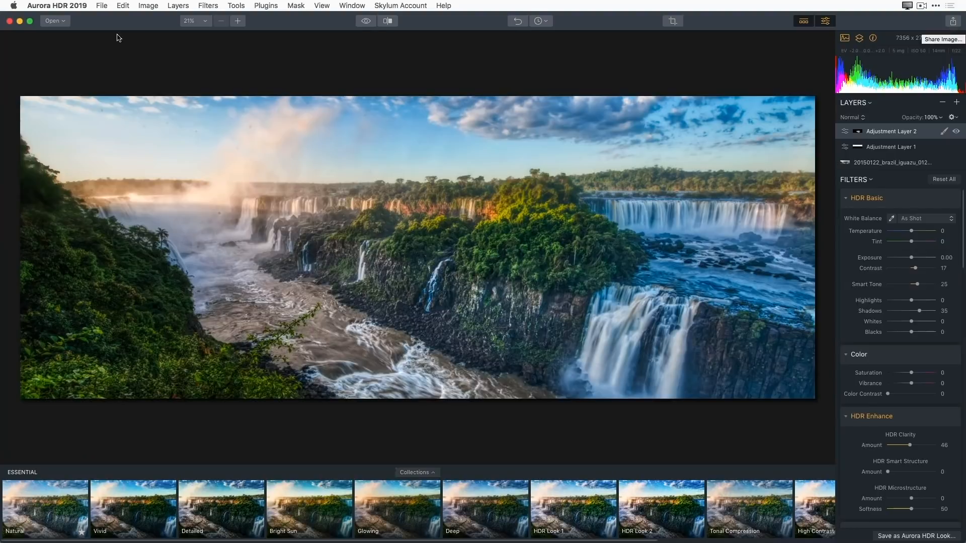
Open the export settings for saving the edited waterfall photo as an image file
left_click(100, 7)
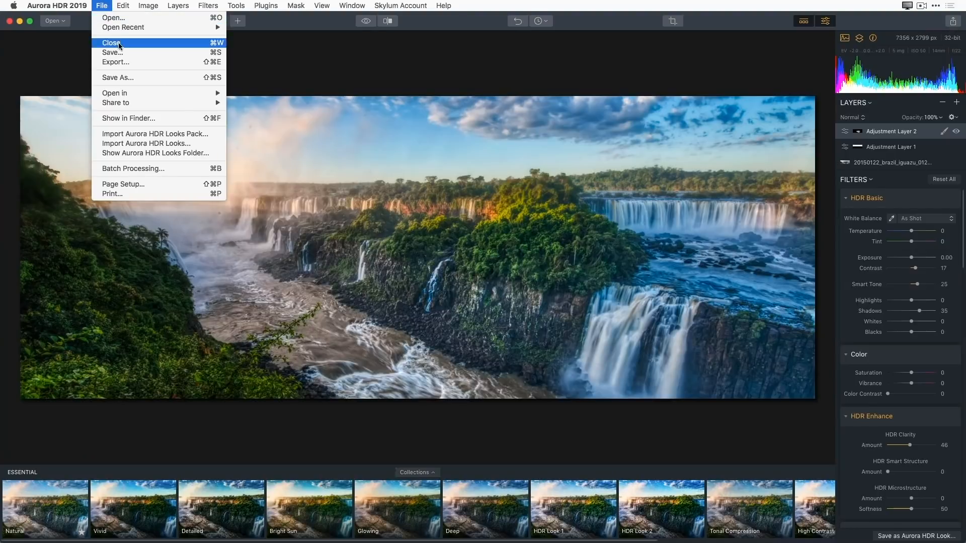
mouse_move(131, 103)
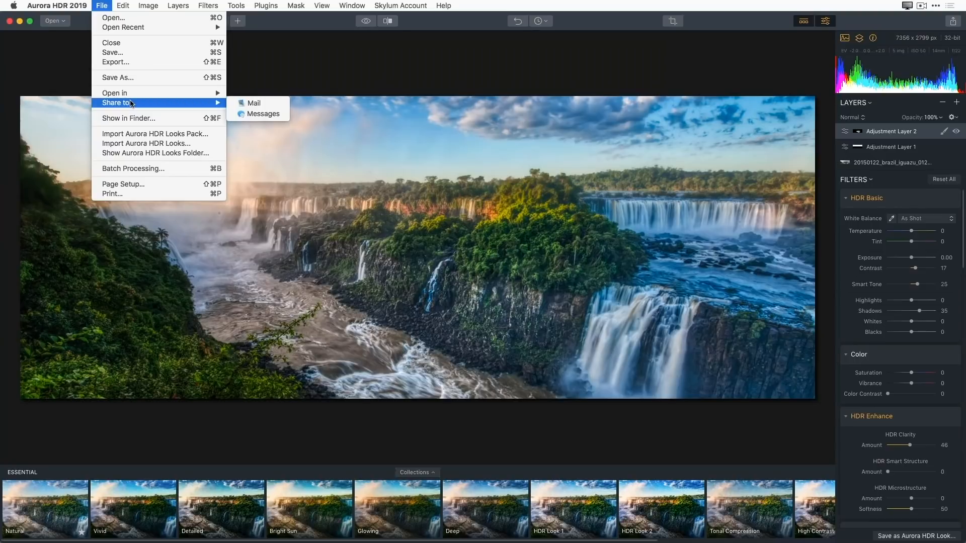
left_click(143, 62)
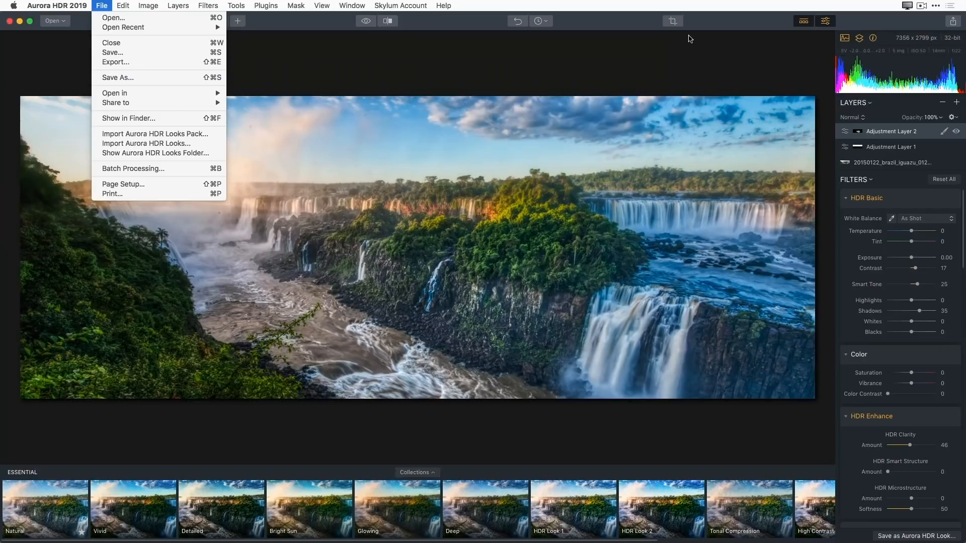
left_click(953, 22)
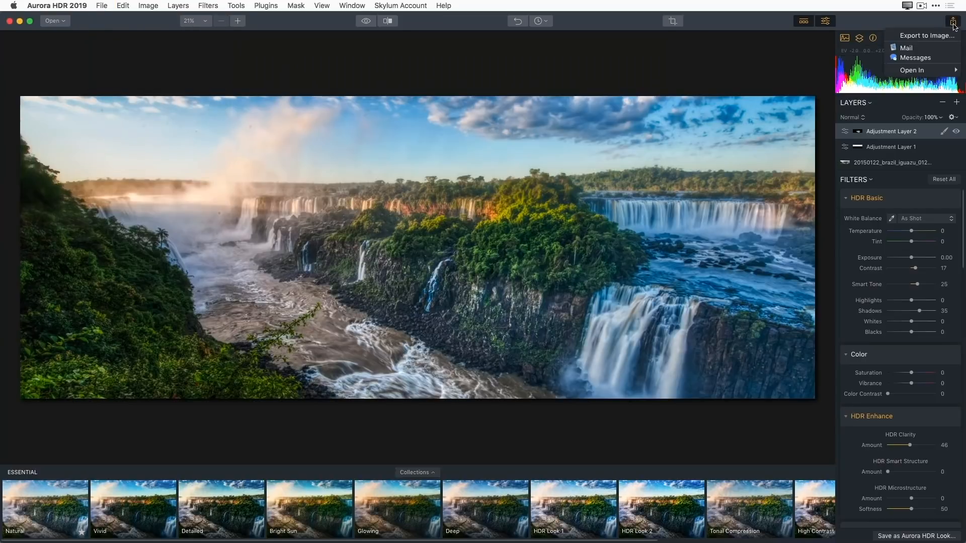
left_click(945, 36)
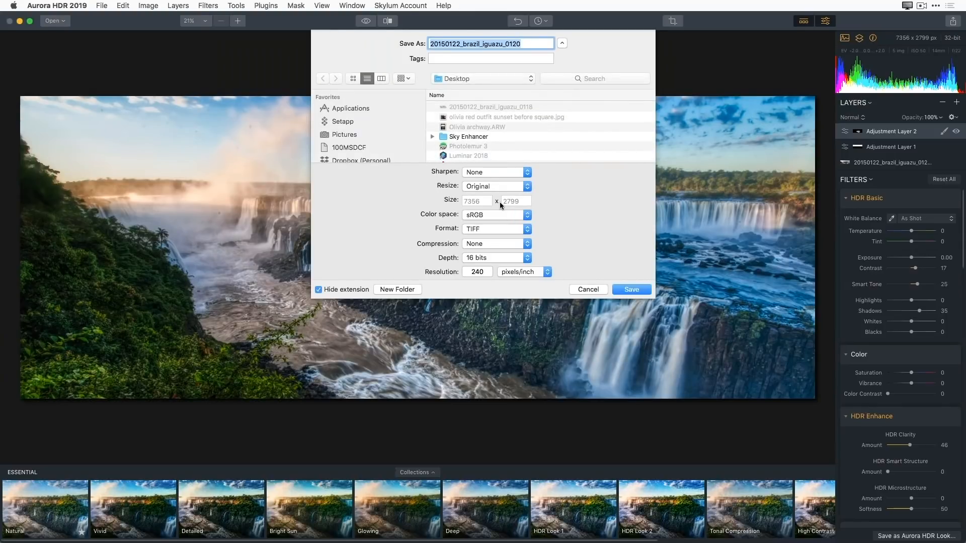
Review the export file formats and the bit-depth choices, keeping TIFF and 16 bits
left_click(527, 231)
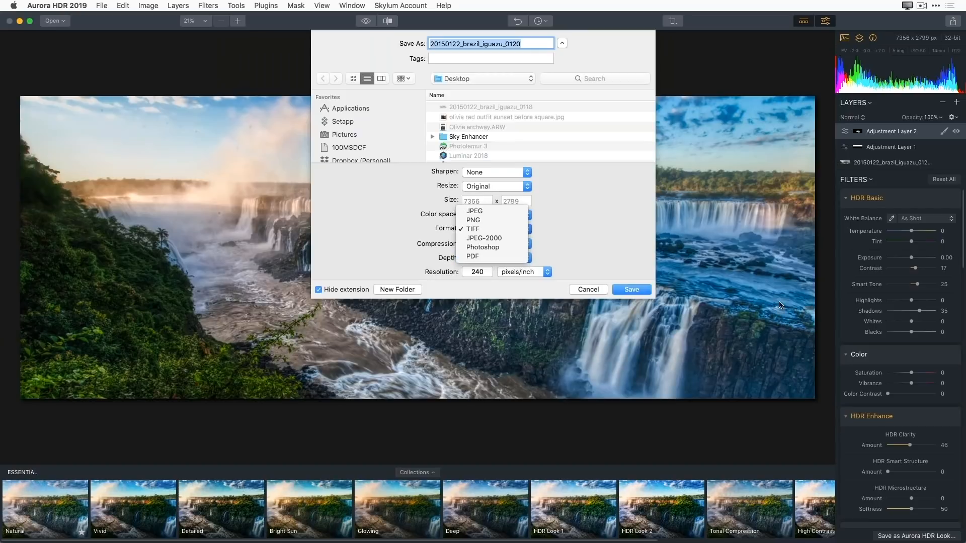
left_click(488, 223)
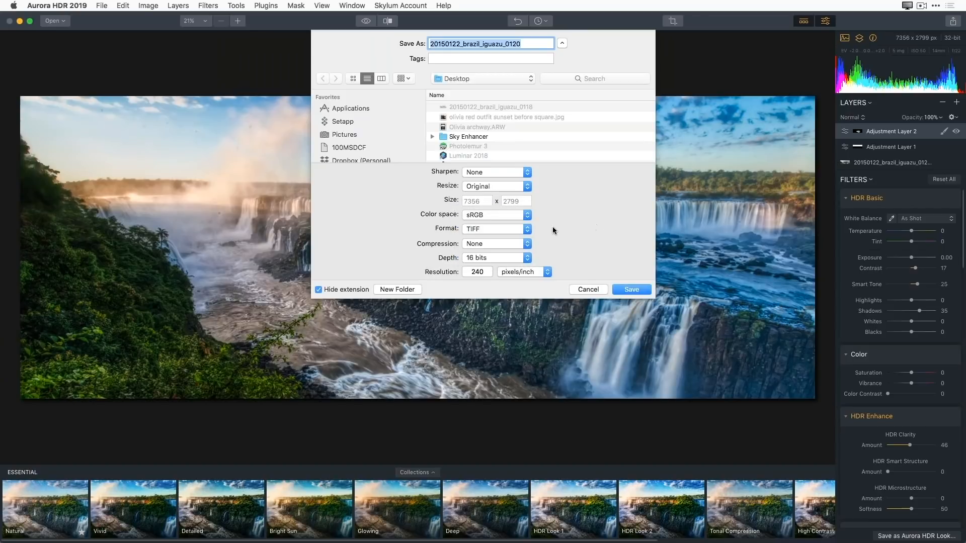
left_click(528, 258)
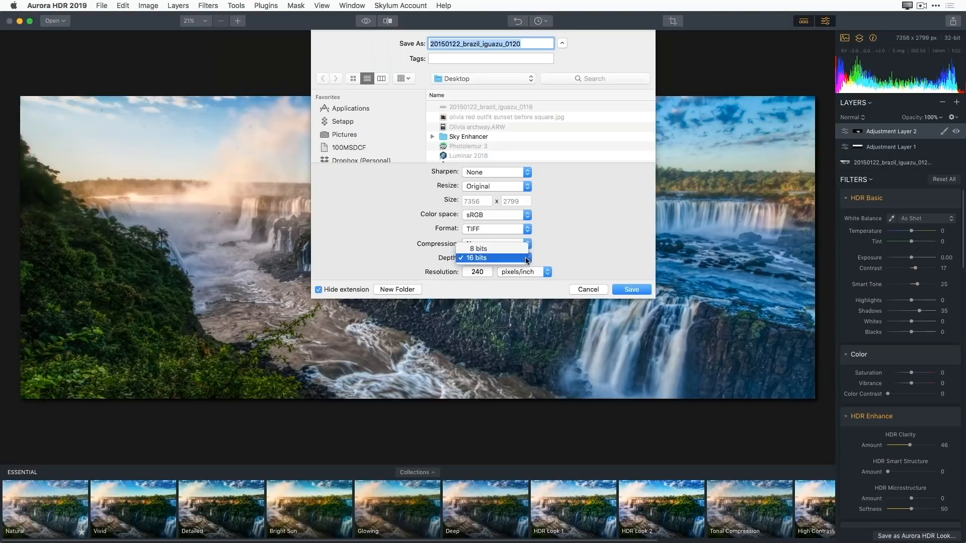
left_click(527, 258)
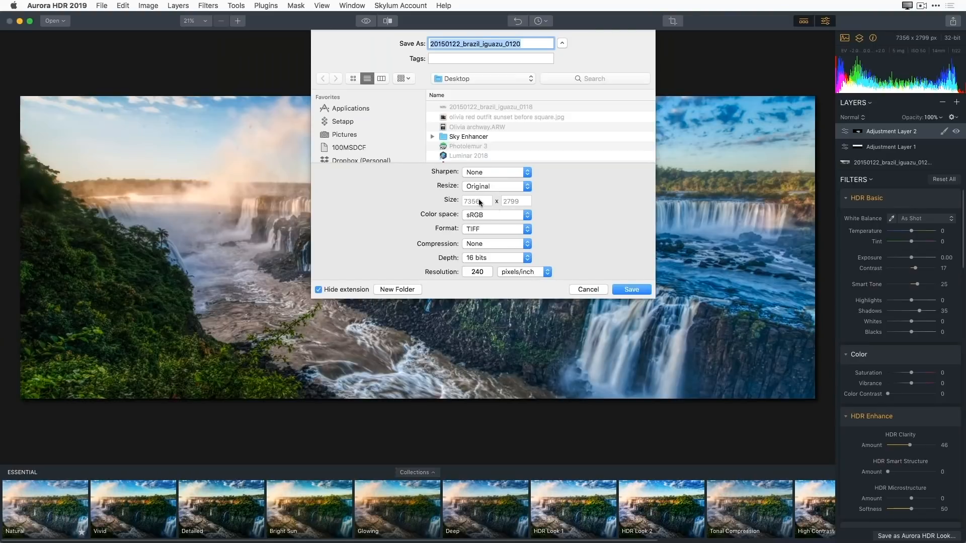
Try resizing the export by Long Edge at 3000, and set the resize option back to Original
left_click(521, 189)
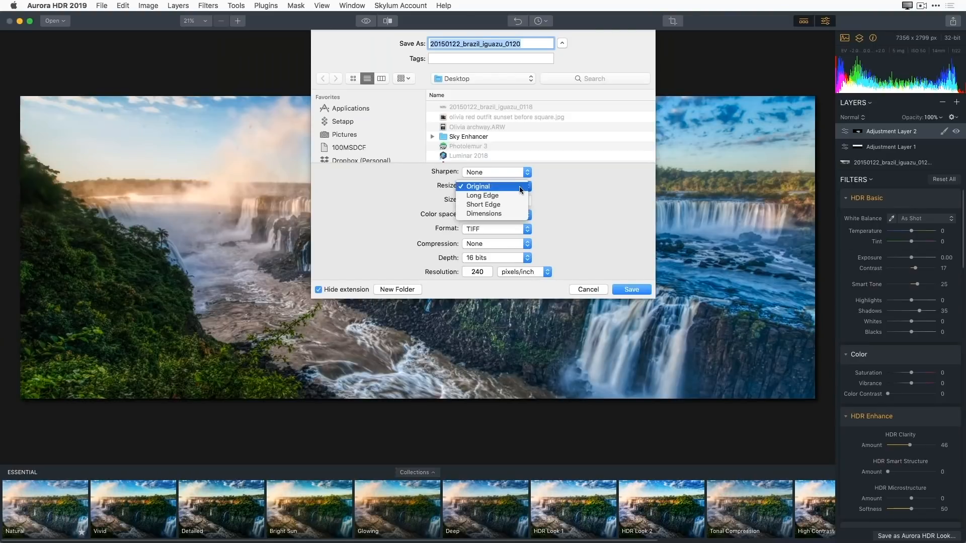
left_click(545, 194)
left_click(523, 188)
left_click(514, 198)
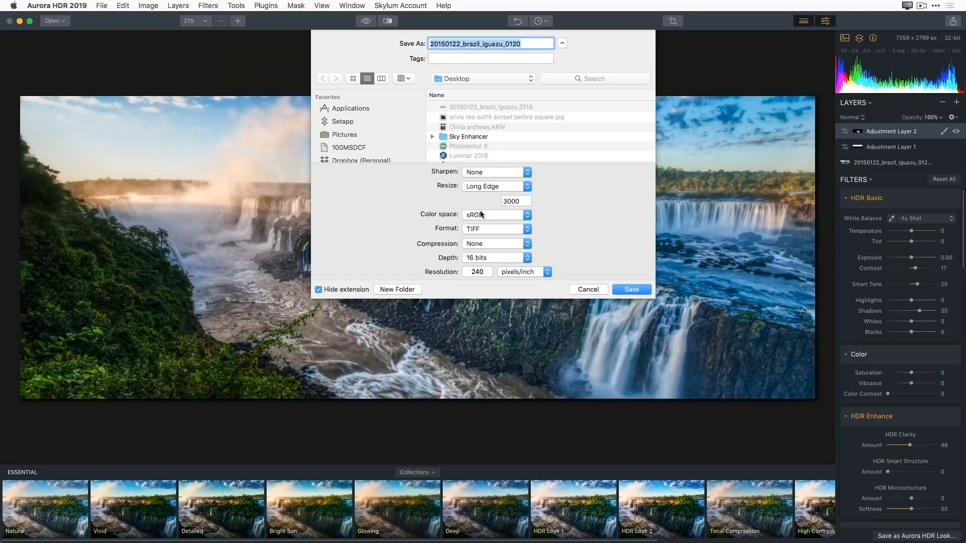
left_click(524, 200)
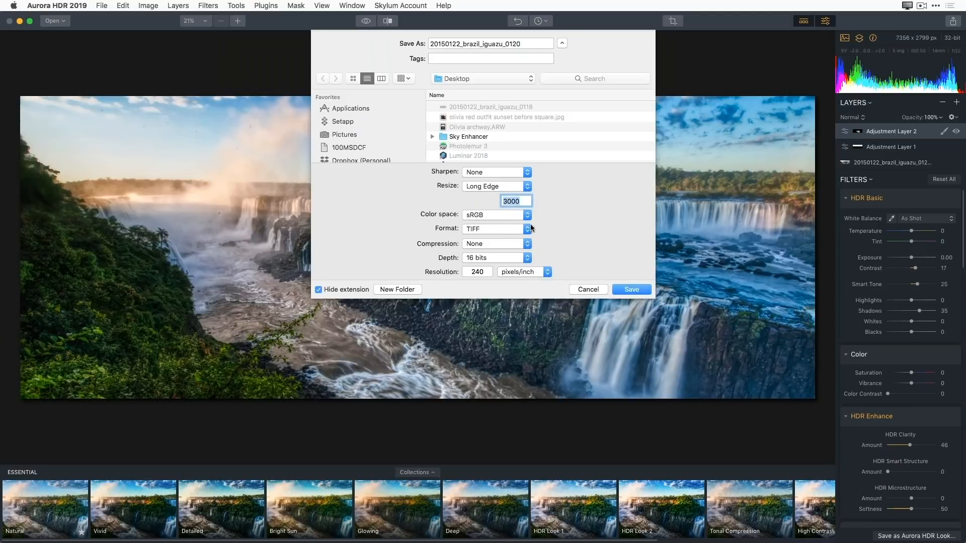
left_click(514, 184)
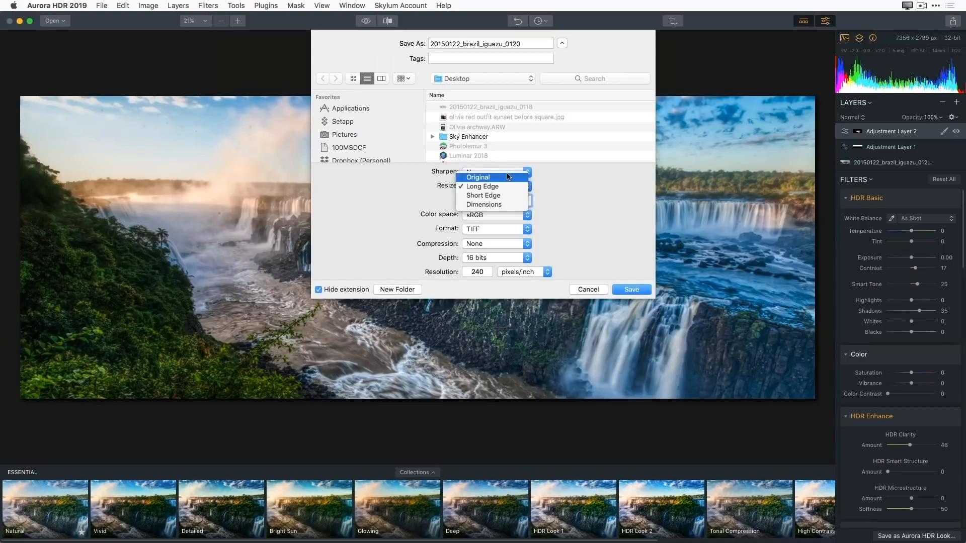
left_click(508, 177)
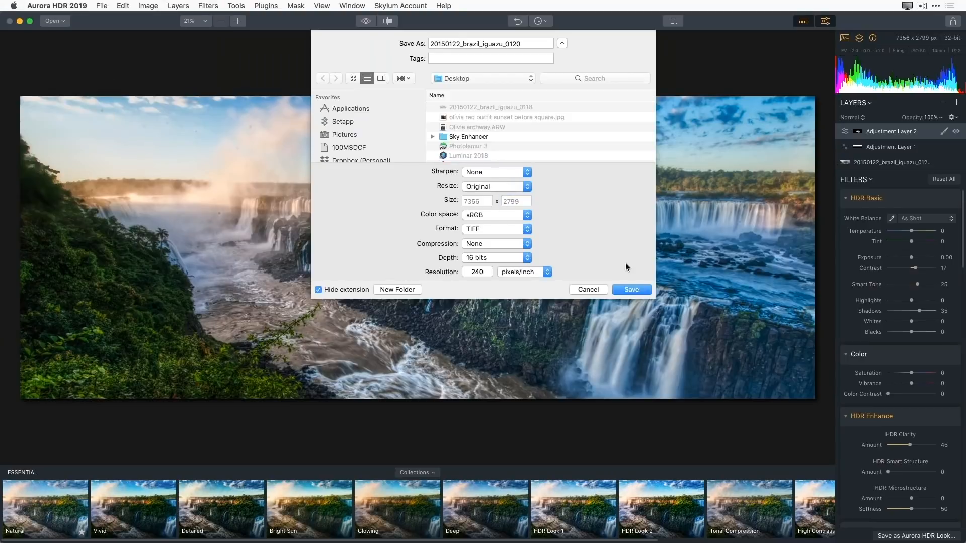
Review the export sharpening levels and compression options, leaving both at None
left_click(527, 172)
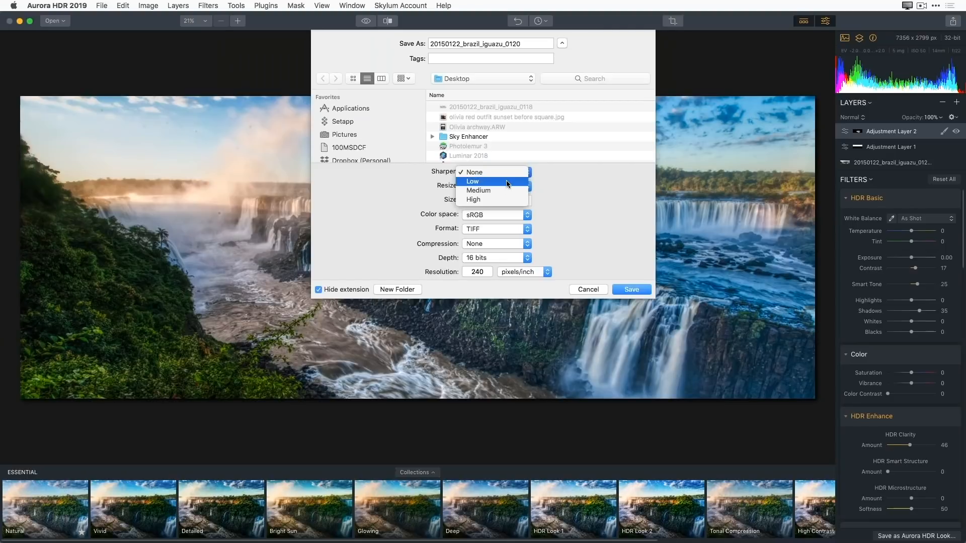
left_click(549, 192)
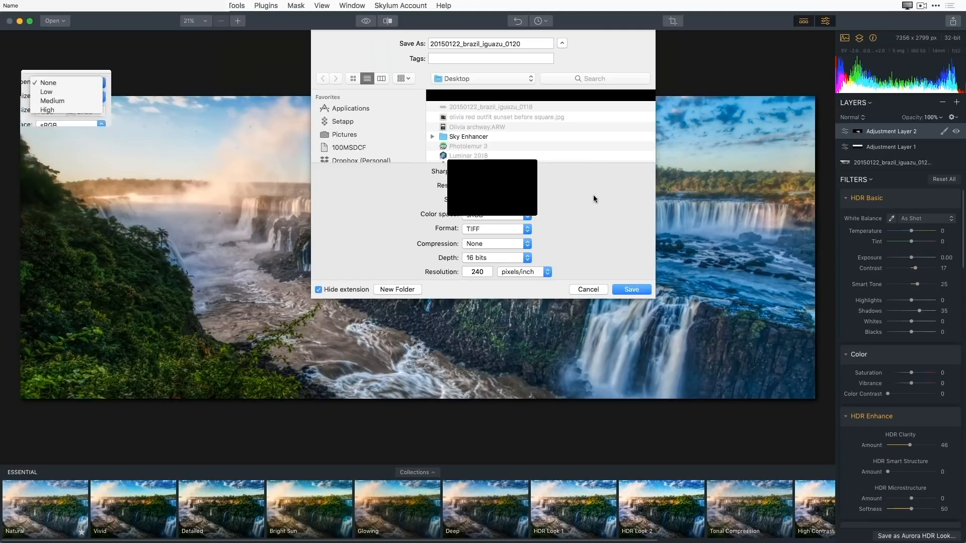
left_click(534, 243)
left_click(547, 232)
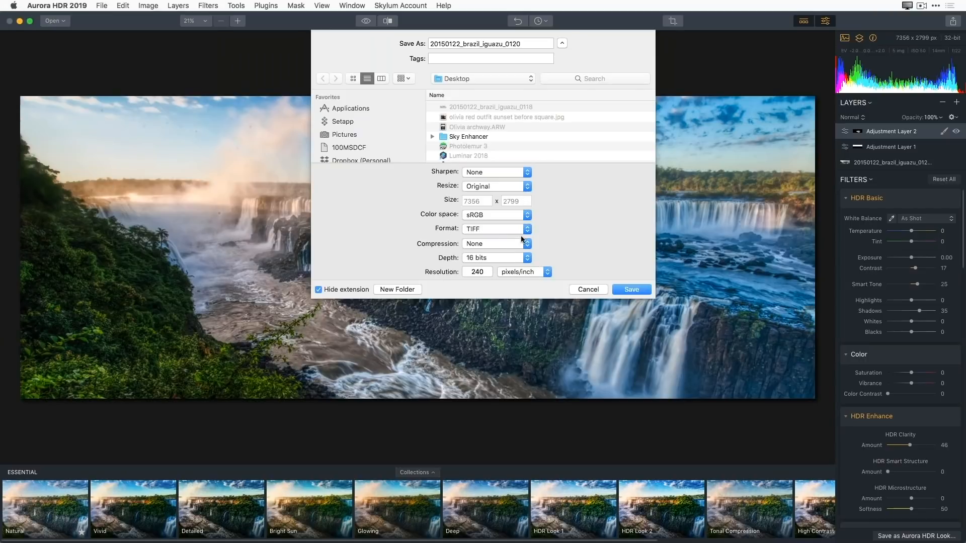
Export the photo to the Desktop as a JPEG named 20150122_brazil_iguazu_0120 with raised quality, and close the image window
left_click(522, 228)
left_click(521, 212)
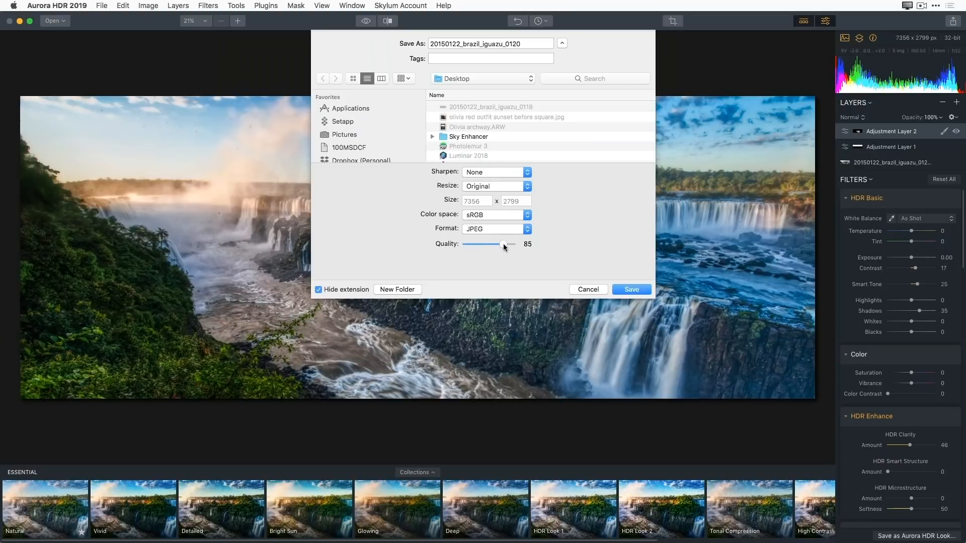
mouse_move(506, 244)
left_mouse_down()
mouse_move(497, 244)
mouse_move(510, 246)
left_mouse_up()
left_click(631, 290)
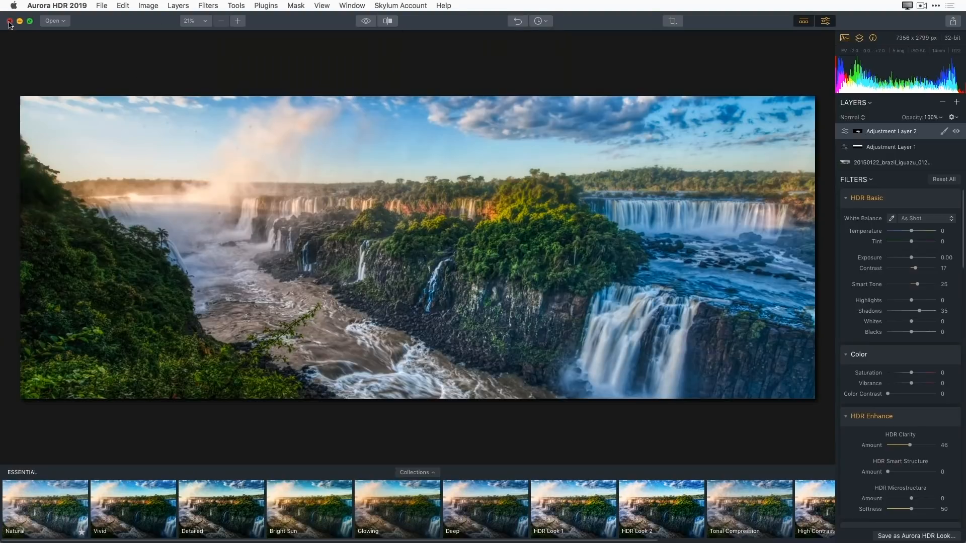
left_click(9, 21)
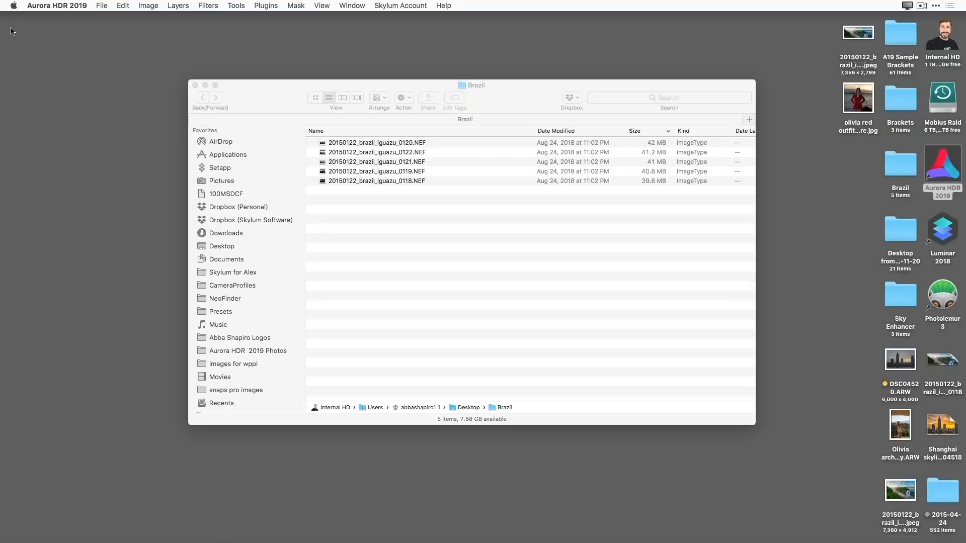
Switch to Finder and preview the skyline photo DSC04520.ARW on the desktop
left_click(511, 319)
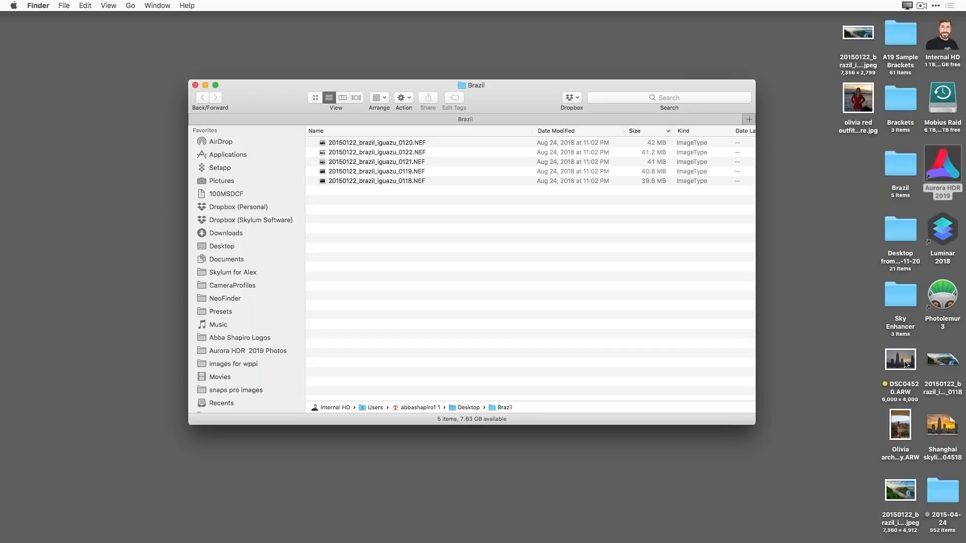
left_click(901, 360)
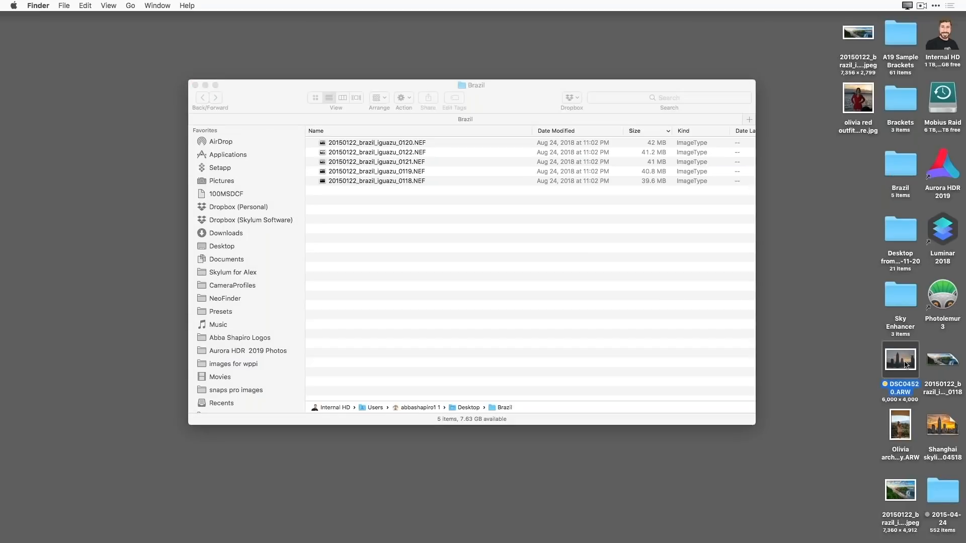
key("space")
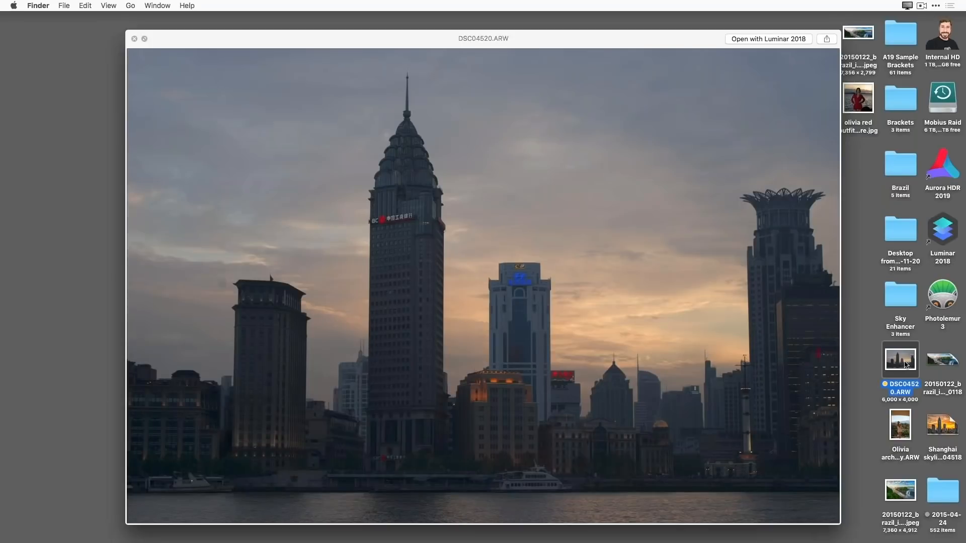
key("space")
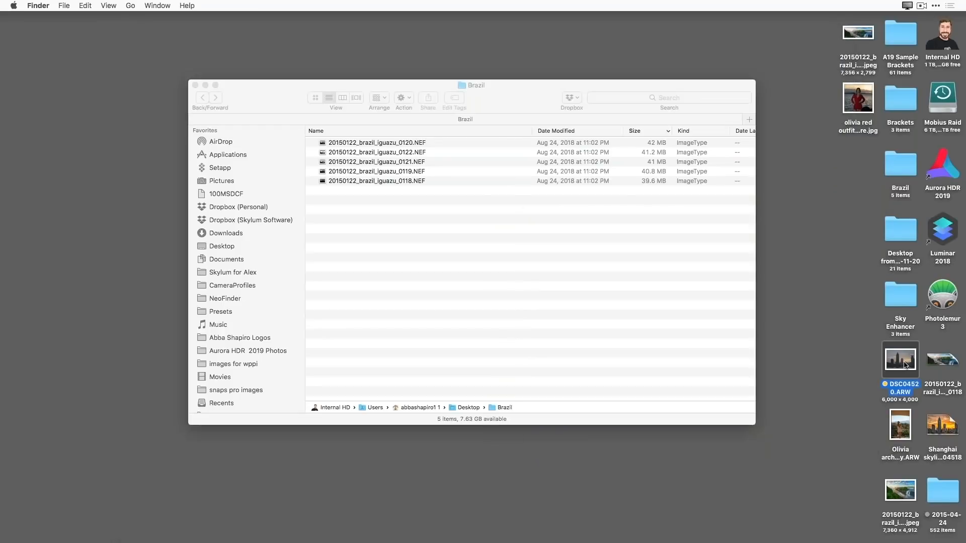
key("space")
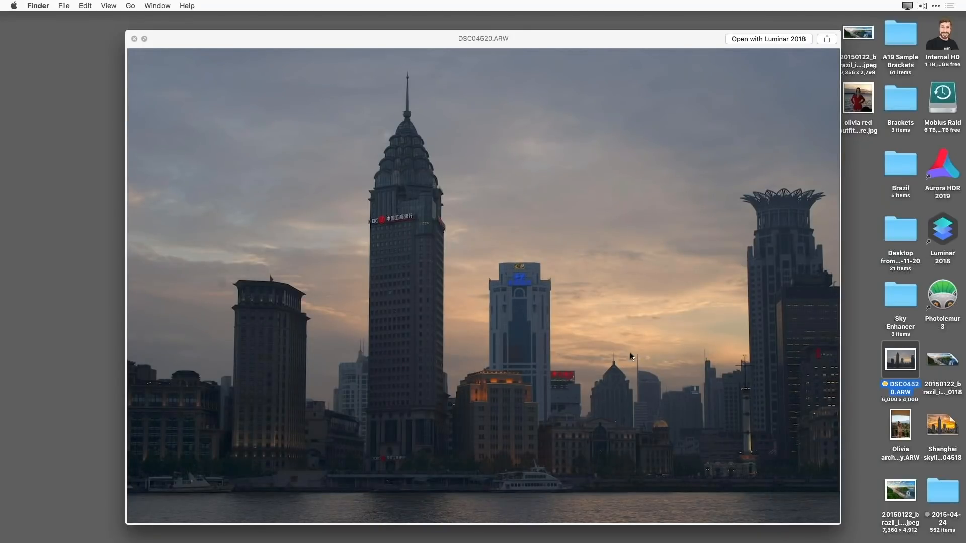
key("space")
Create an HDR image from the single photo DSC04520.ARW in Aurora HDR 2019 and compare it with the original
left_click_drag(901, 365, 943, 172)
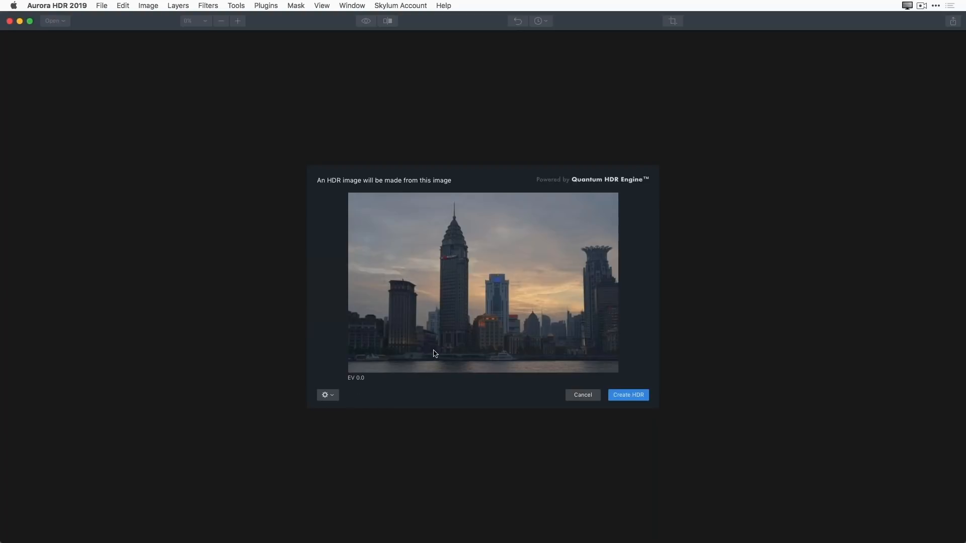
left_click(328, 396)
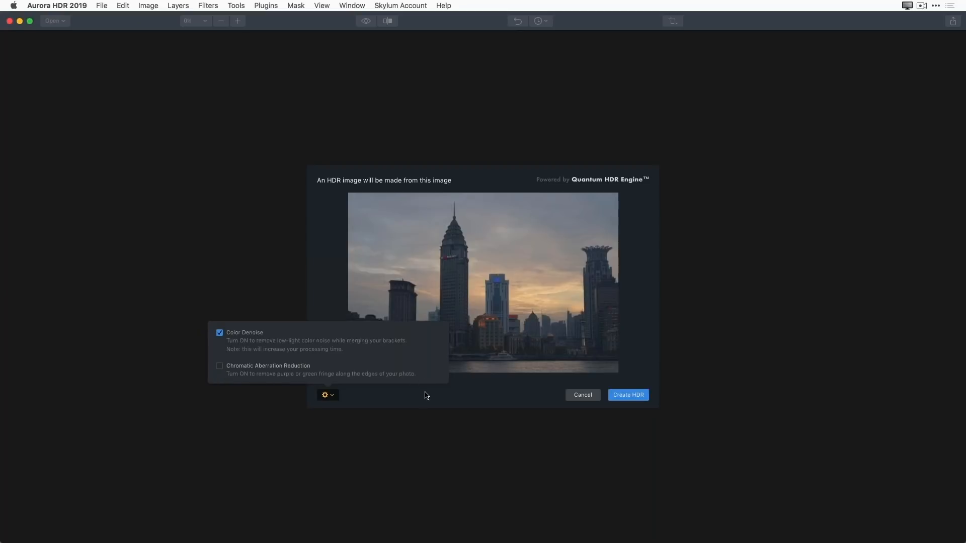
left_click(475, 399)
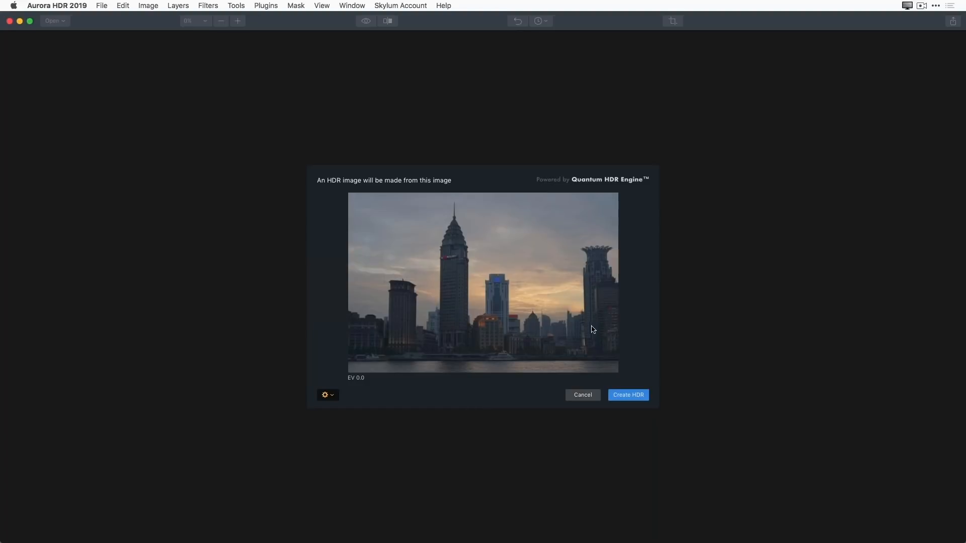
left_click(634, 397)
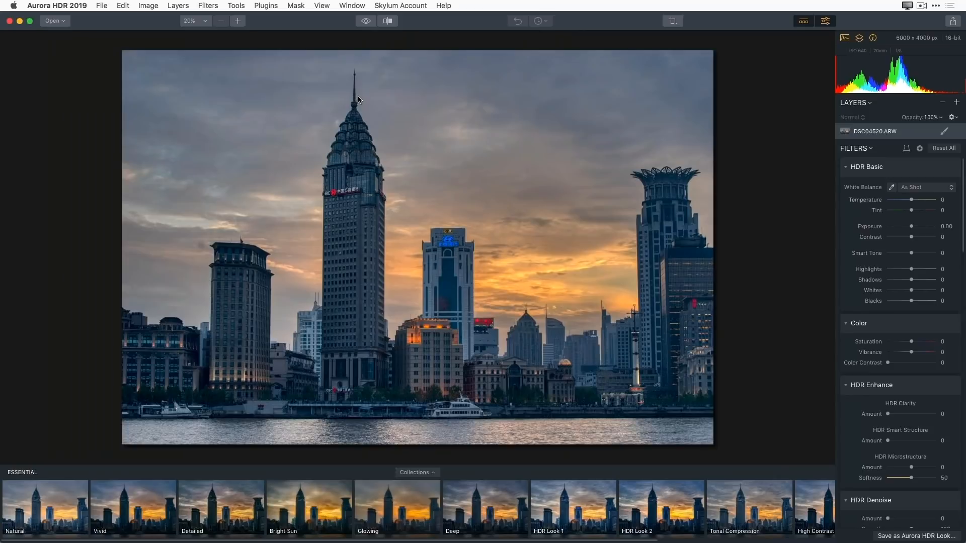
left_click(366, 21)
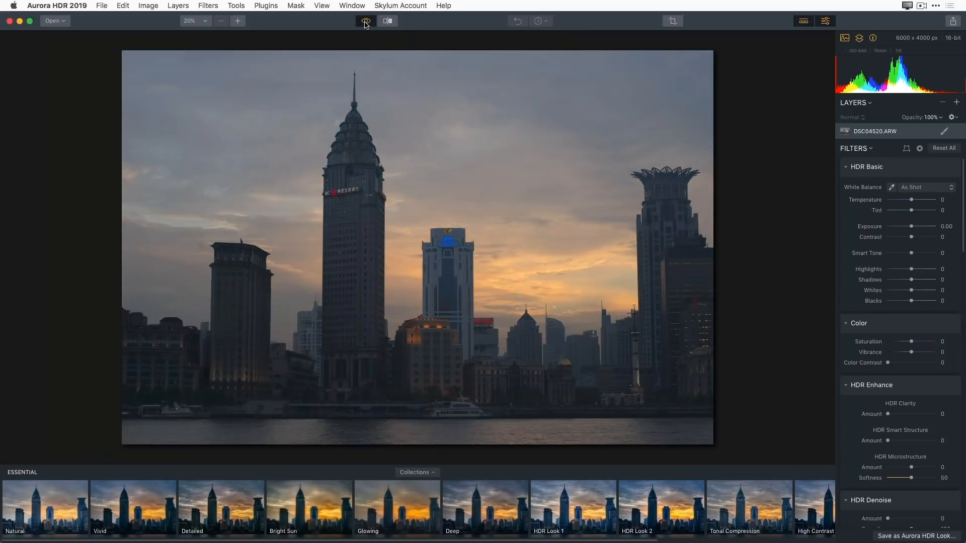
left_click(366, 23)
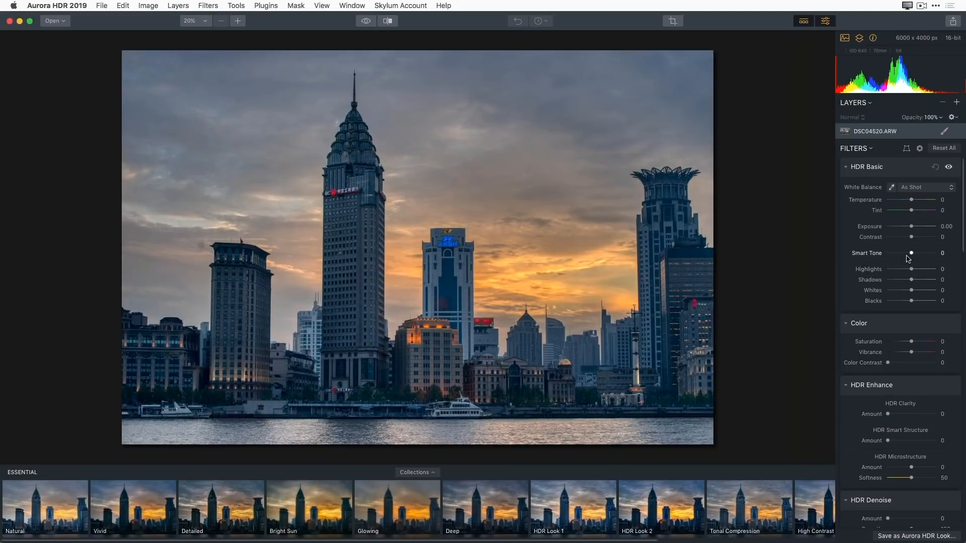
Set the skyline photo's Smart Tone to 63, Saturation to 8 and Vibrance to 7
left_click_drag(912, 253, 929, 255)
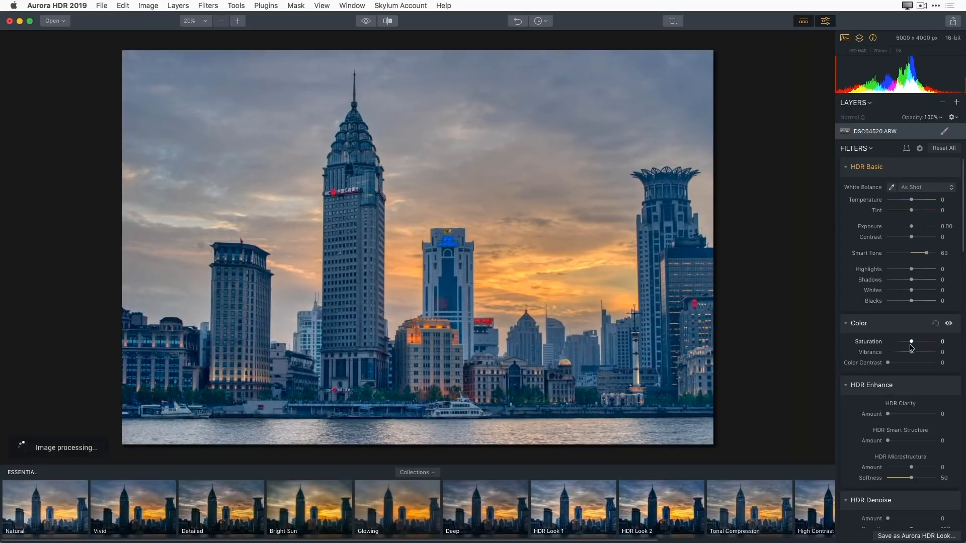
mouse_move(912, 343)
left_mouse_down()
mouse_move(929, 352)
mouse_move(914, 353)
mouse_move(914, 342)
left_mouse_up()
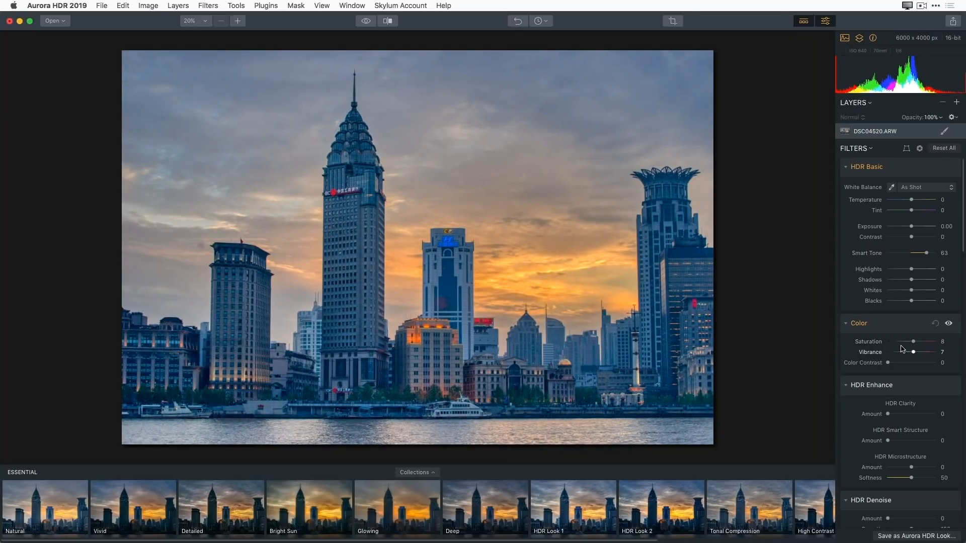
Correct the white balance by sampling the small white boat near the skyline's left side as the target neutral
left_click(892, 188)
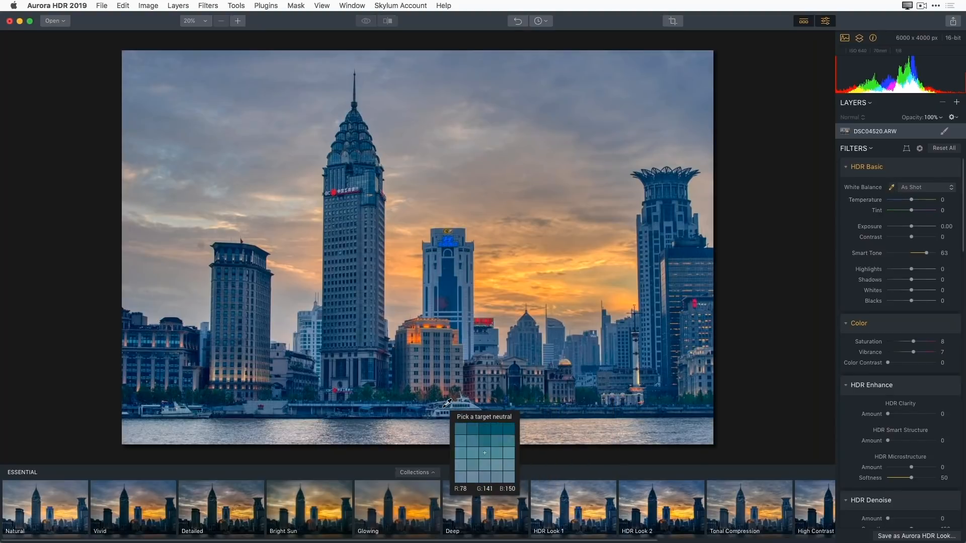
left_click(188, 409)
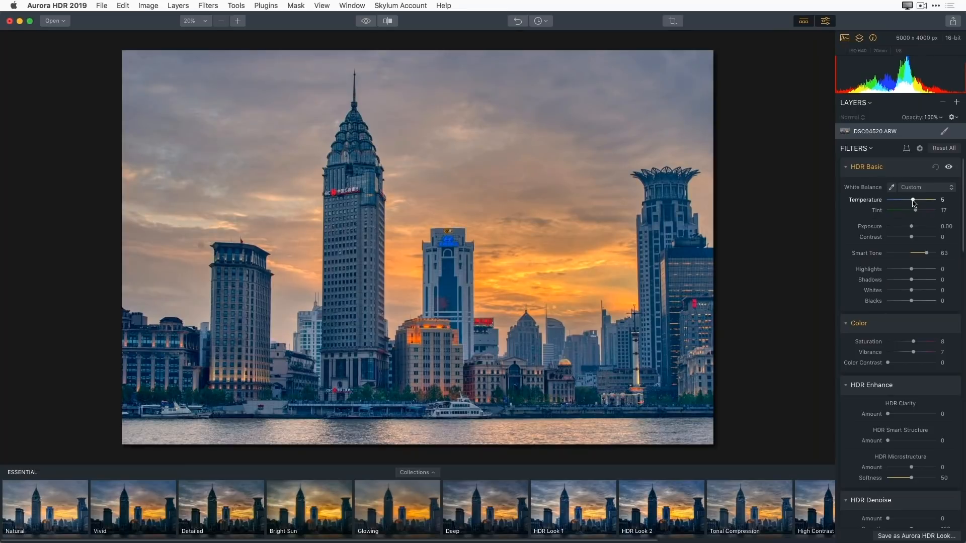
Set the white balance Temperature to 8 and compare the photo with and without the HDR Basic adjustments
left_click_drag(914, 202, 914, 203)
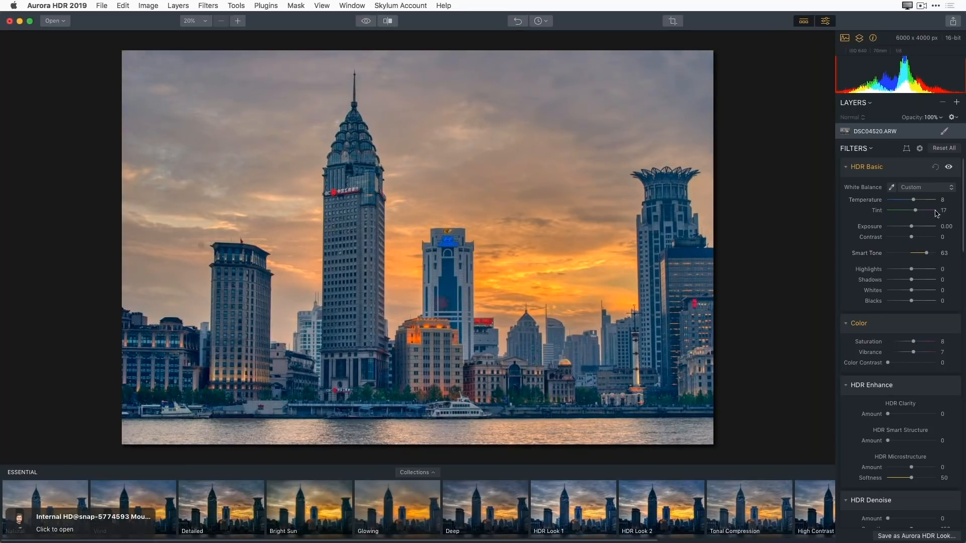
left_click(366, 21)
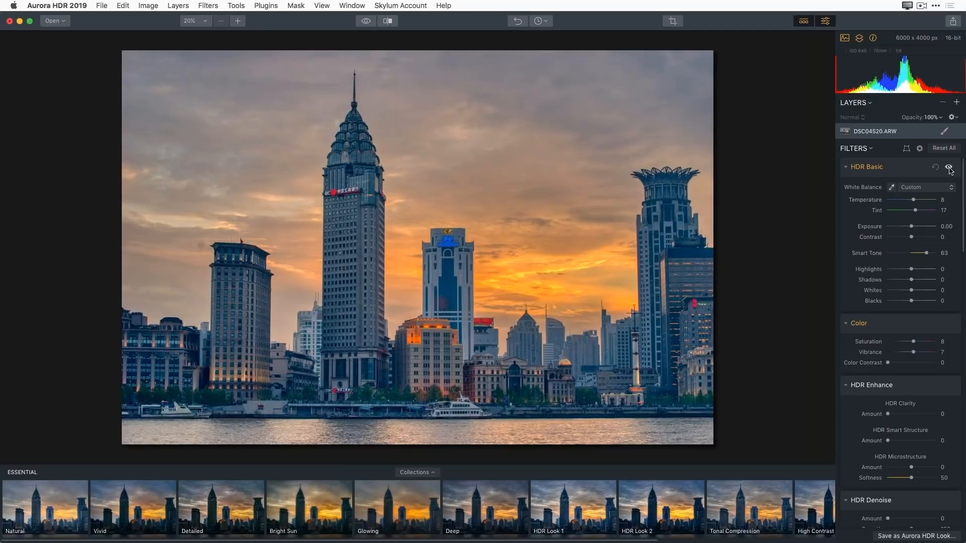
left_click(949, 167)
left_click(949, 167)
Set the photo's Saturation to 6, Vibrance to 36 and HDR Clarity amount to 25
left_click_drag(914, 343, 917, 351)
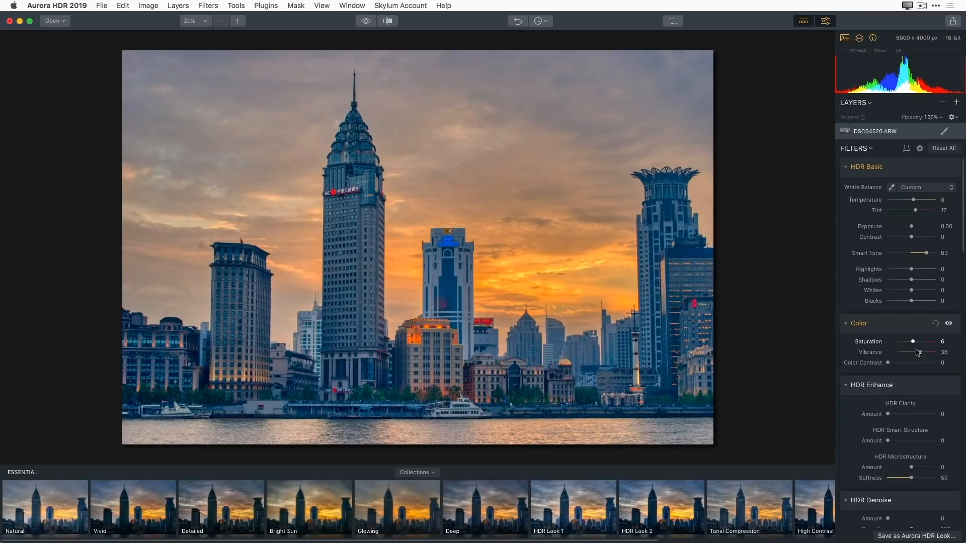
left_click_drag(888, 415, 900, 414)
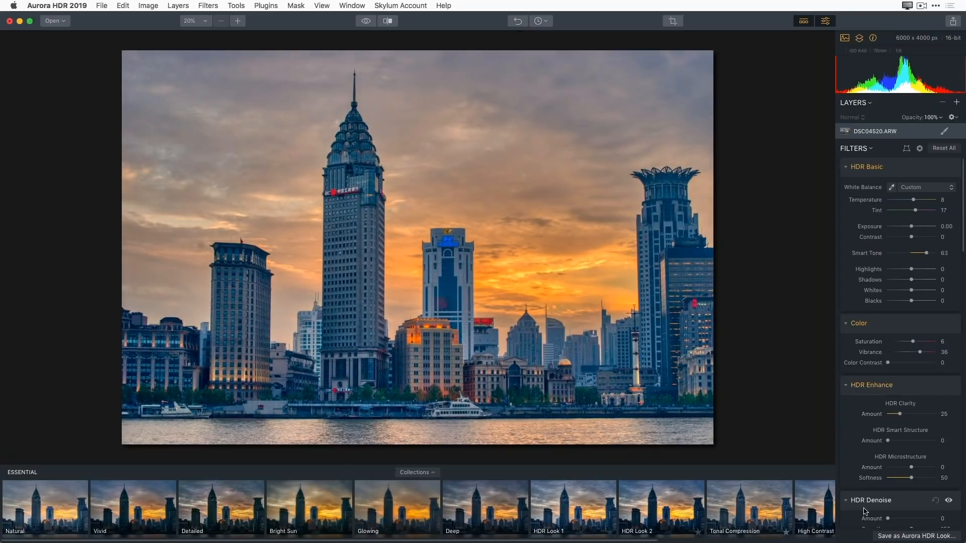
Shape a gentle S-curve in Tone Curve by raising the highlights and lowering the shadows, and compare its effect
scroll(964, 265, "down", 3)
left_click_drag(965, 264, 964, 437)
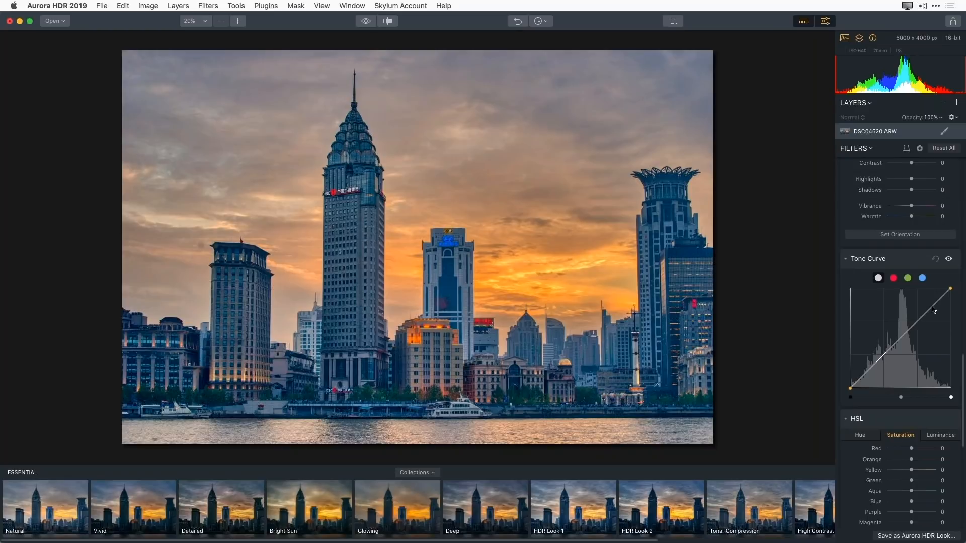
left_click(933, 308)
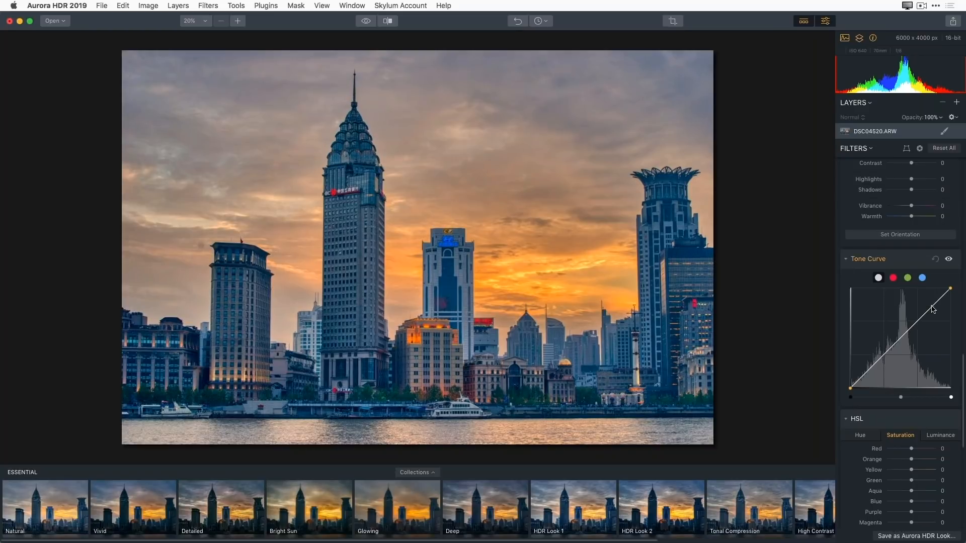
left_click_drag(931, 309, 931, 307)
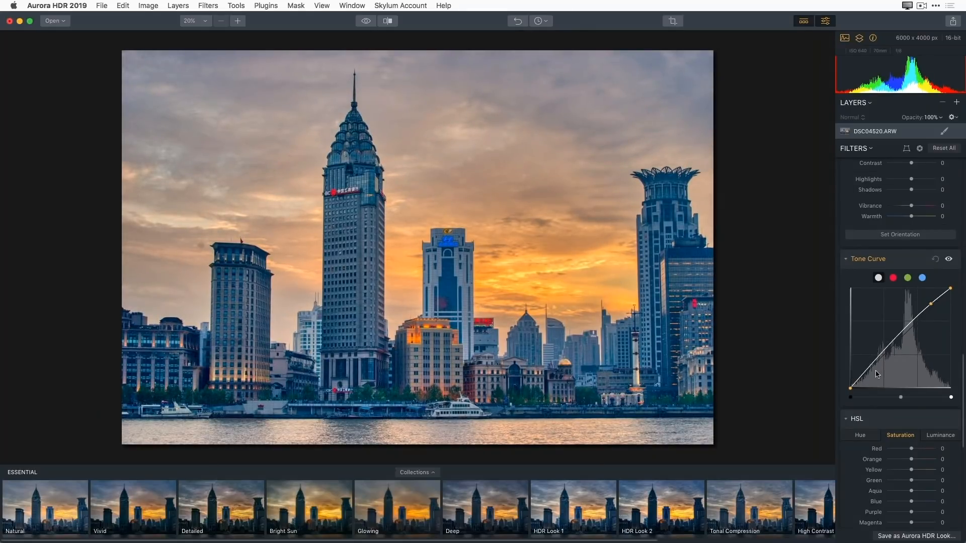
left_click_drag(867, 370, 870, 372)
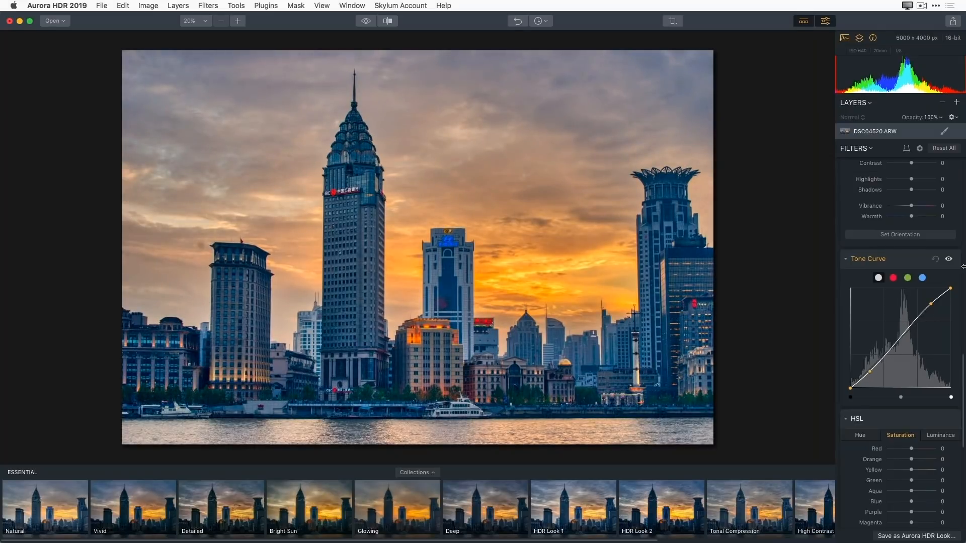
left_click(949, 260)
left_click(949, 260)
Set the HSL Red saturation to -68, shift the Red hue in the positive direction, and compare the HSL effect
scroll(964, 429, "down", 5)
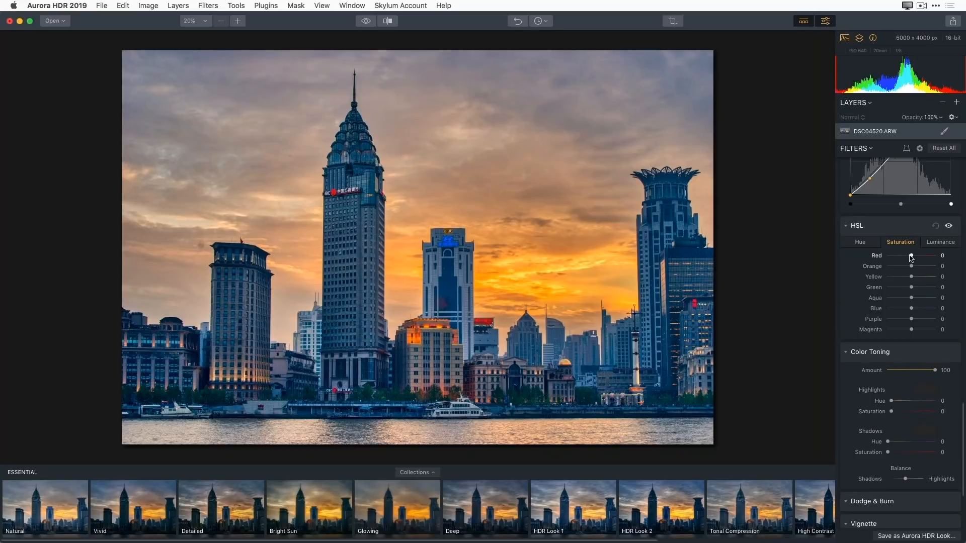
mouse_move(912, 258)
left_mouse_down()
mouse_move(886, 260)
mouse_move(901, 260)
left_mouse_up()
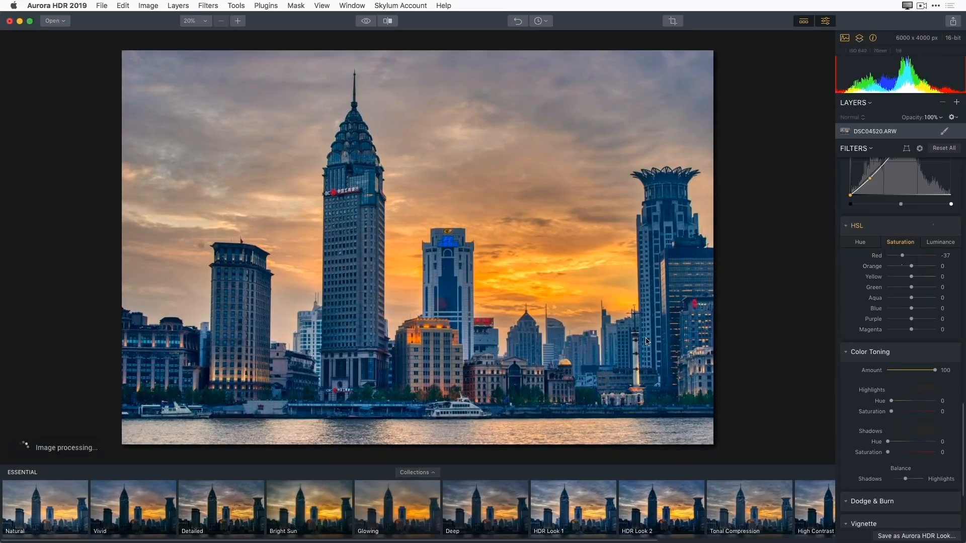
left_click_drag(903, 259, 894, 258)
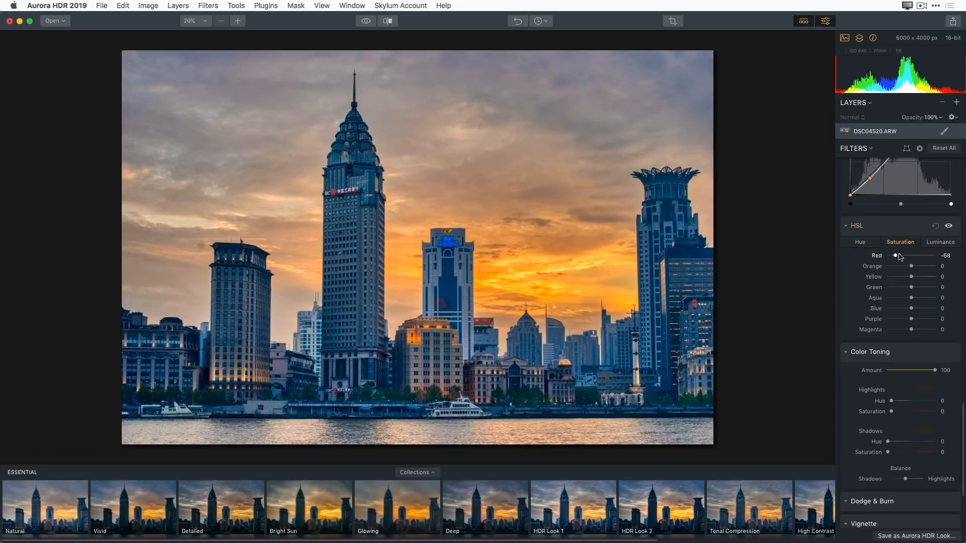
left_click(871, 245)
left_click_drag(912, 258, 924, 260)
left_click(949, 227)
left_click(949, 227)
Add a new adjustment layer above the DSC04520.ARW base layer
mouse_move(948, 352)
scroll(900, 352, "down", 5)
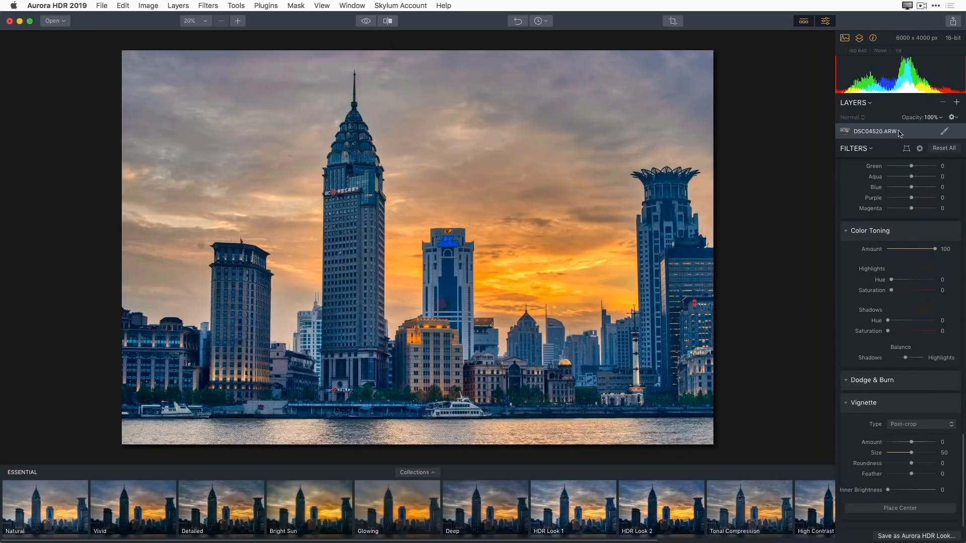
left_click(957, 103)
left_click(930, 111)
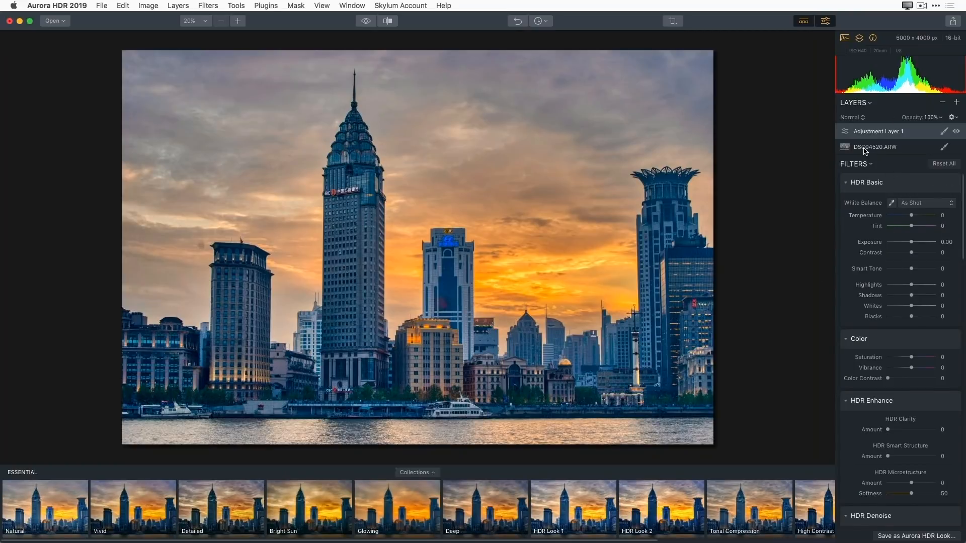
Try the Impressive Drama look from the Dramatic collection, apply Sleepy Drama at amount 53 instead, and compare the layer on and off
left_click(432, 473)
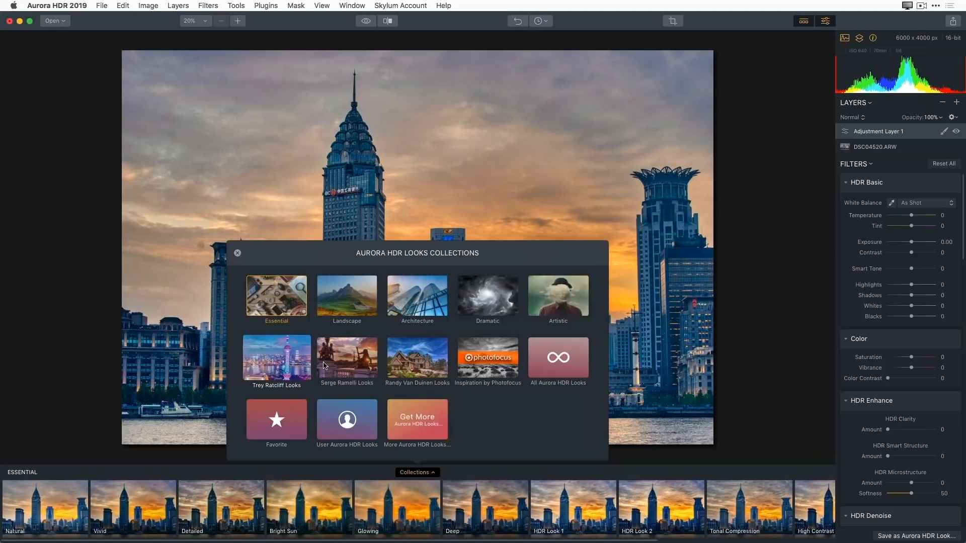
left_click(489, 309)
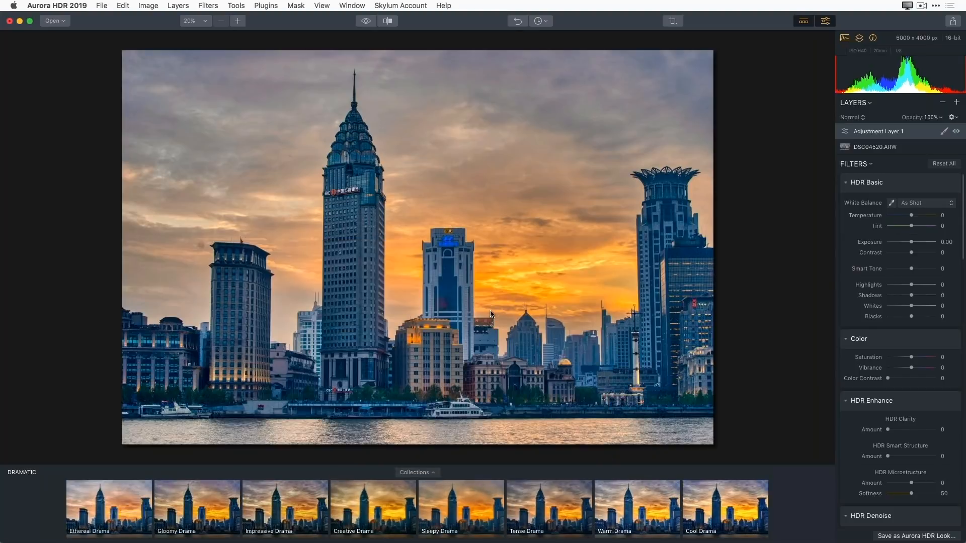
left_click(294, 522)
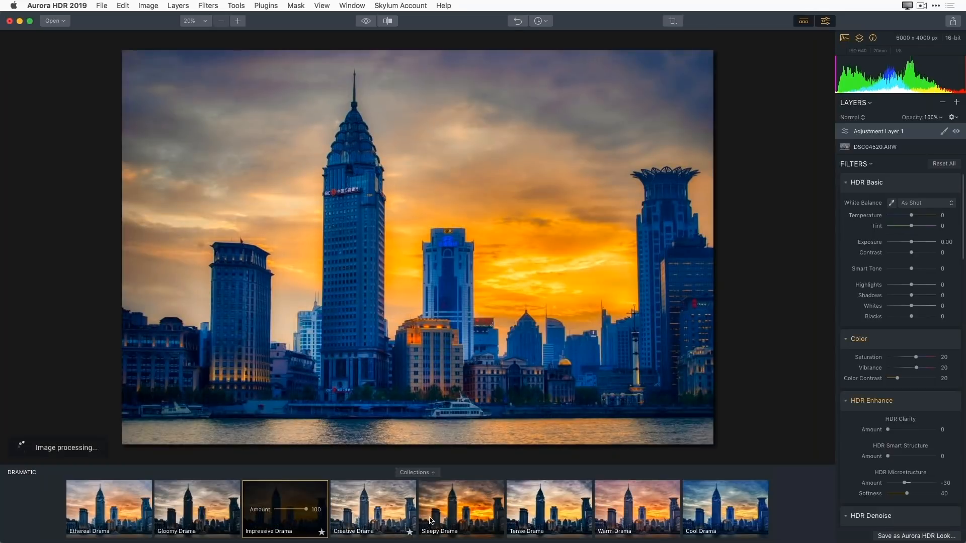
left_click(455, 520)
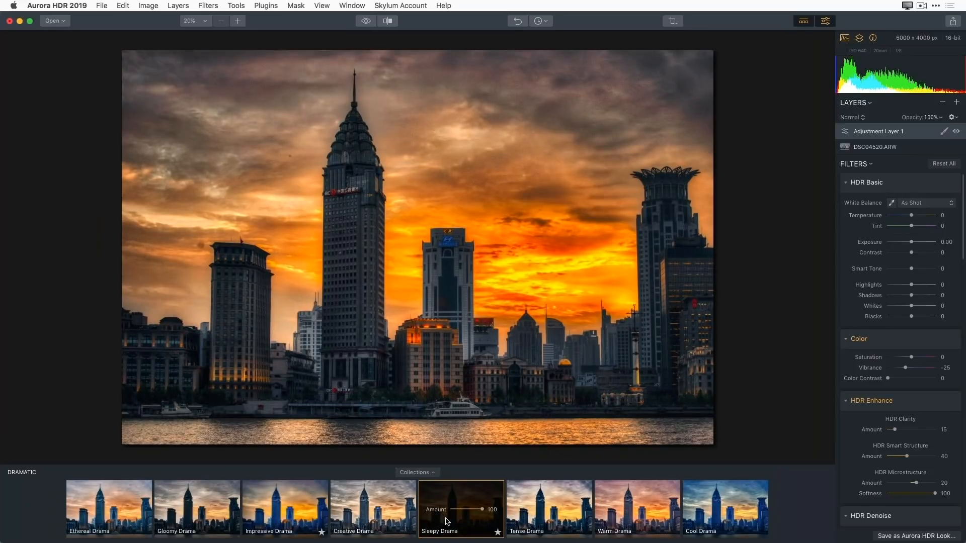
left_click_drag(478, 511, 468, 513)
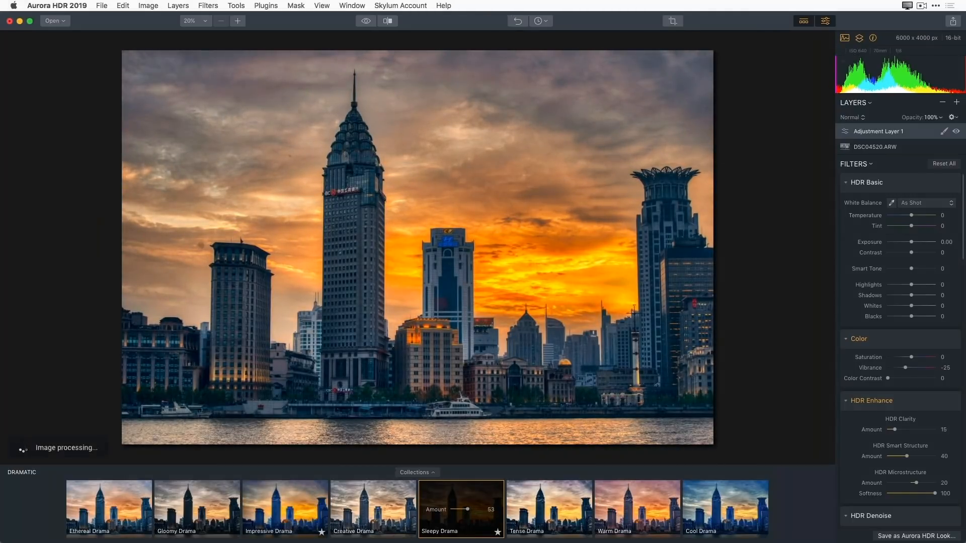
left_click(957, 132)
left_click(957, 132)
left_click(956, 132)
left_click(956, 132)
left_click(956, 132)
left_click(957, 132)
Erase the adjustment layer's look from the skyline buildings with the mask brush at 47% opacity
left_click(943, 133)
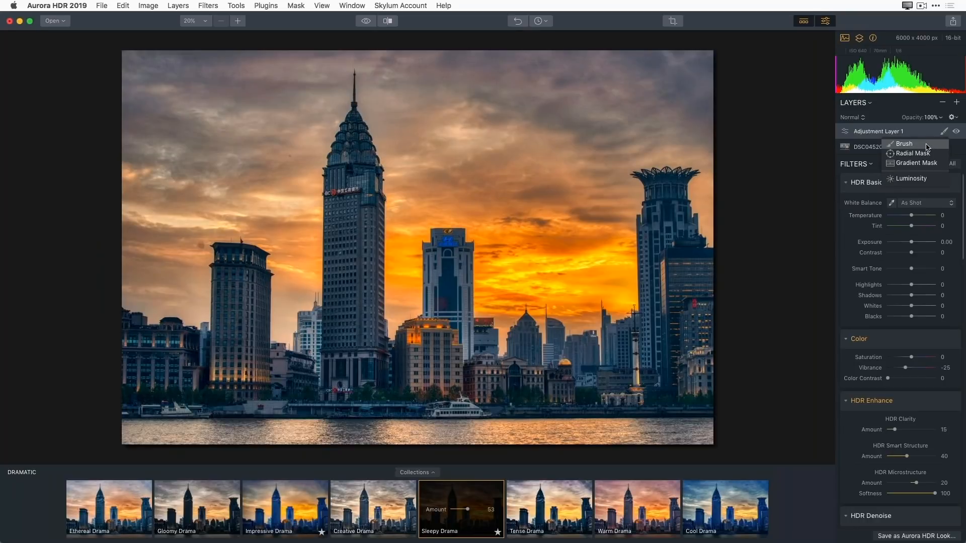
left_click(928, 144)
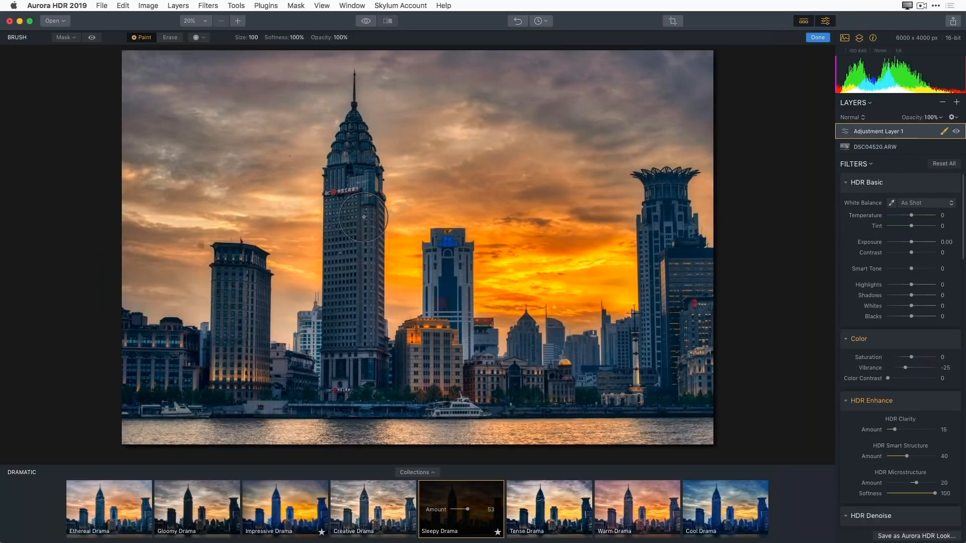
left_click(170, 39)
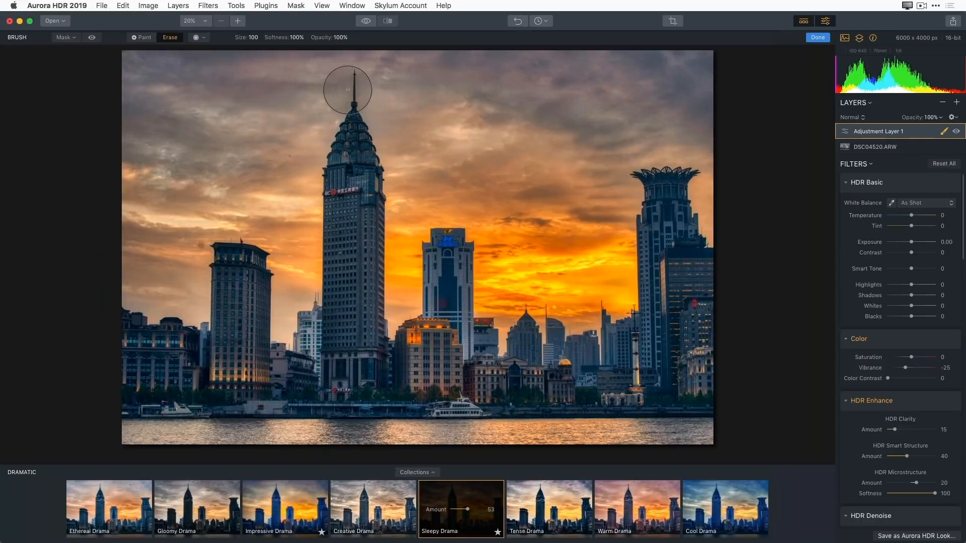
left_click_drag(326, 38, 298, 38)
mouse_move(340, 328)
left_mouse_down()
mouse_move(335, 443)
mouse_move(265, 378)
mouse_move(255, 268)
mouse_move(244, 329)
mouse_move(238, 280)
mouse_move(250, 364)
mouse_move(186, 384)
mouse_move(159, 378)
mouse_move(319, 402)
mouse_move(280, 403)
mouse_move(253, 314)
mouse_move(347, 371)
mouse_move(316, 195)
mouse_move(325, 175)
mouse_move(363, 330)
mouse_move(453, 324)
mouse_move(436, 246)
mouse_move(444, 343)
mouse_move(532, 362)
mouse_move(556, 383)
mouse_move(614, 366)
mouse_move(635, 329)
mouse_move(662, 334)
mouse_move(693, 251)
mouse_move(673, 246)
mouse_move(662, 189)
mouse_move(696, 345)
mouse_move(563, 390)
mouse_move(177, 395)
mouse_move(314, 347)
left_mouse_up()
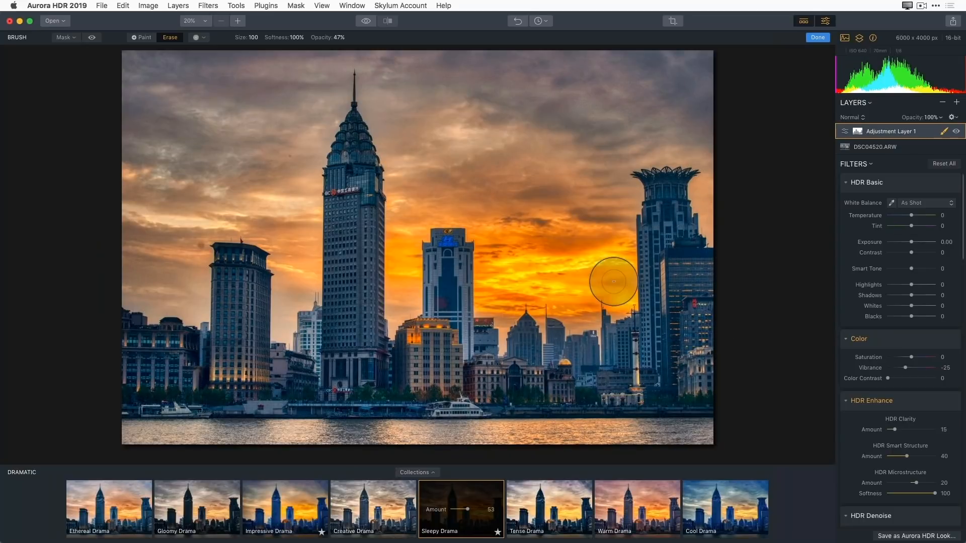
Show the mask overlay, erase more of the mask over the buildings and waterfront, then hide the overlay and finish masking
left_click(93, 37)
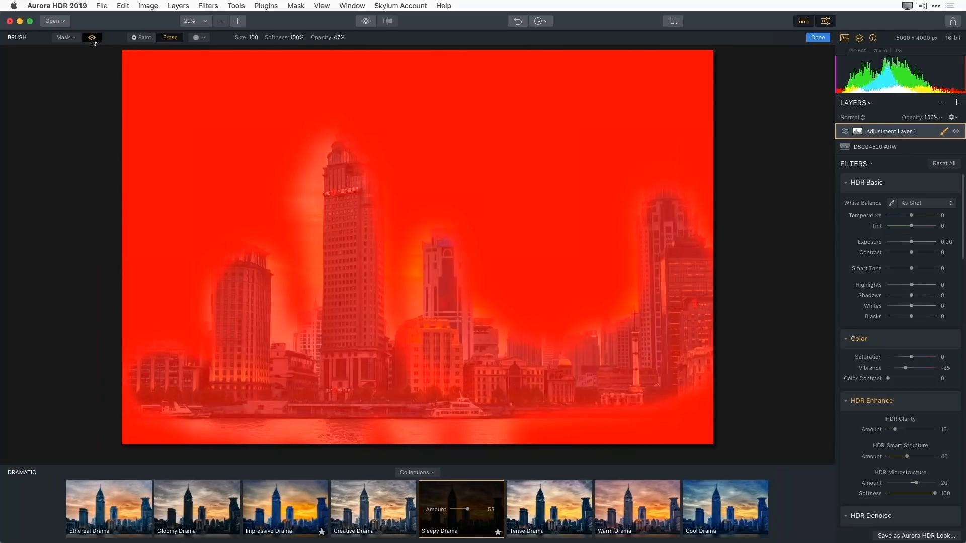
mouse_move(352, 252)
left_mouse_down()
mouse_move(360, 392)
mouse_move(262, 337)
mouse_move(252, 272)
mouse_move(166, 381)
mouse_move(690, 437)
mouse_move(660, 370)
mouse_move(675, 249)
mouse_move(668, 180)
mouse_move(586, 335)
mouse_move(534, 330)
mouse_move(528, 310)
mouse_move(531, 322)
left_mouse_up()
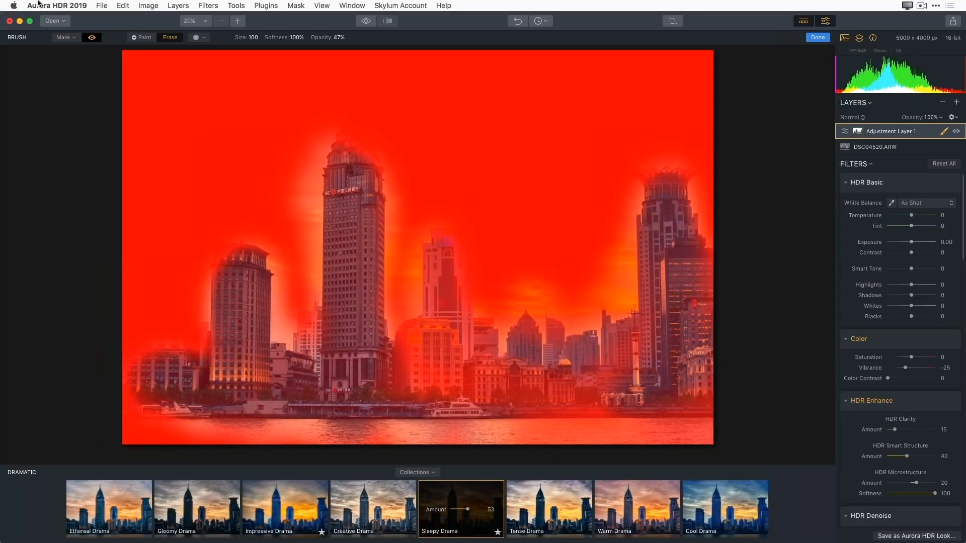
left_click(92, 38)
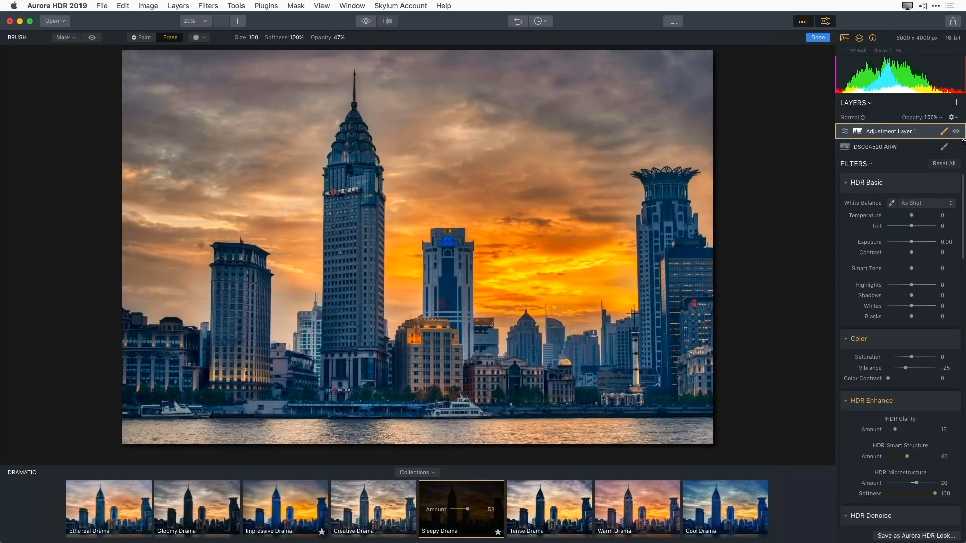
left_click(945, 133)
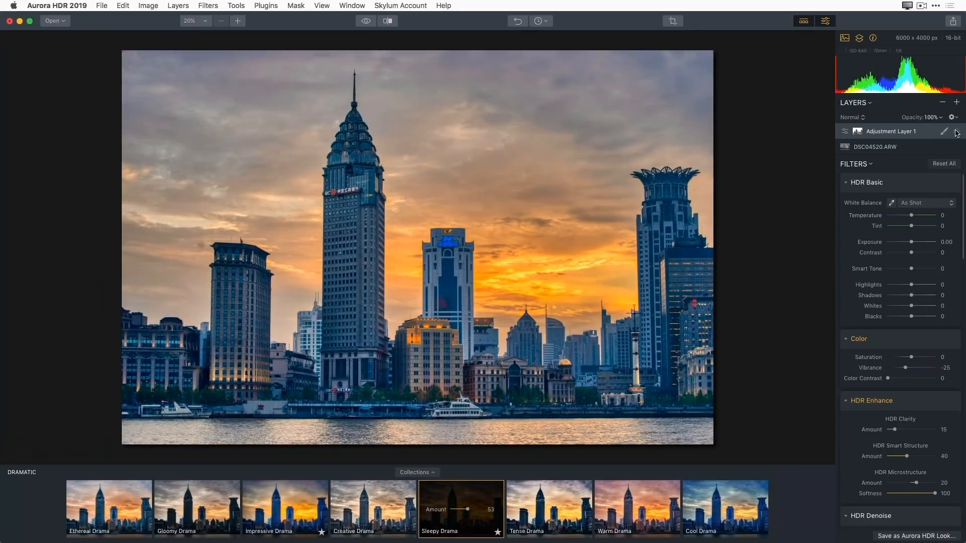
Compare the photo with and without the masked adjustment layer, and compare the finished edit with the original
left_click(956, 132)
left_click(956, 132)
left_click(955, 132)
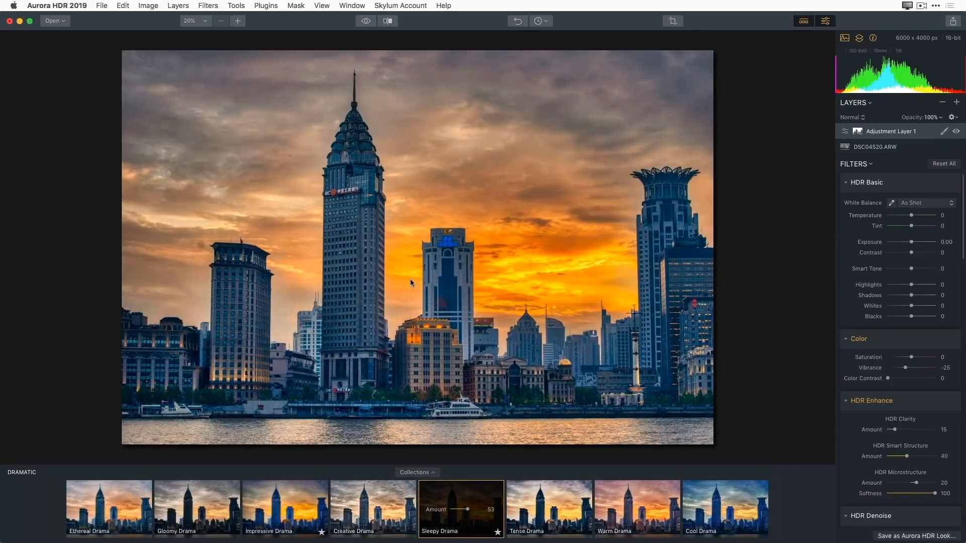
left_click(366, 21)
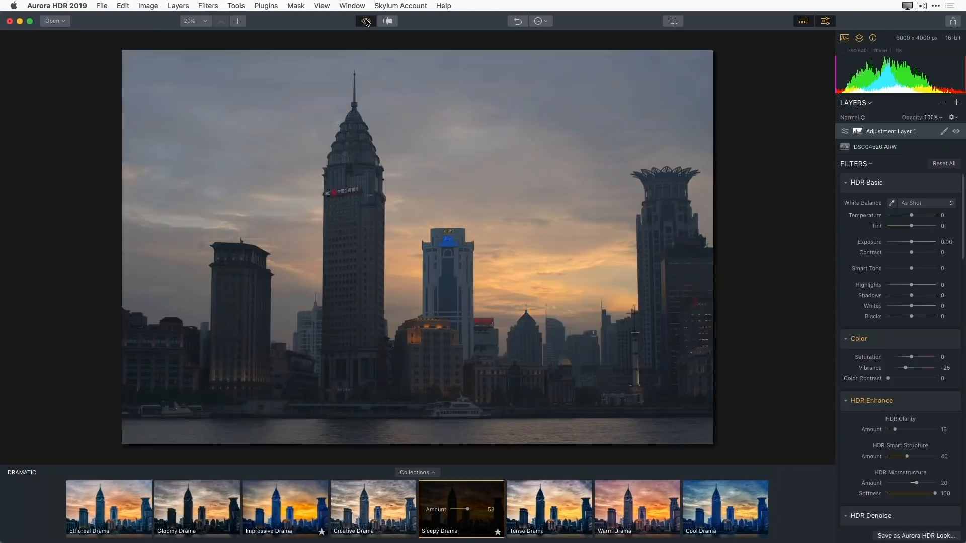
left_click(366, 21)
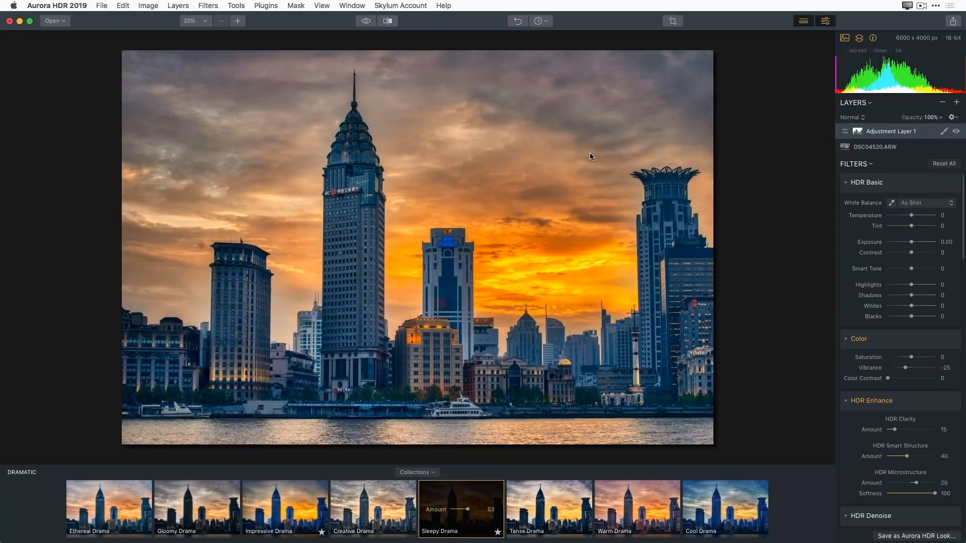
Save the document to the Desktop as DSC04520 with original resources and history included and Windows compatibility enabled
left_click(101, 5)
left_click(109, 54)
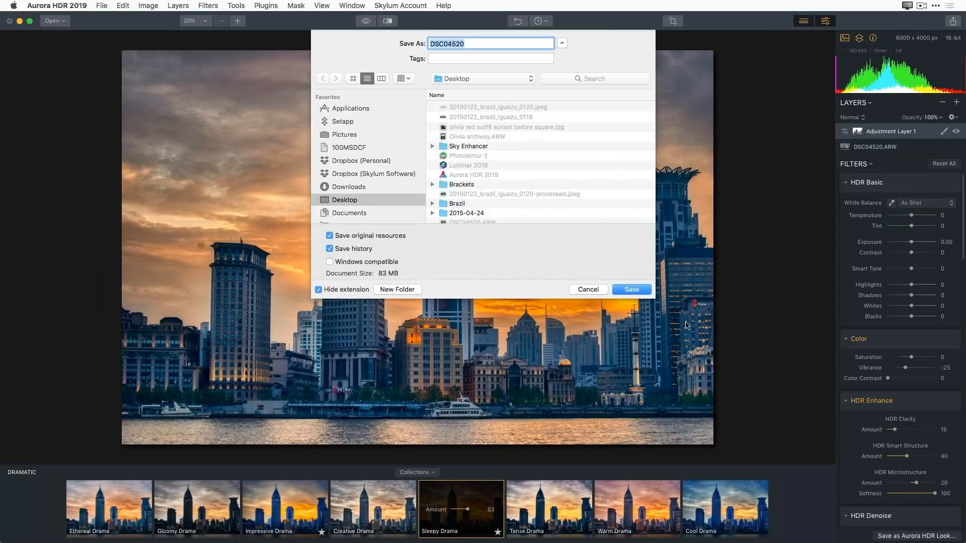
left_click(330, 263)
left_click(627, 292)
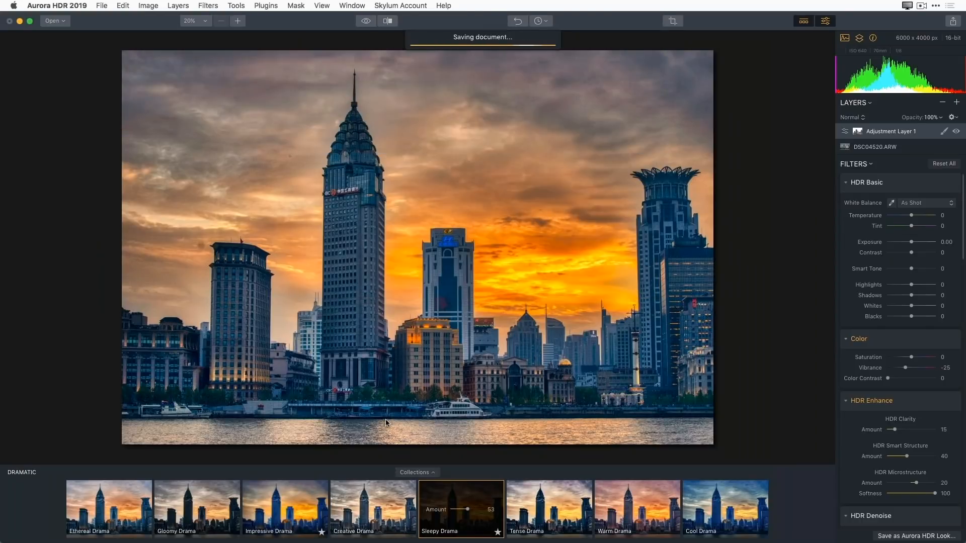
Review the document's edit history back to the Original state and close the document
left_click(543, 23)
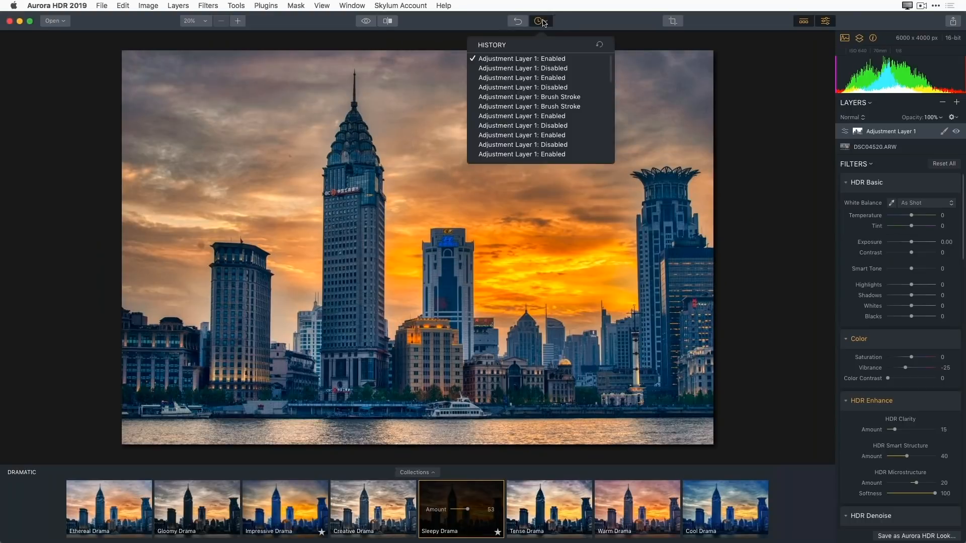
scroll(526, 110, "down", 5)
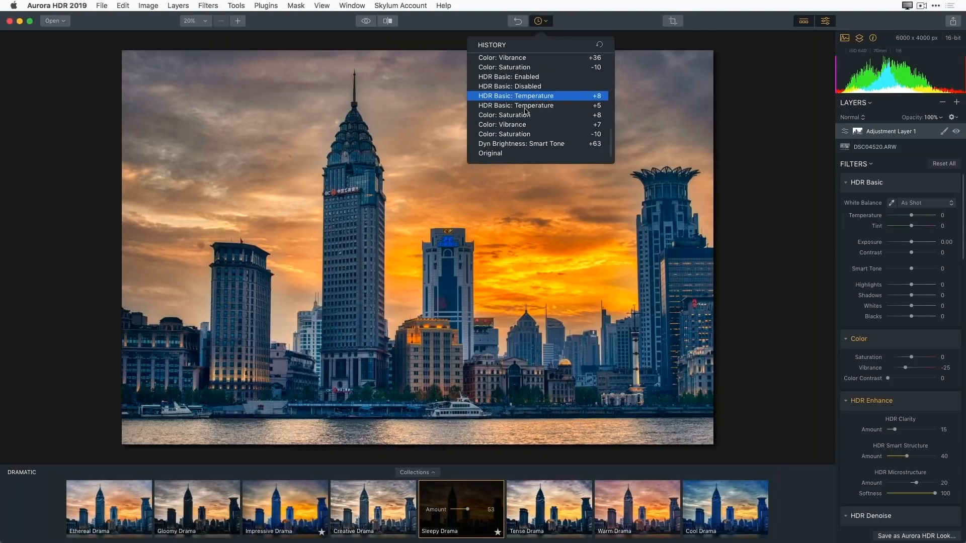
left_click(103, 140)
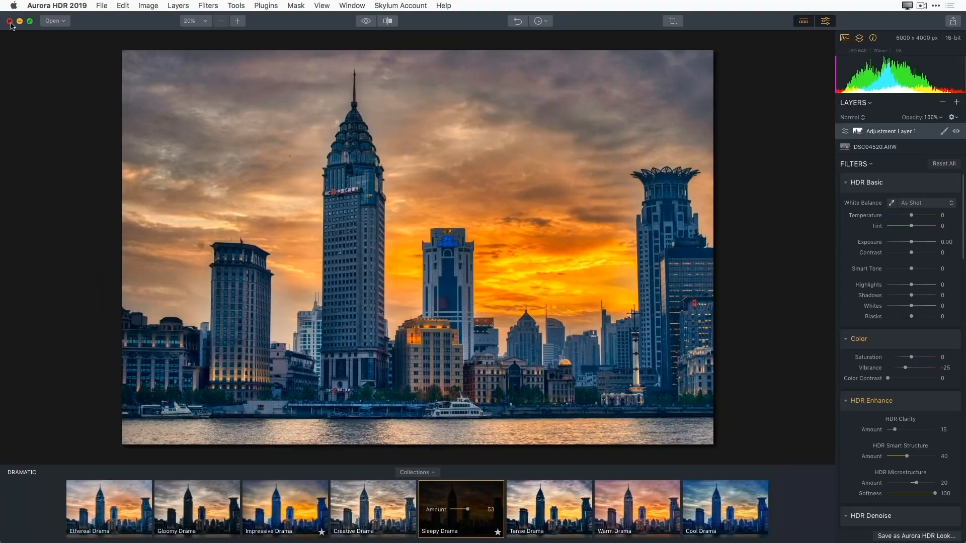
left_click(9, 21)
left_click(539, 276)
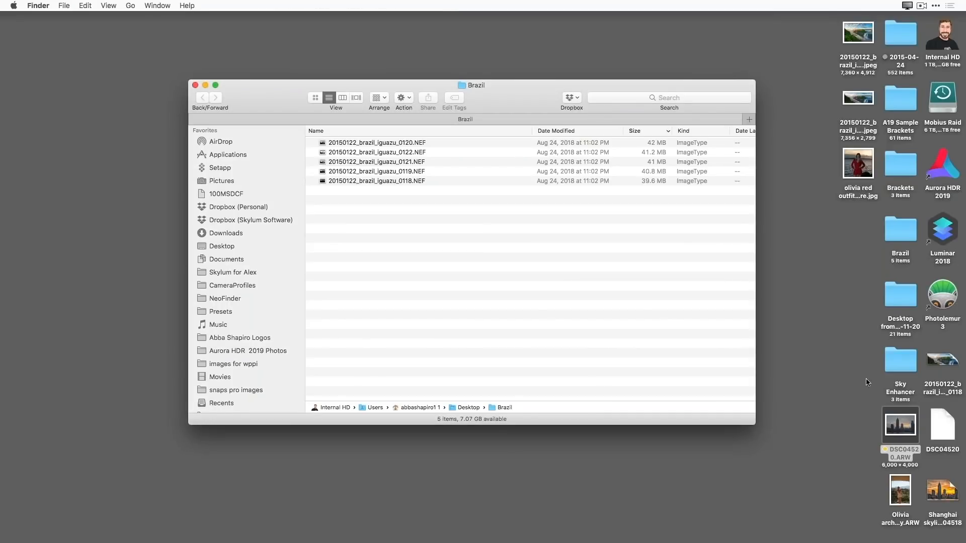
Show the Desktop folder in the file window, hide its sidebar, sort by kind, and enlarge the window to show all files
left_click(844, 375)
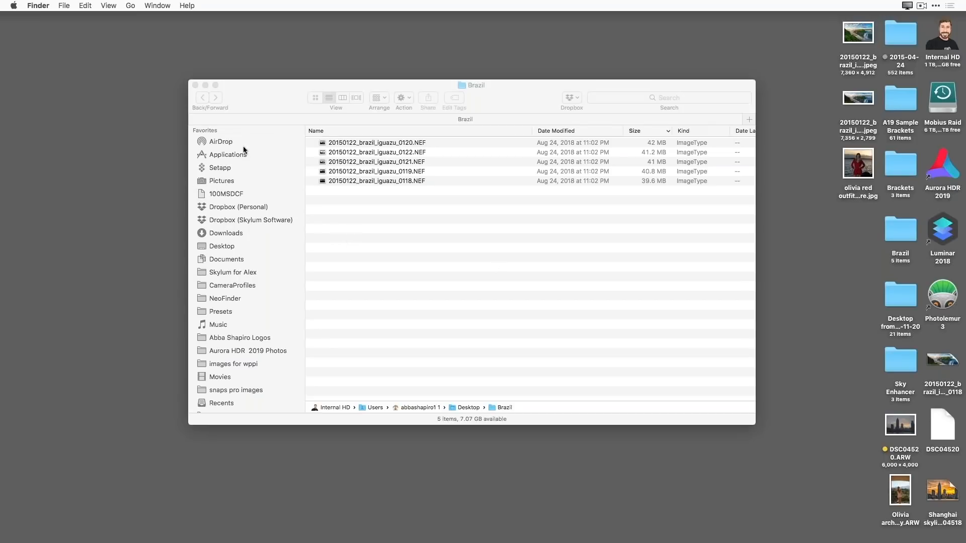
scroll(242, 194, "up", 1)
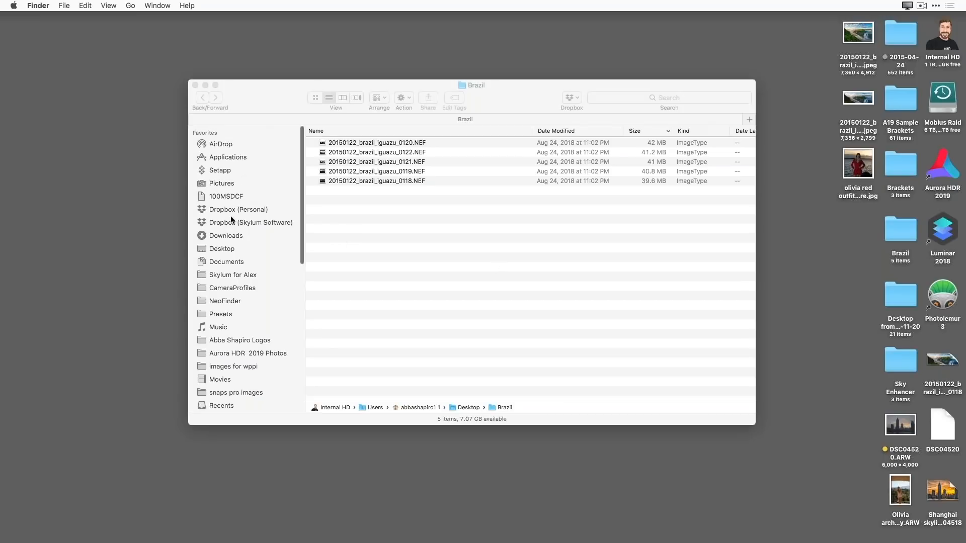
left_click(222, 249)
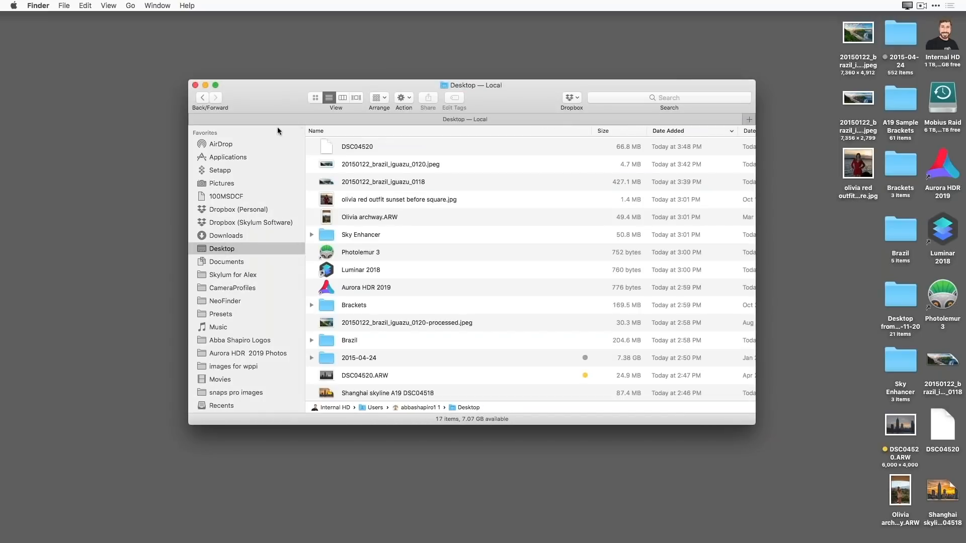
left_click_drag(304, 154, 126, 167)
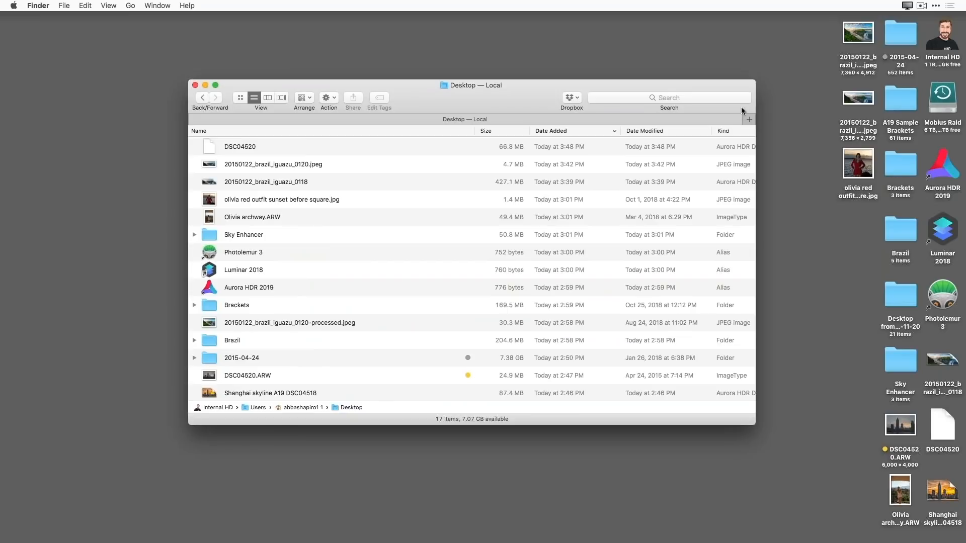
left_click(725, 131)
left_click_drag(756, 415, 832, 475)
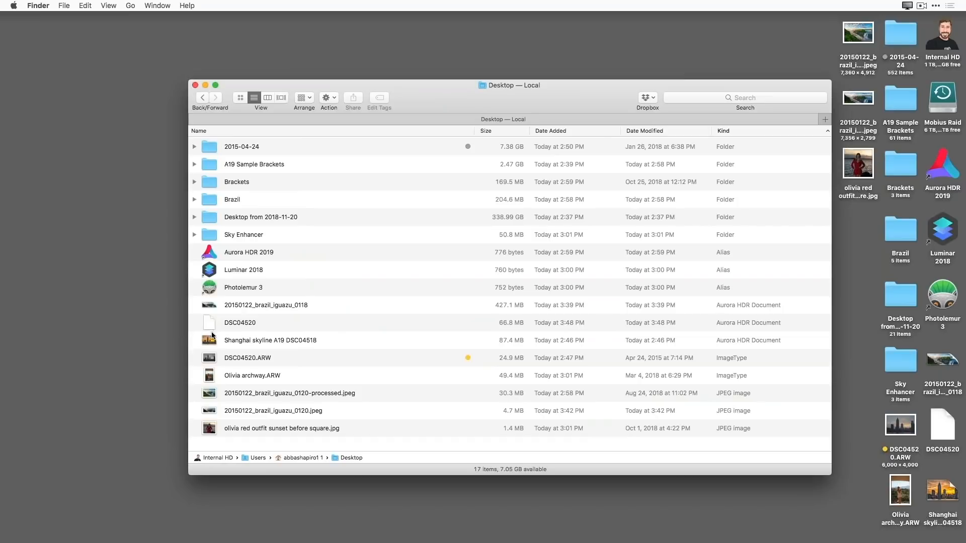
Duplicate the 20150122_brazil_iguazu_0118 document on the Desktop and open the copy in Aurora HDR 2019
left_click(211, 304)
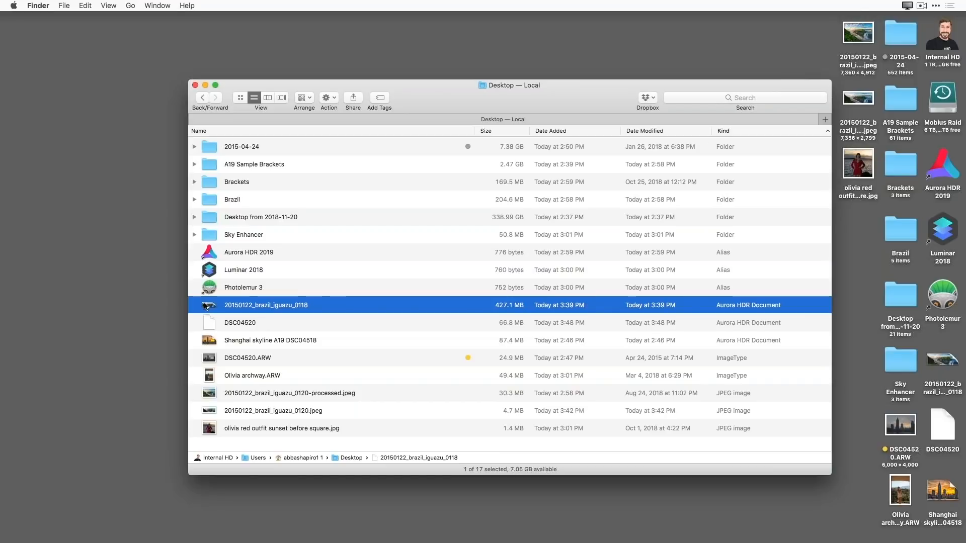
left_click_drag(209, 308, 339, 315)
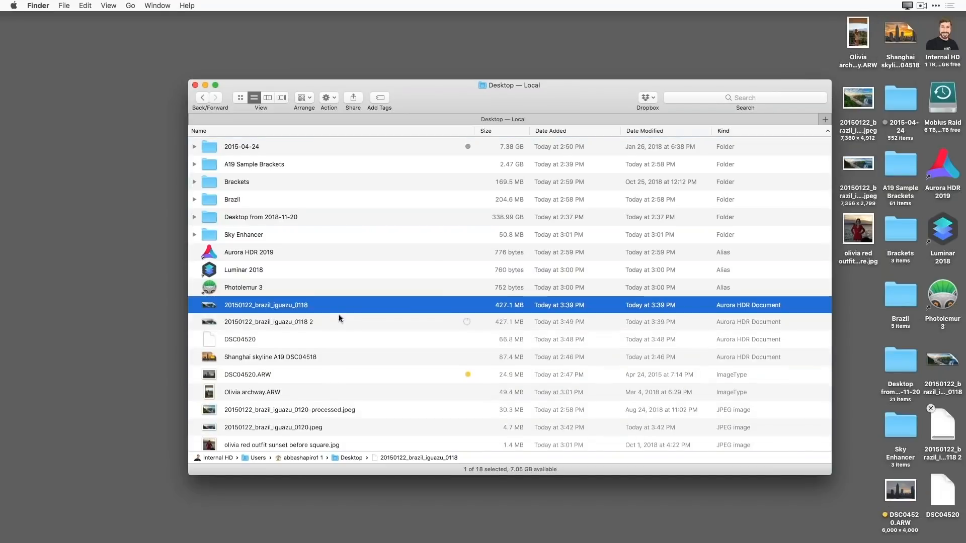
left_click(233, 327)
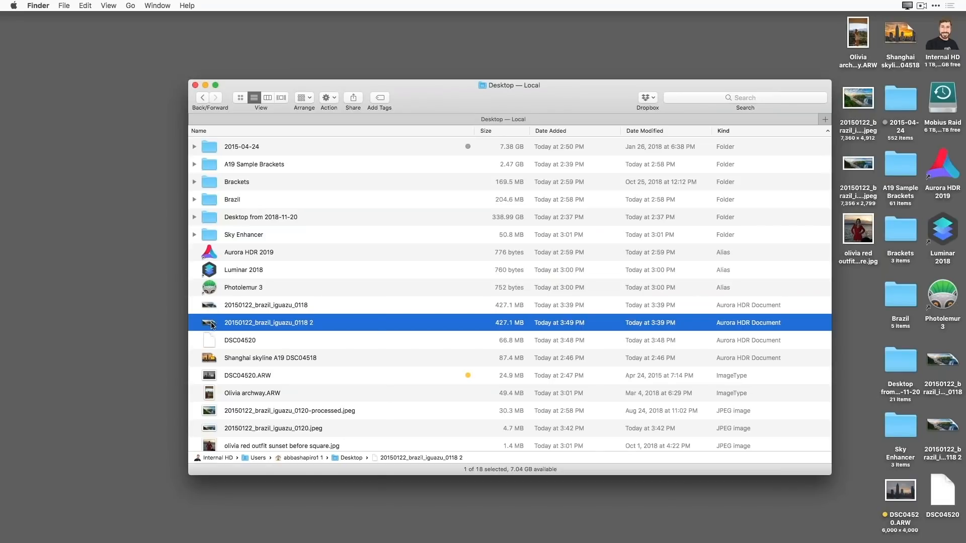
right_click(211, 323)
left_click(225, 318)
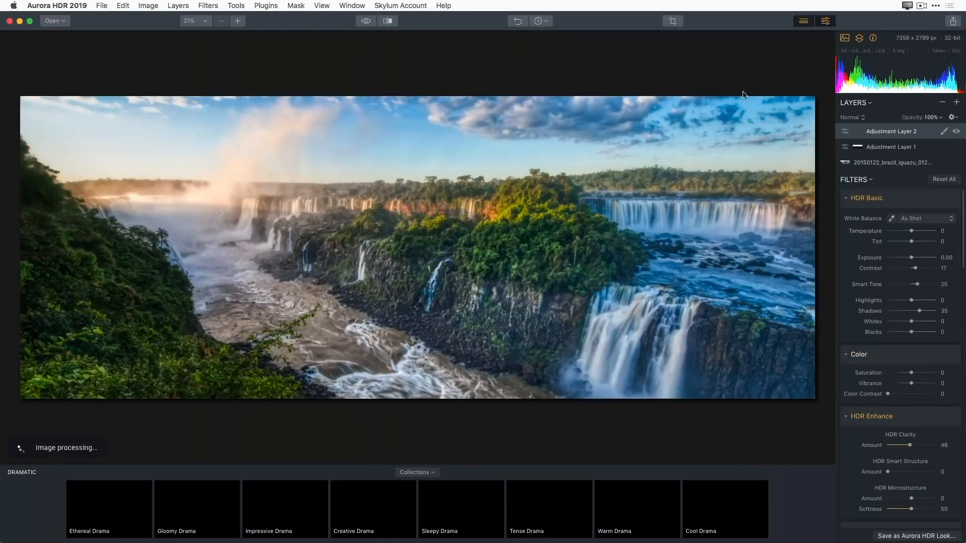
Review the reopened waterfall document's saved edit history and its available export and sharing options
left_click(549, 23)
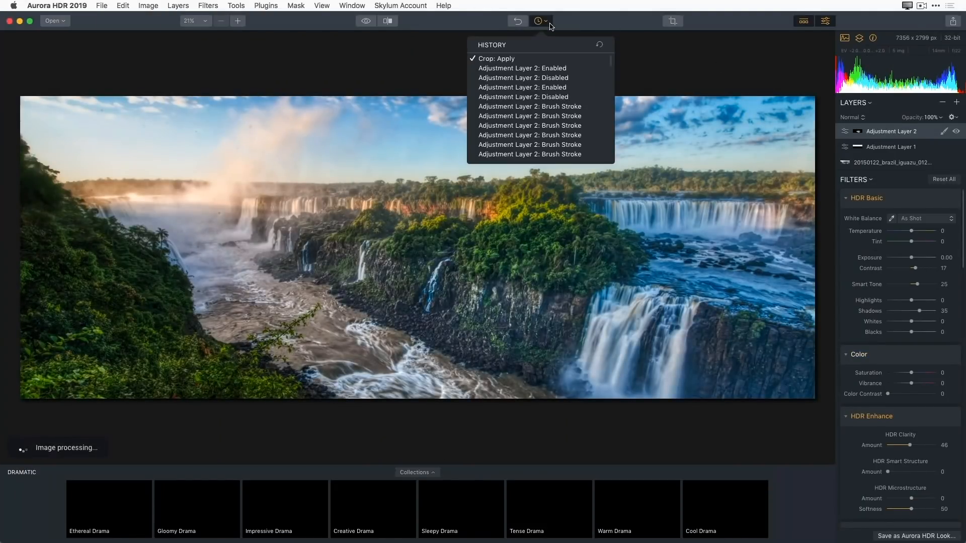
left_click(690, 182)
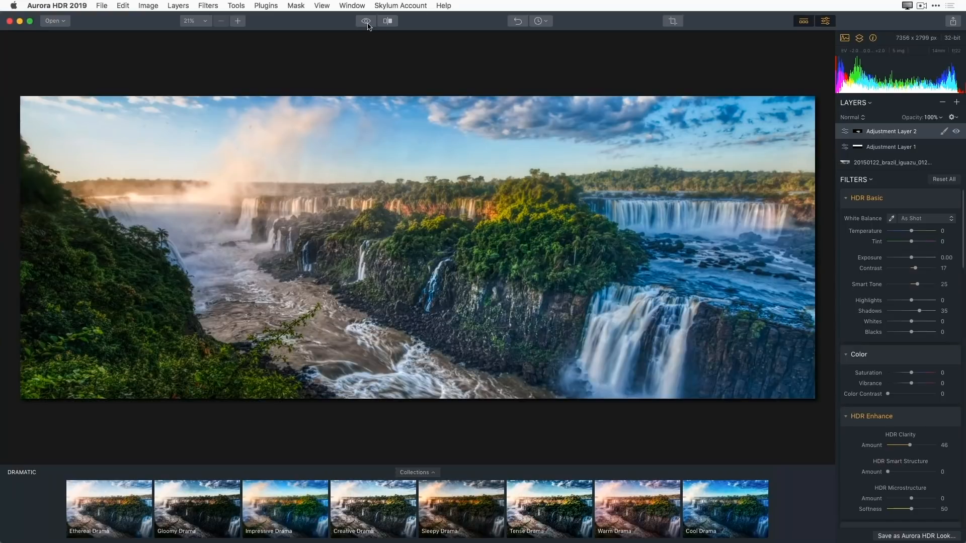
left_click(952, 22)
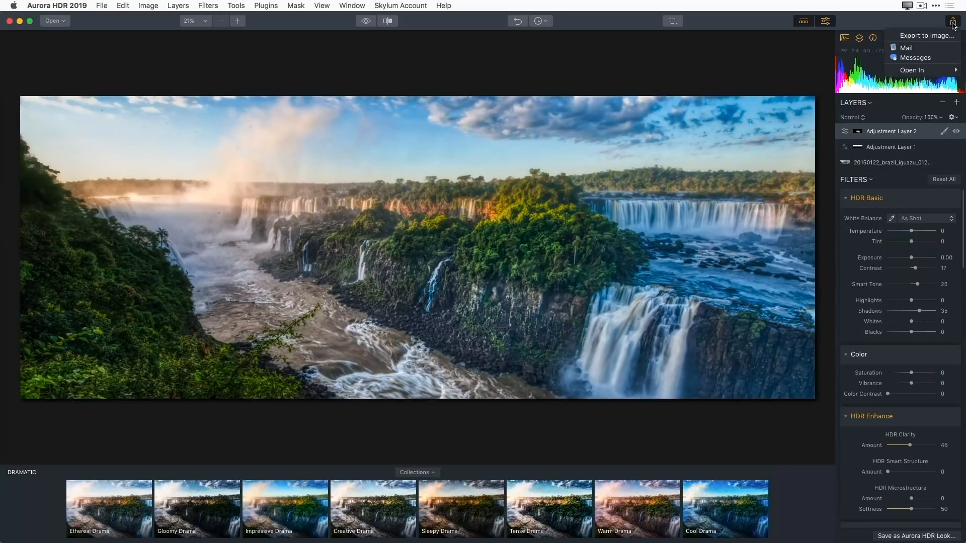
mouse_move(928, 73)
left_click(760, 198)
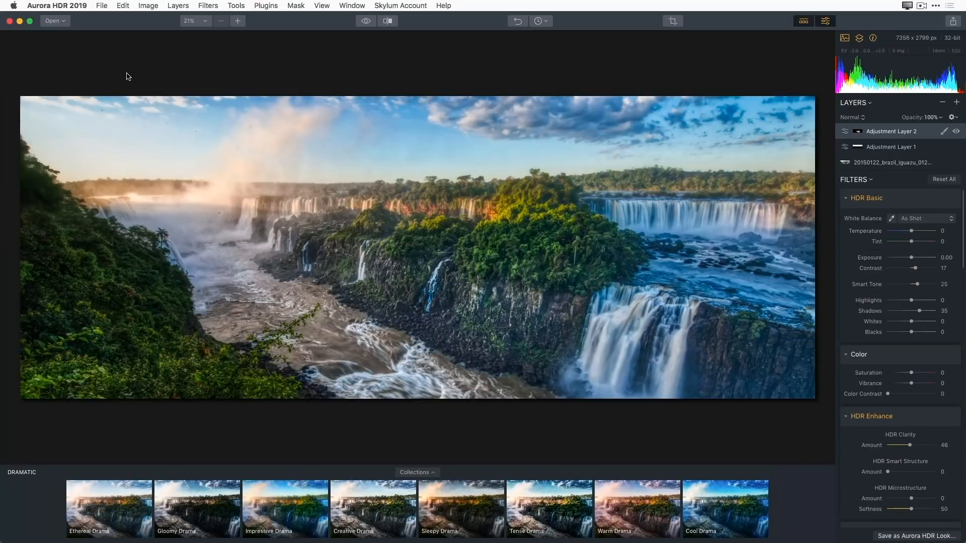
Try Color Contrast at 84 and 39 on Adjustment Layer 2 while inspecting the foliage, then set it to 79
left_click(875, 358)
left_click(898, 361)
left_click_drag(889, 395, 931, 396)
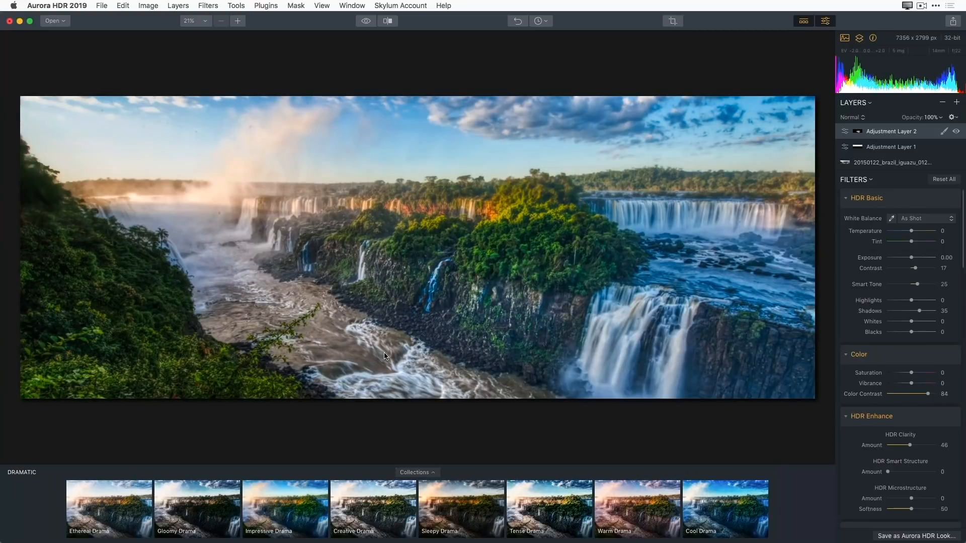
double_click(423, 251)
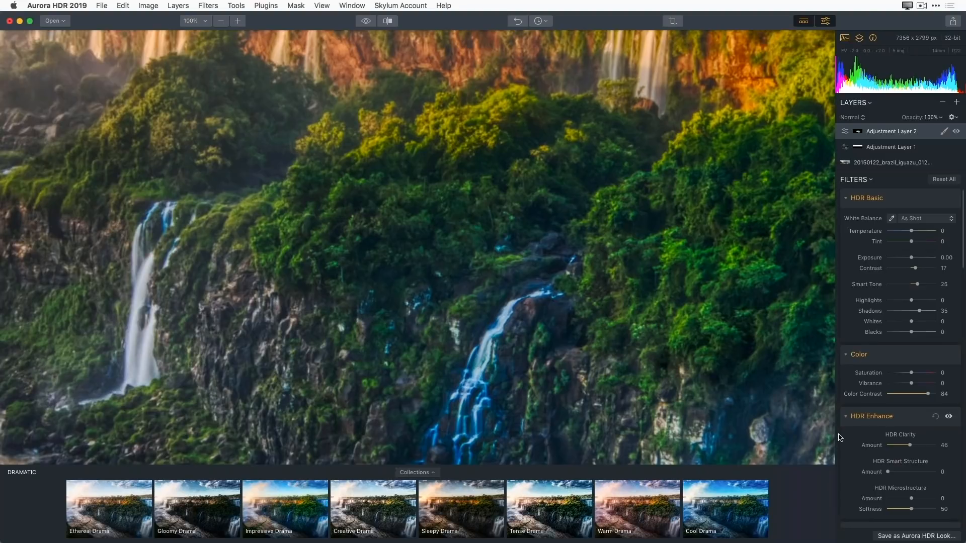
left_click(907, 394)
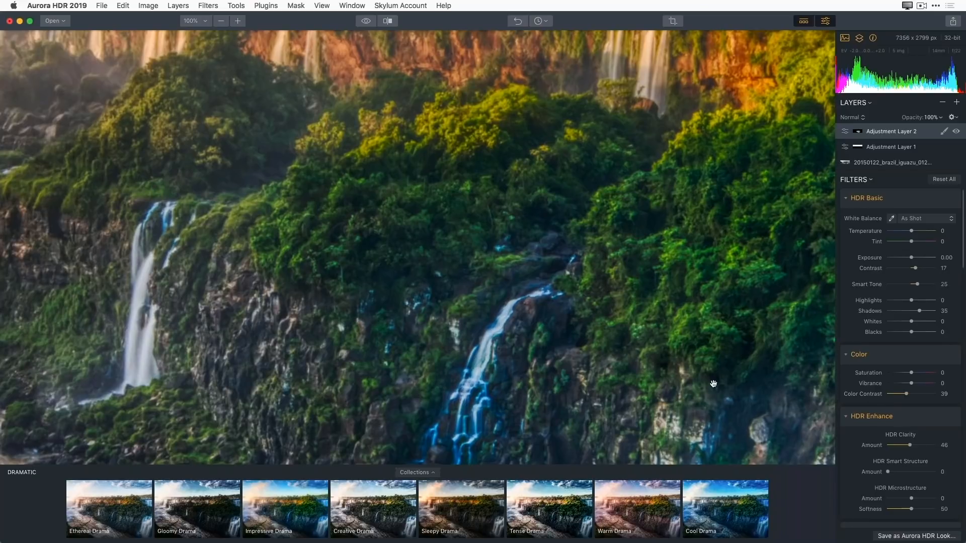
key("super+minus")
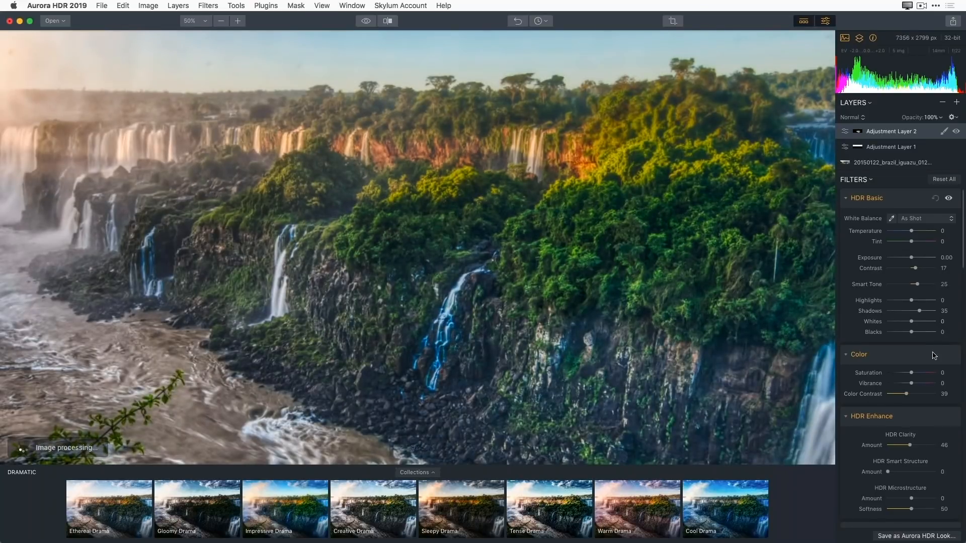
left_click_drag(920, 394, 925, 395)
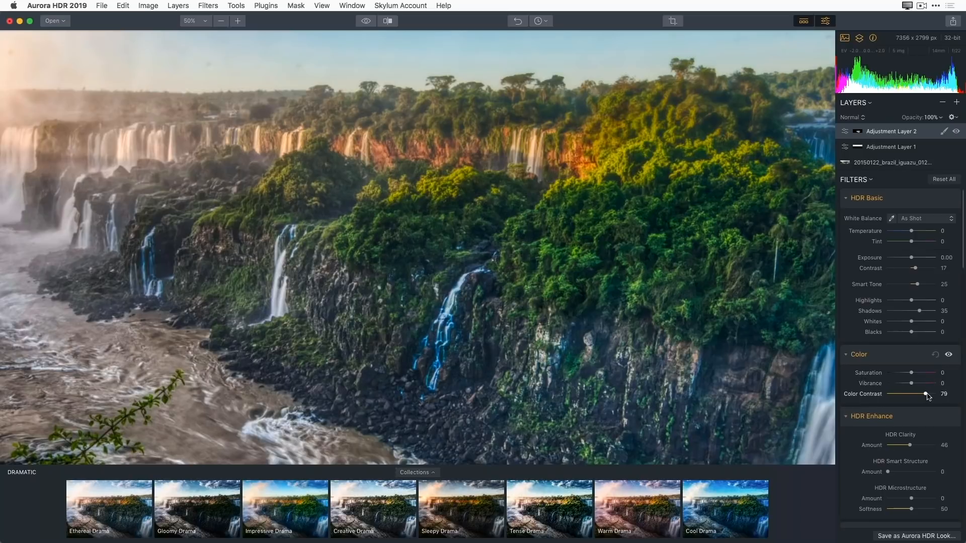
Compare the waterfall photo with and without the Color filter on Adjustment Layer 2
left_click(949, 355)
left_click(949, 355)
left_click(949, 355)
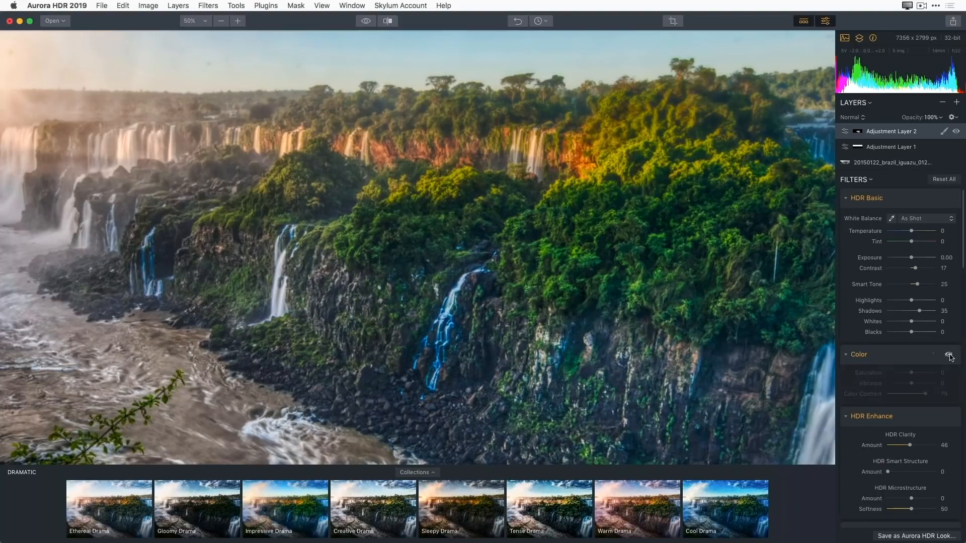
left_click(950, 355)
left_click(949, 356)
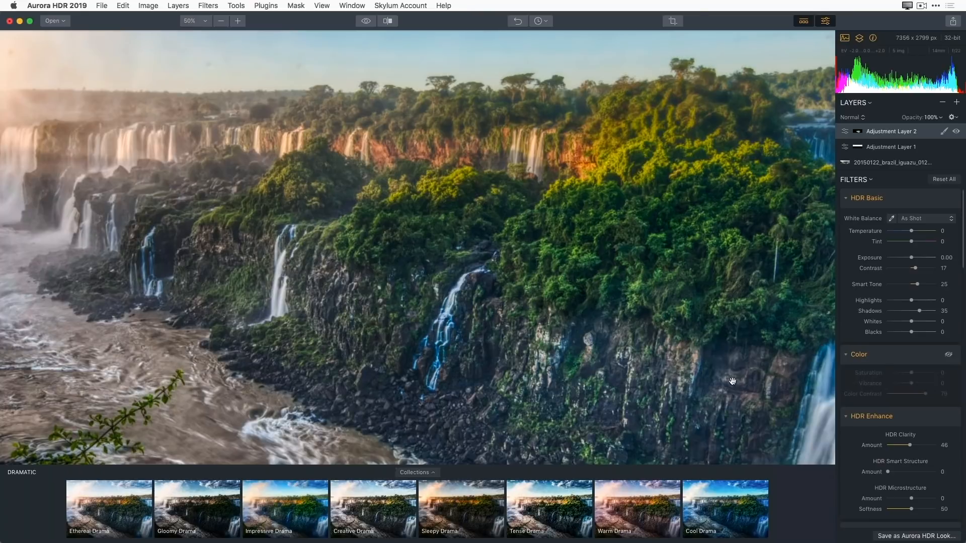
left_click(950, 356)
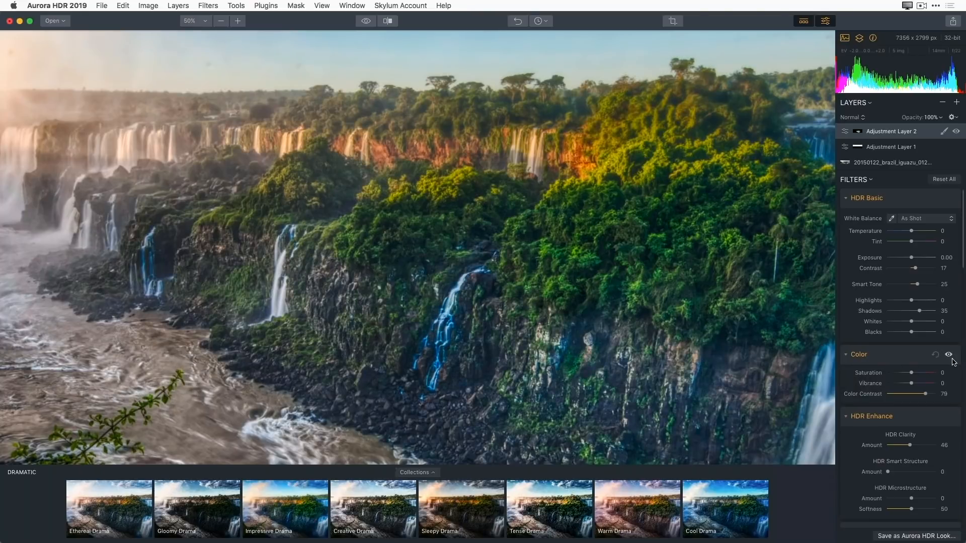
left_click(949, 355)
left_click(949, 355)
left_click(949, 355)
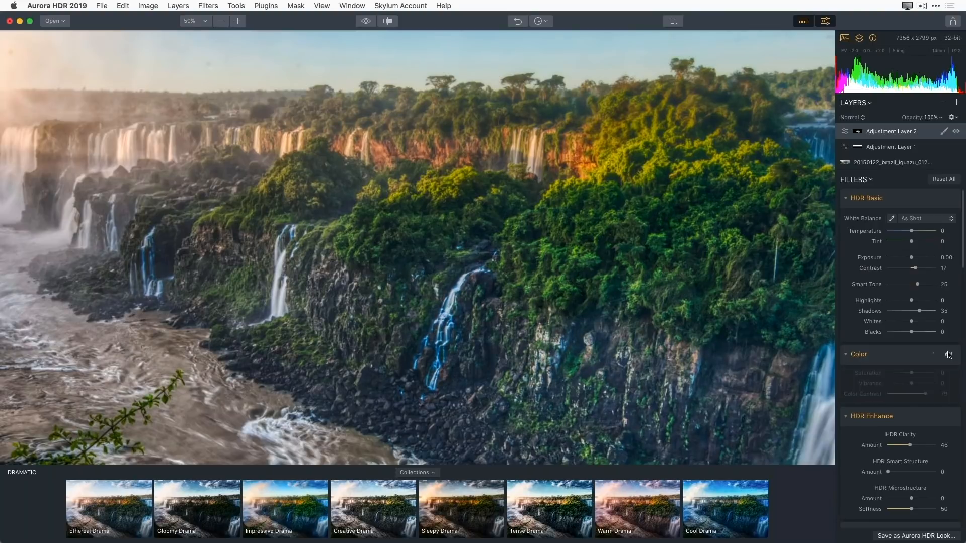
Re-enable the Color filter, lower its Color Contrast to 23, and fit the whole photo in view
left_click(924, 395)
left_click(948, 355)
left_click(948, 355)
left_click_drag(925, 395, 899, 396)
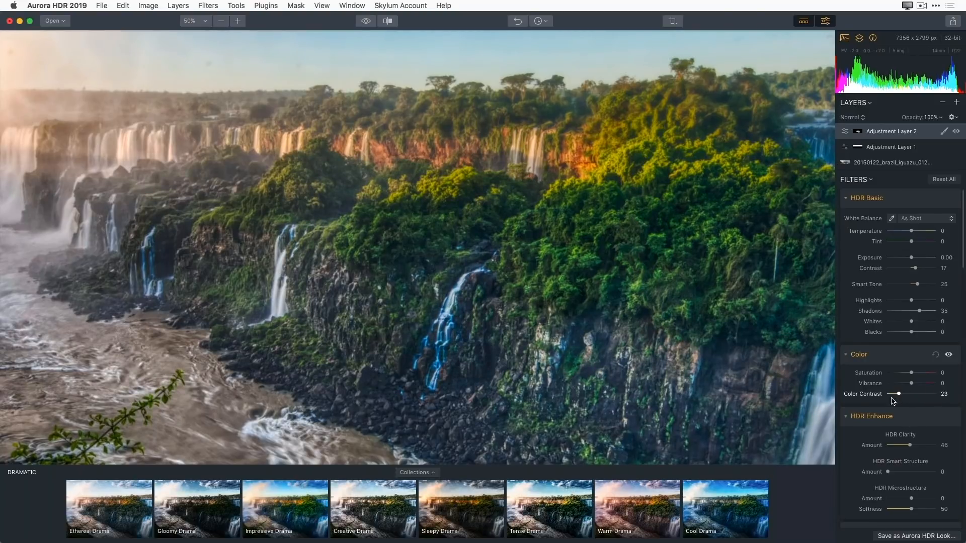
key("super+0")
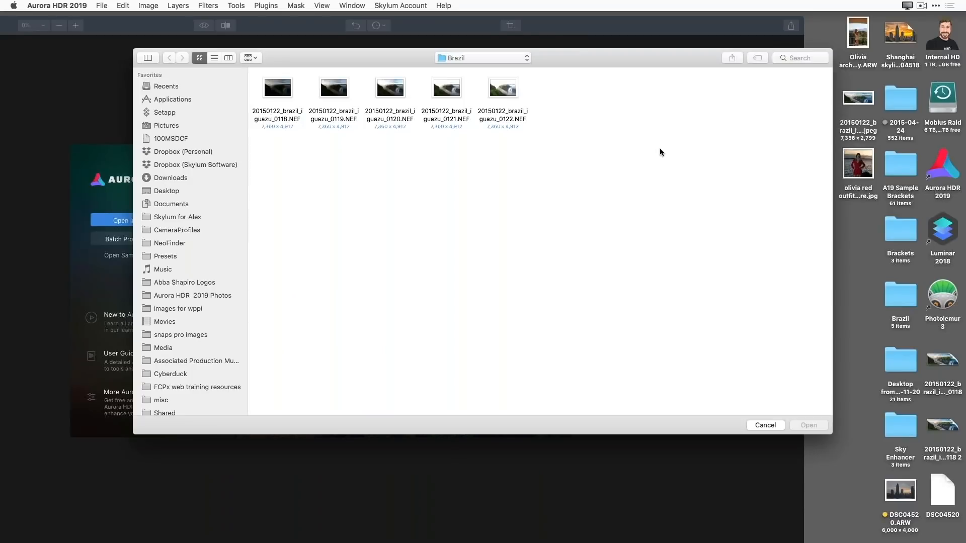
Load the five Brazil NEF brackets, remove the EV +2.0 exposure from the set, and cancel the HDR creation
left_click_drag(660, 149, 235, 59)
left_click(808, 426)
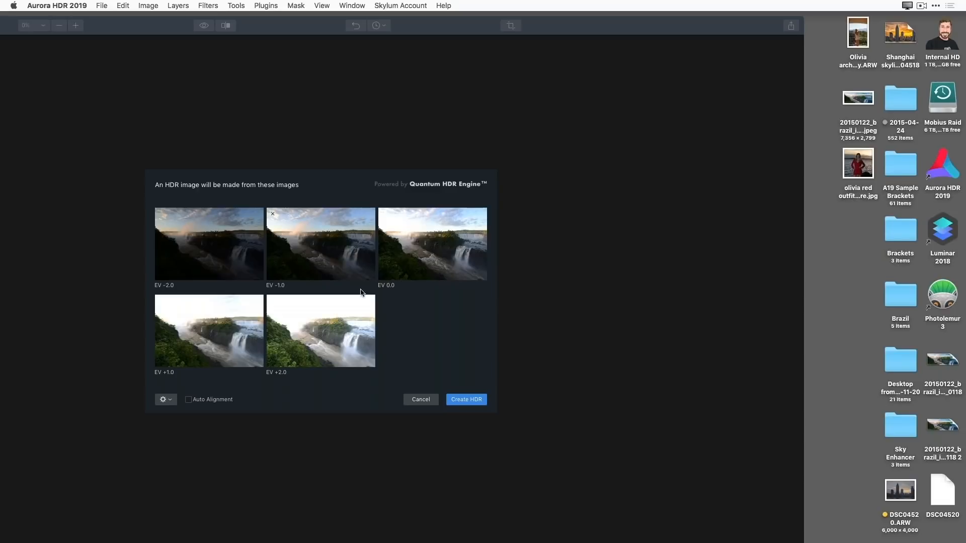
left_click(273, 301)
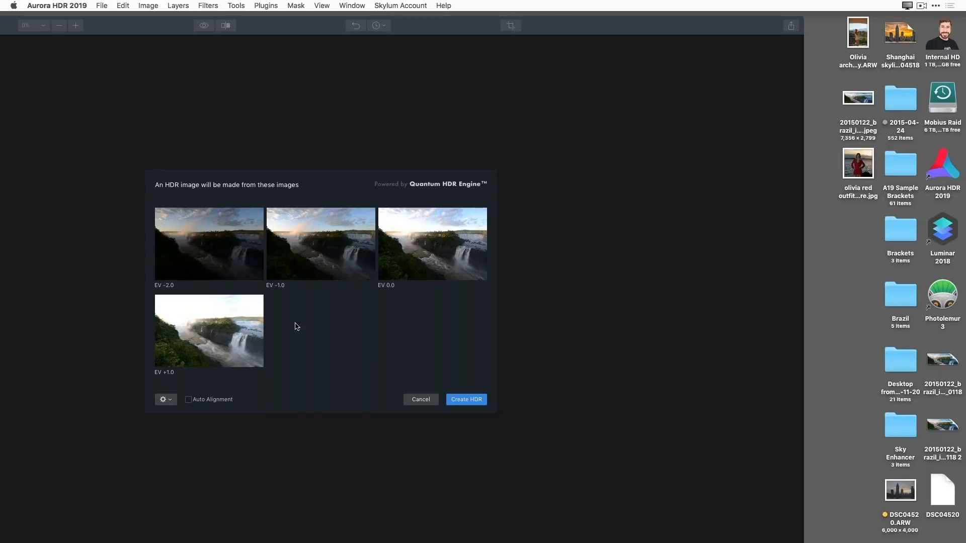
left_click(431, 400)
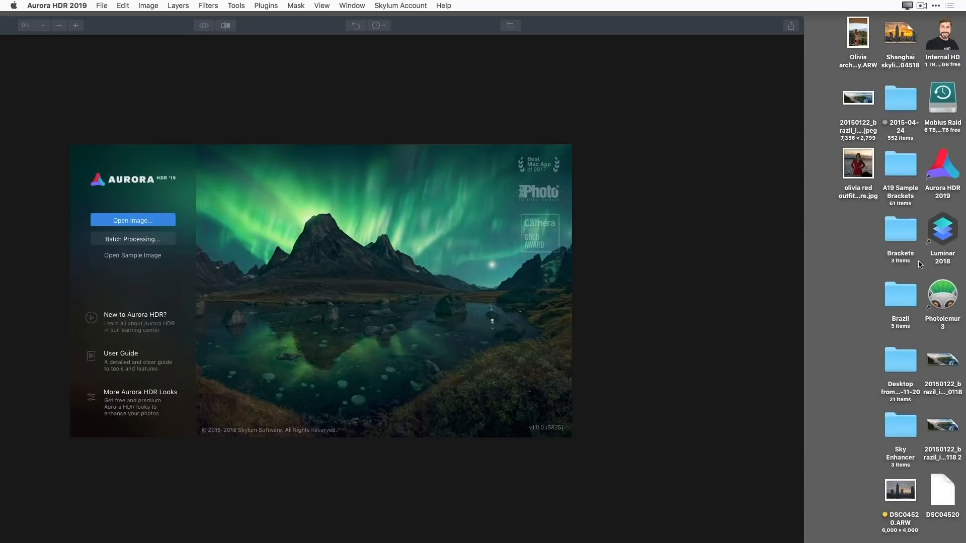
Start batch processing and load the Desktop's Brackets folder into the batch as HDR brackets with subfolders included
left_click(900, 237)
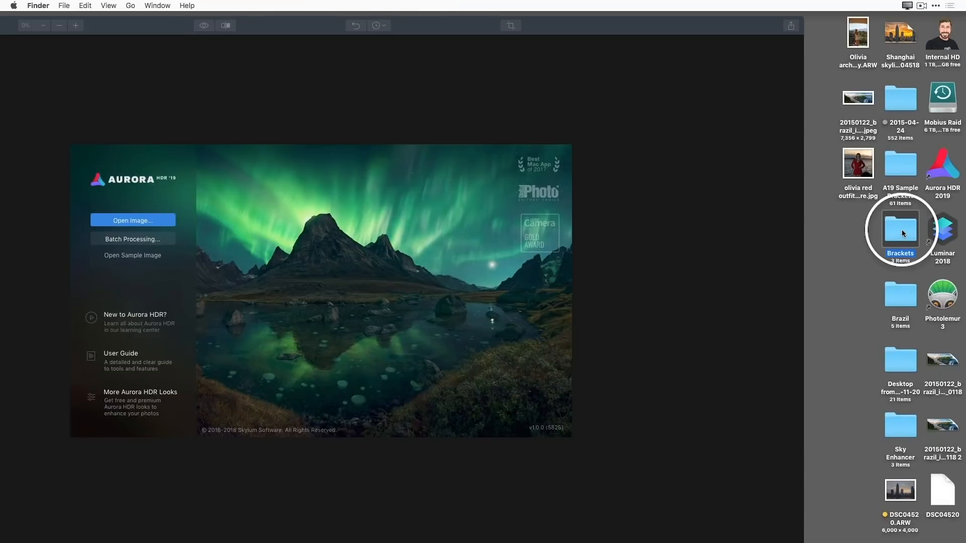
left_click(110, 241)
left_click(111, 241)
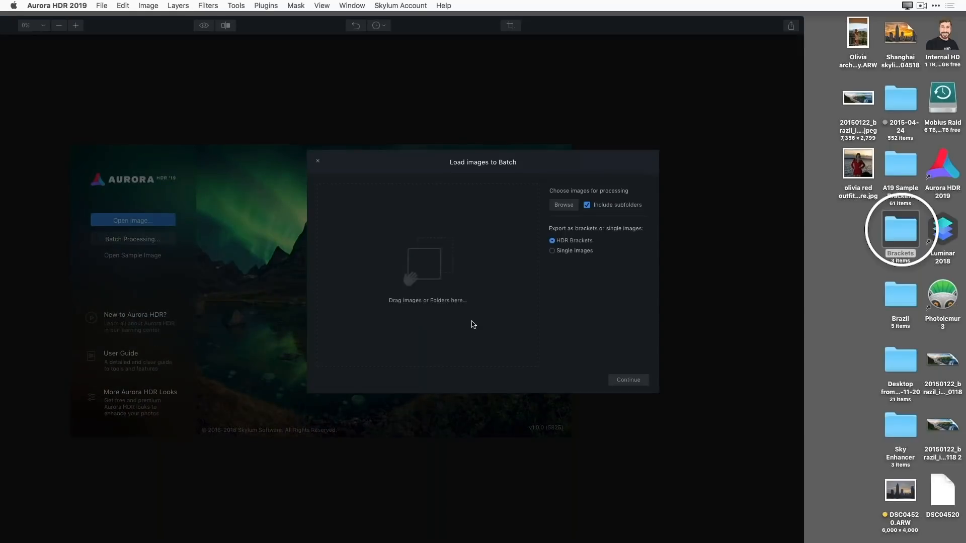
left_click_drag(903, 241, 437, 285)
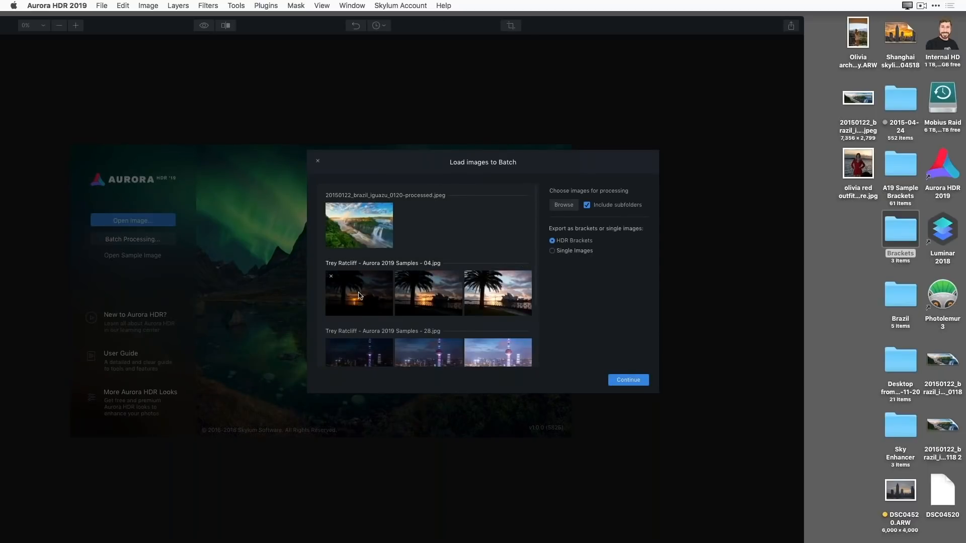
Review the batch's bracket groups and remove the brightest exposure from the palm-tree sunset group
scroll(486, 342, "down", 3)
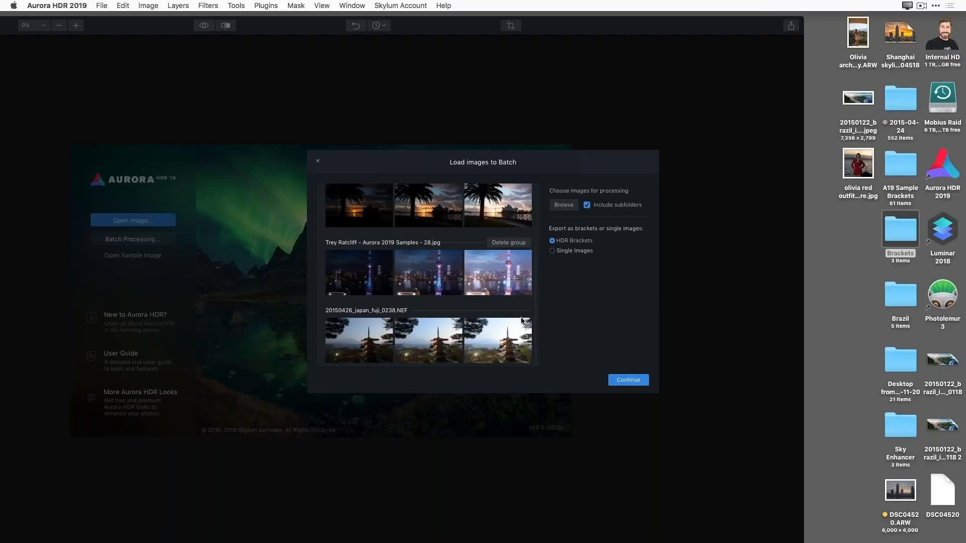
scroll(471, 341, "up", 3)
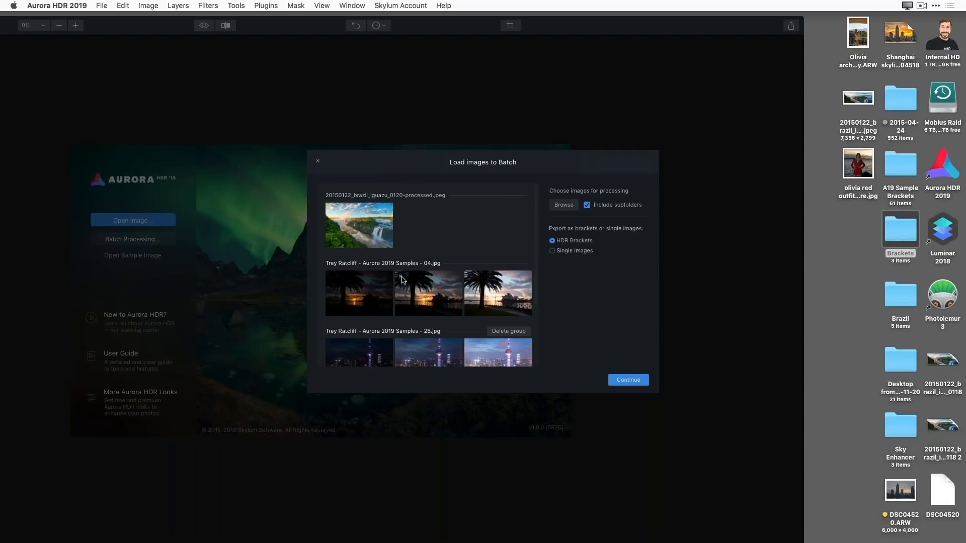
left_click(469, 277)
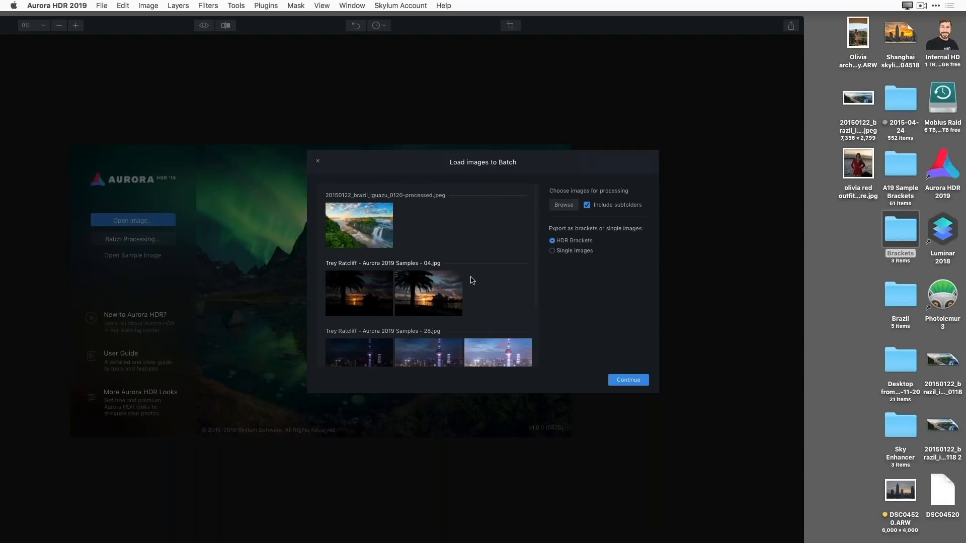
scroll(500, 315, "down", 3)
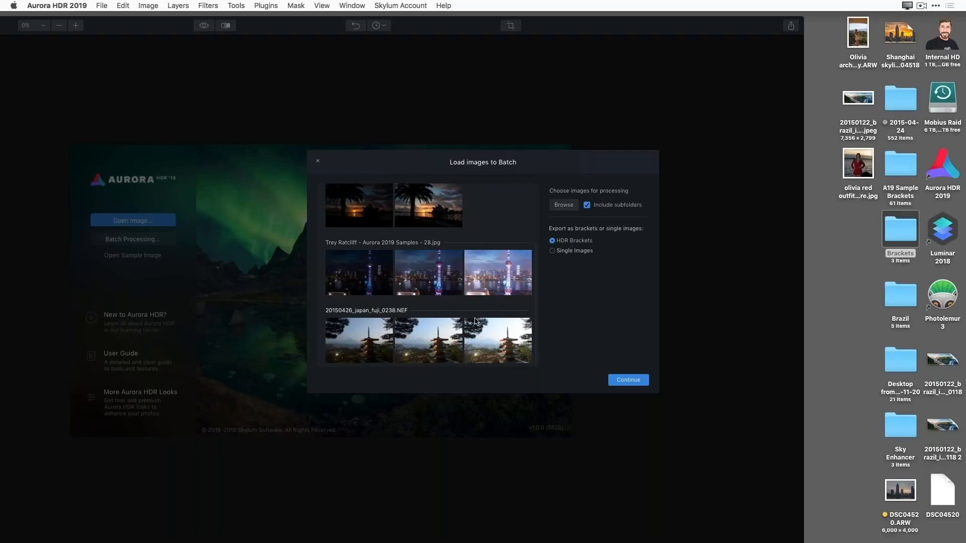
scroll(488, 304, "up", 3)
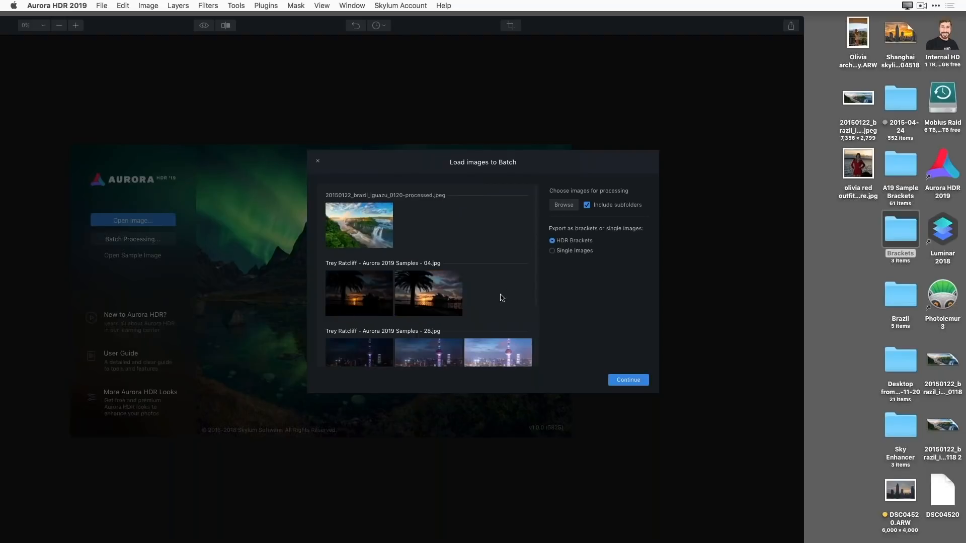
Switch the batch to single images and choose the Landscape looks collection in the batch settings
left_click(552, 251)
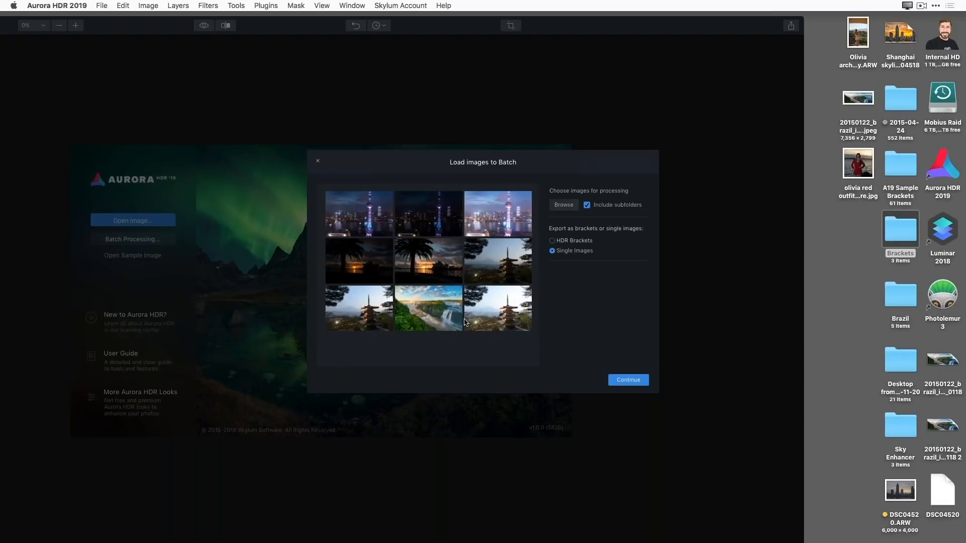
left_click(626, 385)
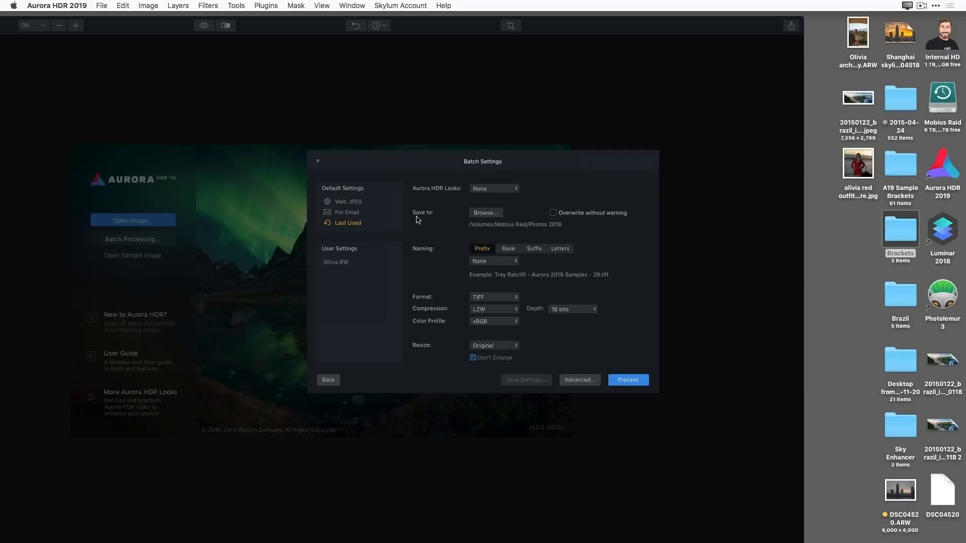
left_click(508, 193)
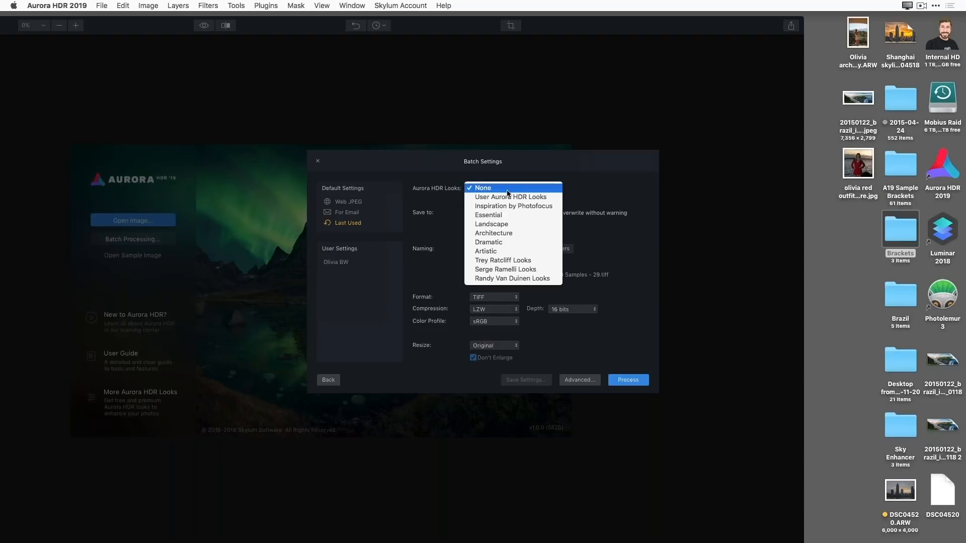
left_click(505, 225)
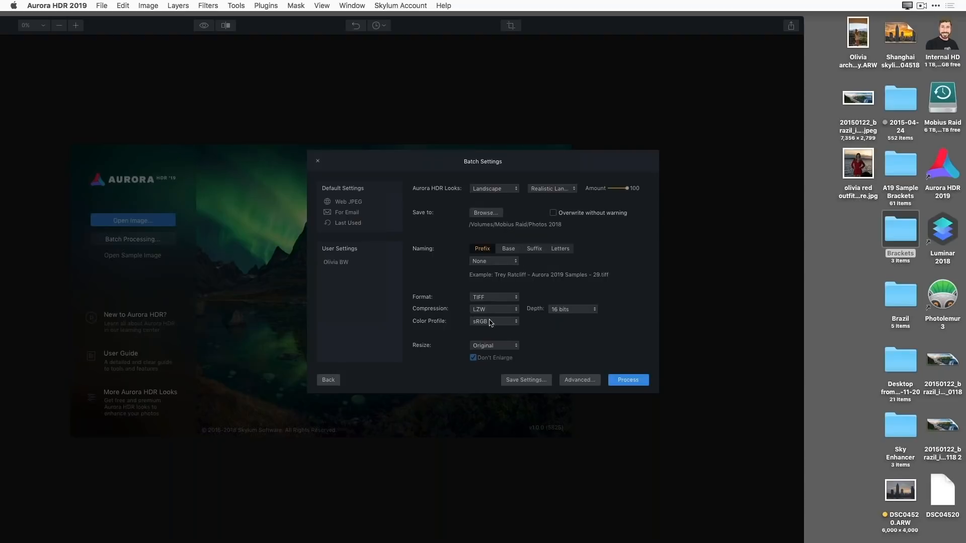
Review the batch's export formats and advanced HDR settings, and close the batch setup without processing
left_click(510, 299)
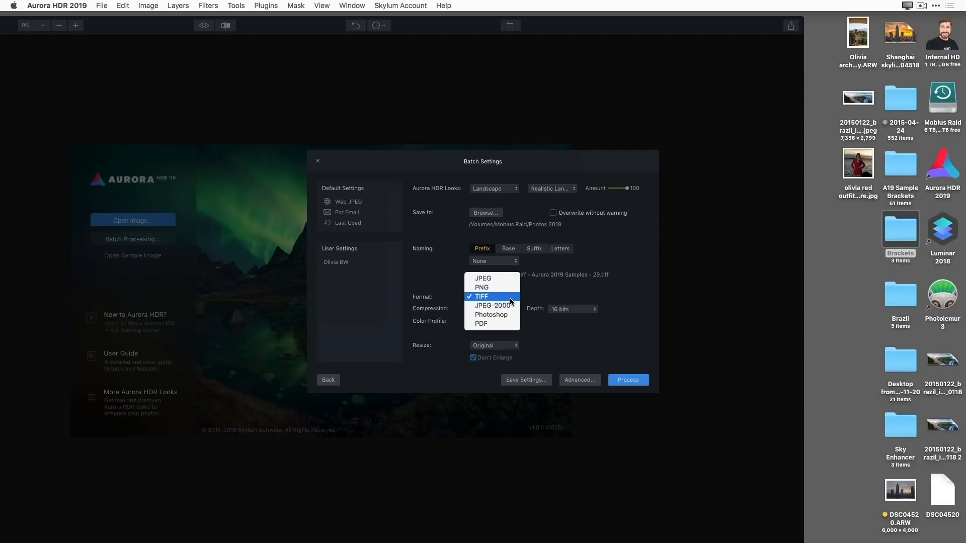
left_click(568, 340)
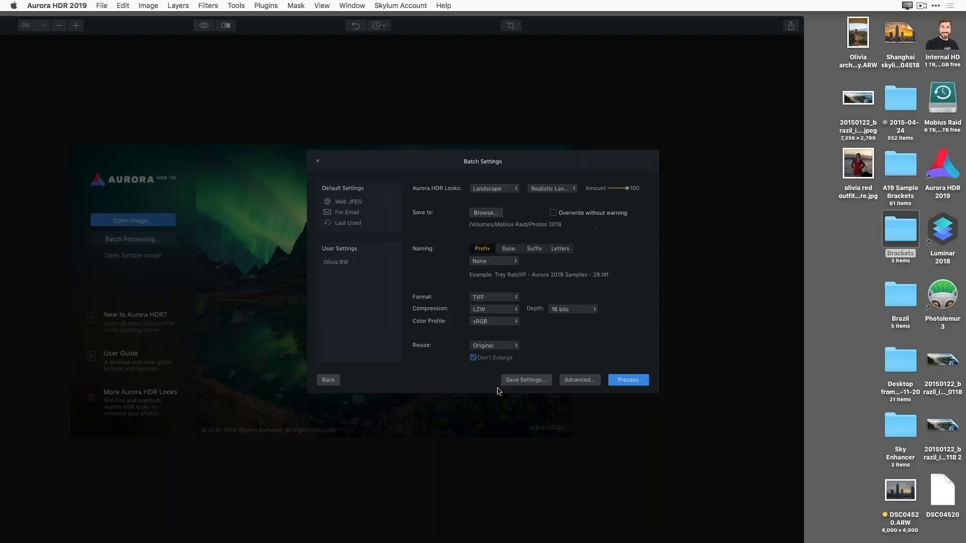
left_click(566, 384)
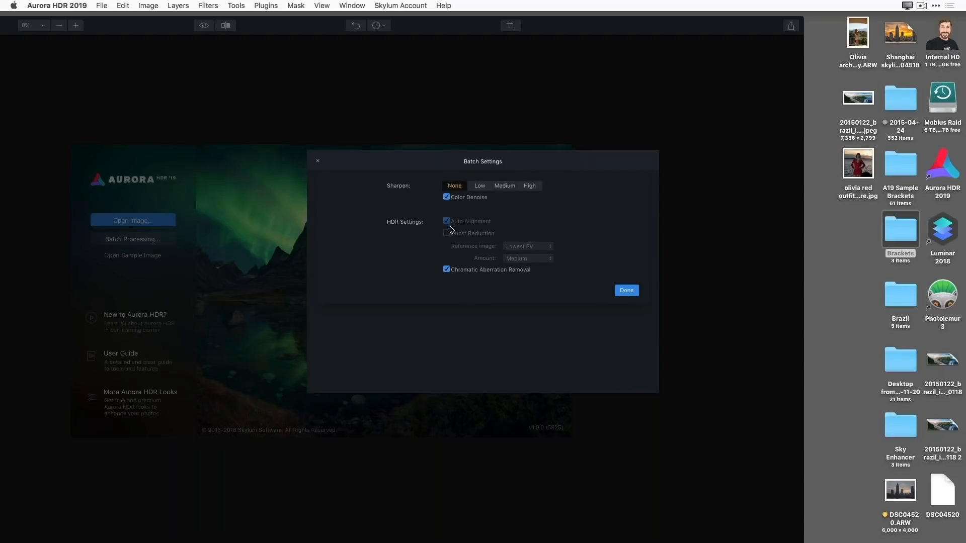
left_click(629, 292)
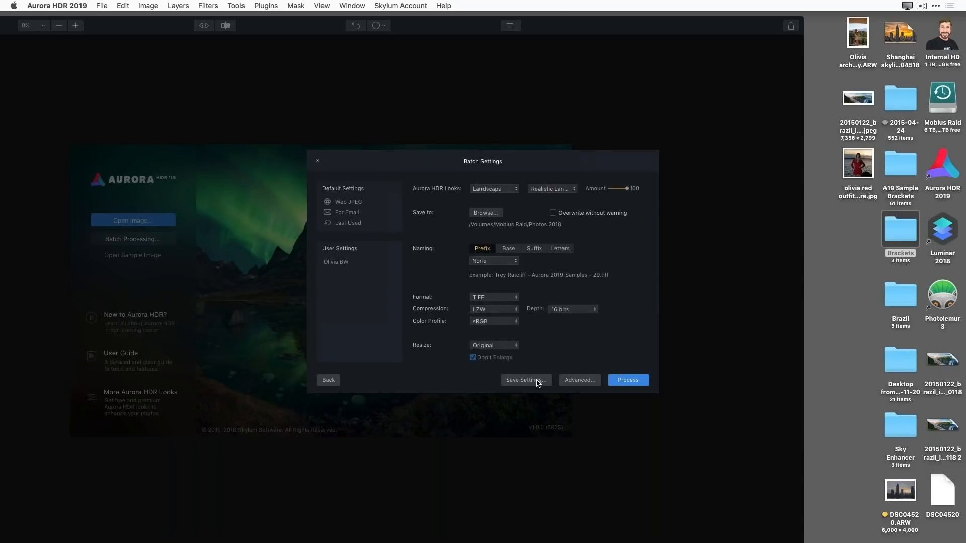
left_click(318, 163)
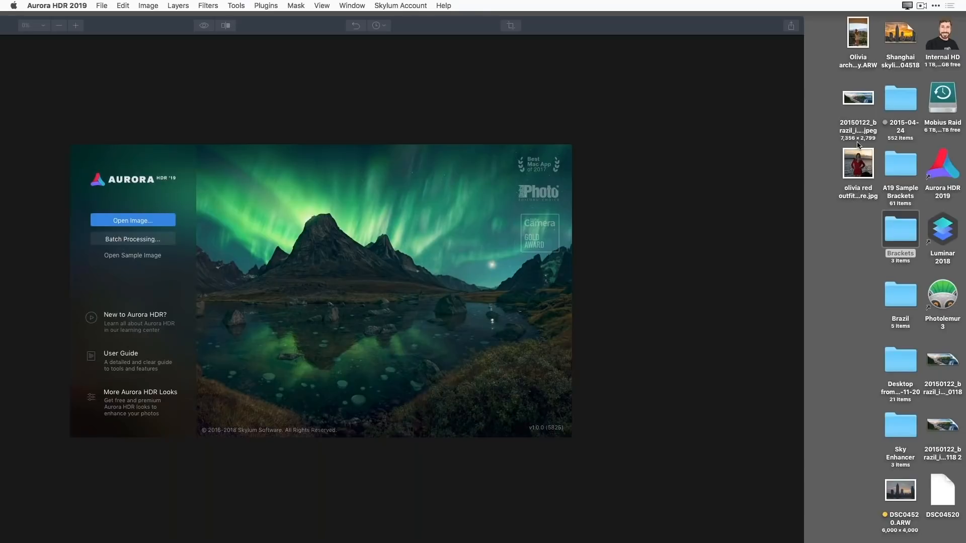
Preview the Desktop's red outfit sunset portrait JPEG and create a single-image HDR from it
left_click(865, 162)
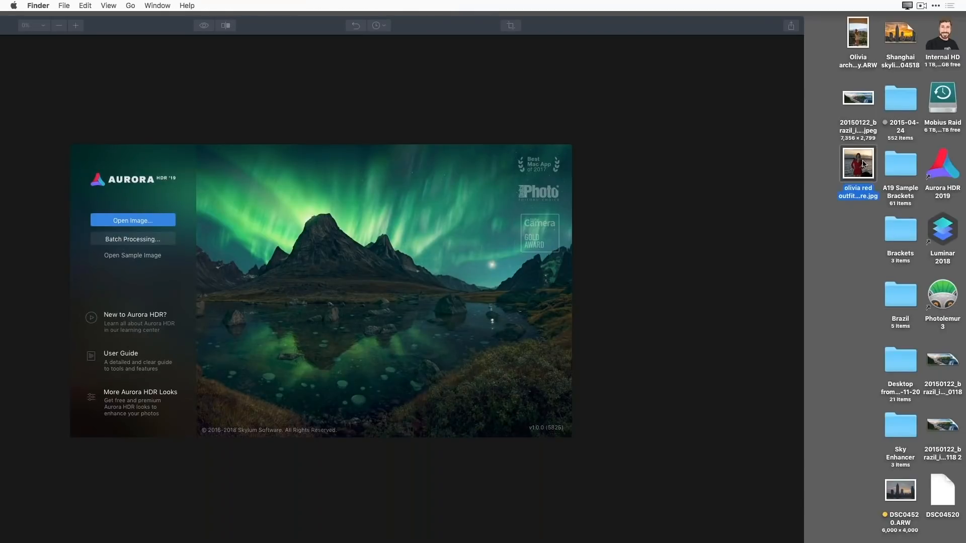
key("space")
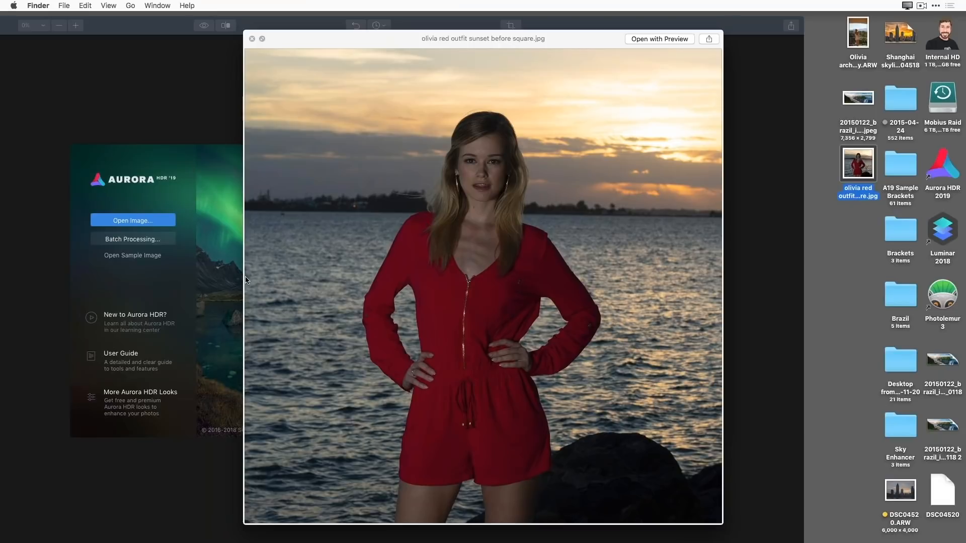
key("space")
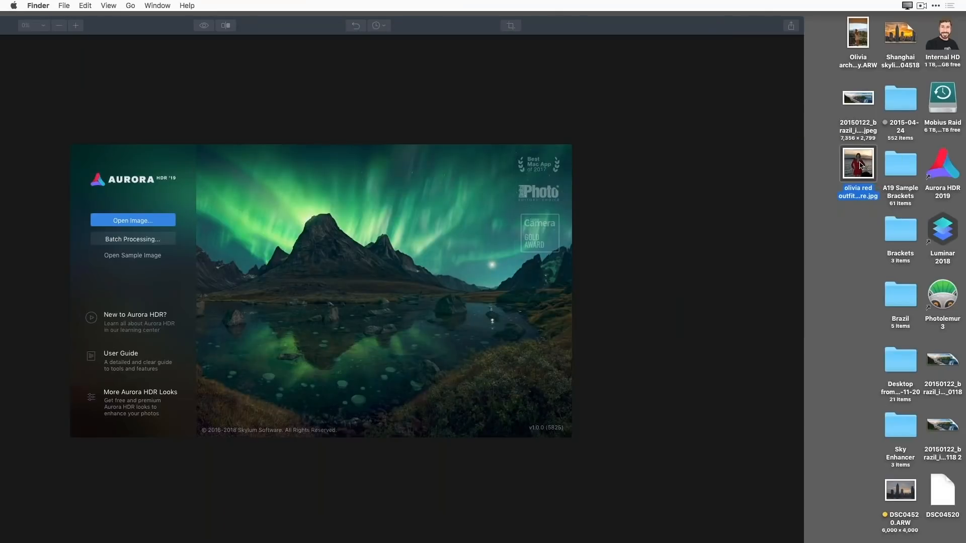
left_click_drag(861, 165, 338, 271)
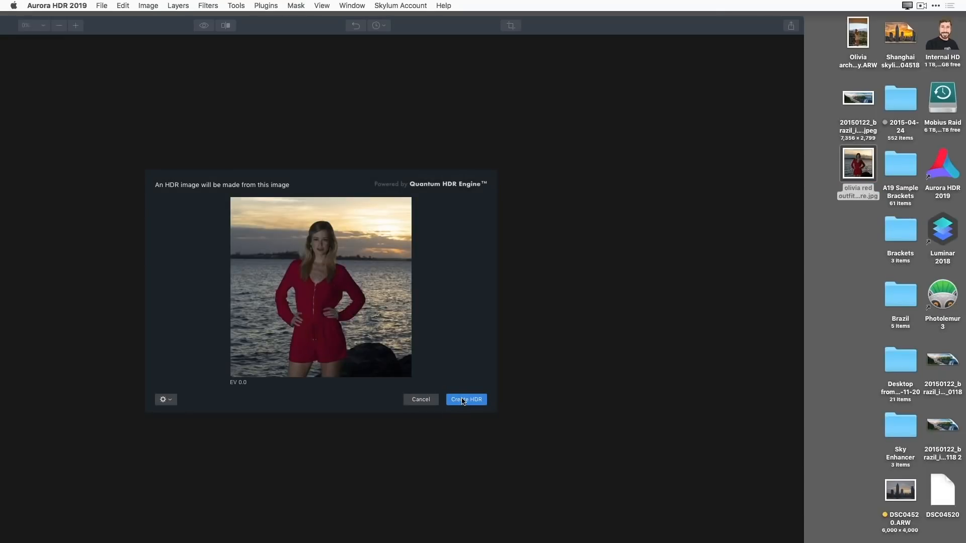
left_click(463, 400)
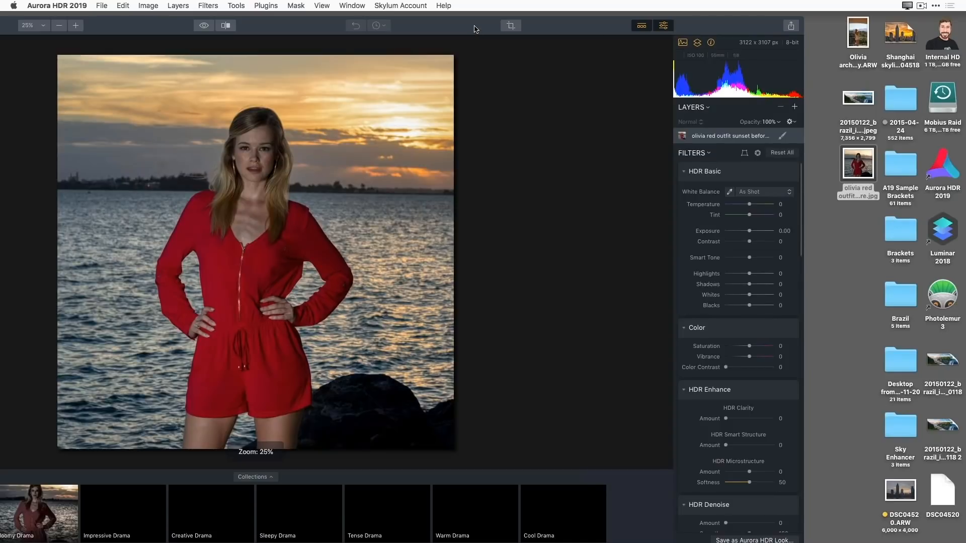
Compare the whole portrait with its original and set Exposure to 0.88, Saturation to -13 and Vibrance to 20
left_click_drag(474, 29, 636, 3)
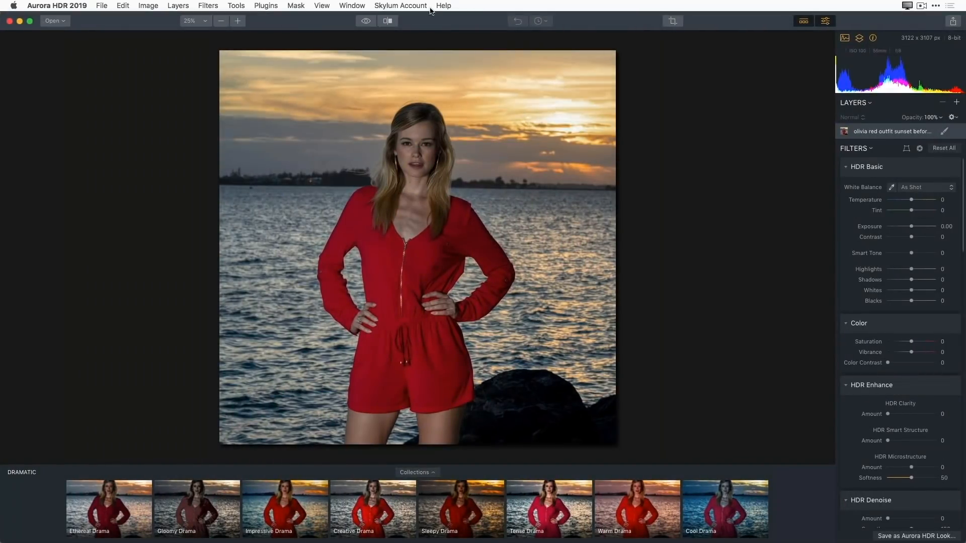
left_click(366, 21)
left_click(366, 20)
left_click(916, 228)
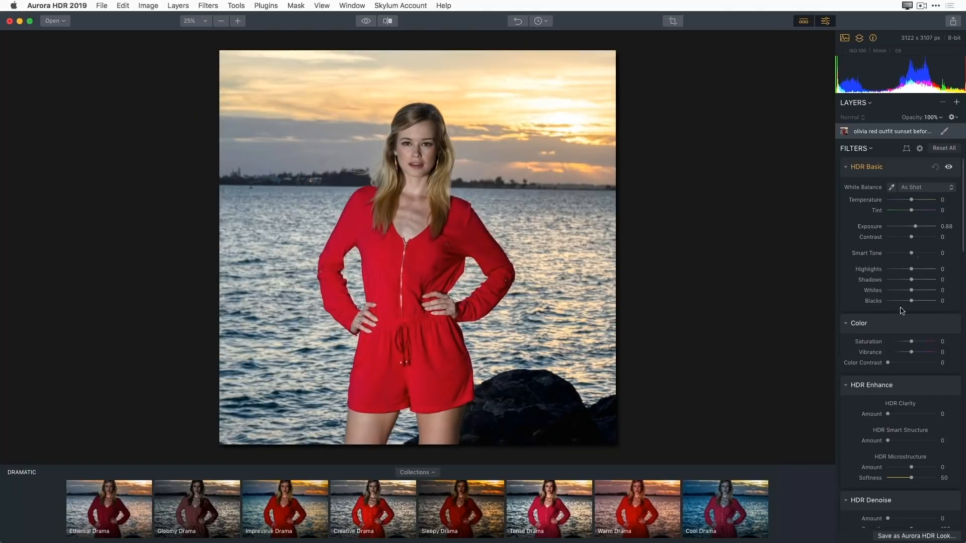
left_click_drag(913, 353, 908, 342)
Lower the Red saturation to -27 in the HSL filter to tone down the outfit
scroll(888, 462, "down", 20)
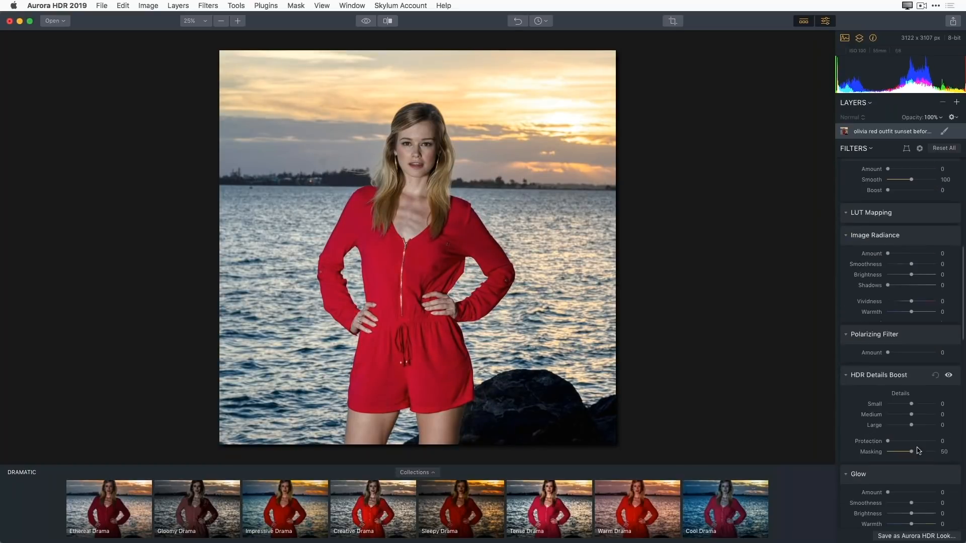
scroll(919, 477, "down", 5)
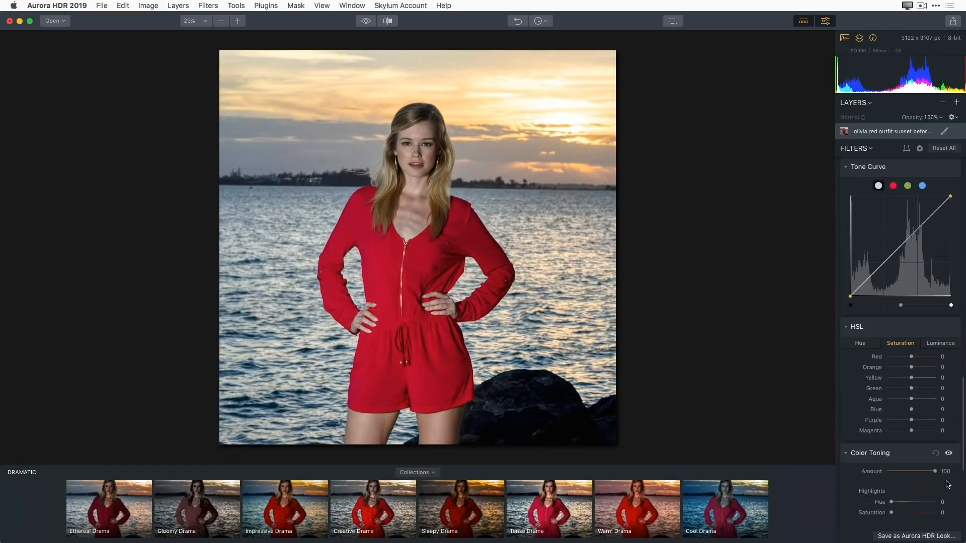
scroll(962, 481, "down", 2)
scroll(962, 481, "down", 5)
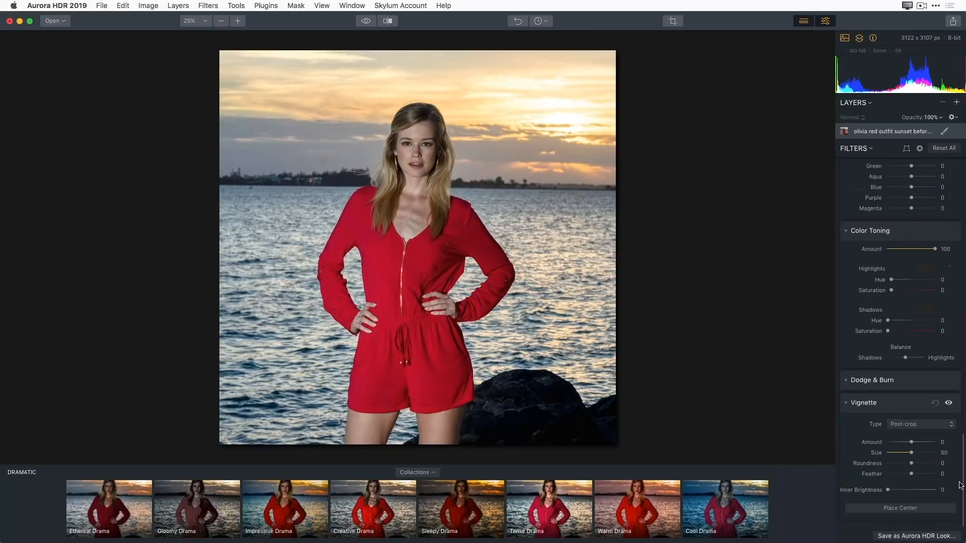
scroll(893, 272, "up", 5)
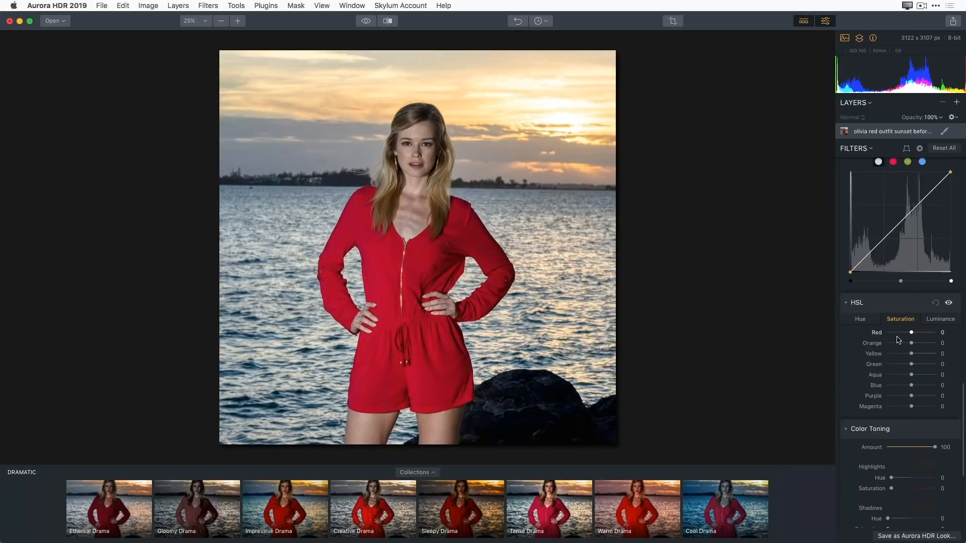
left_click(904, 335)
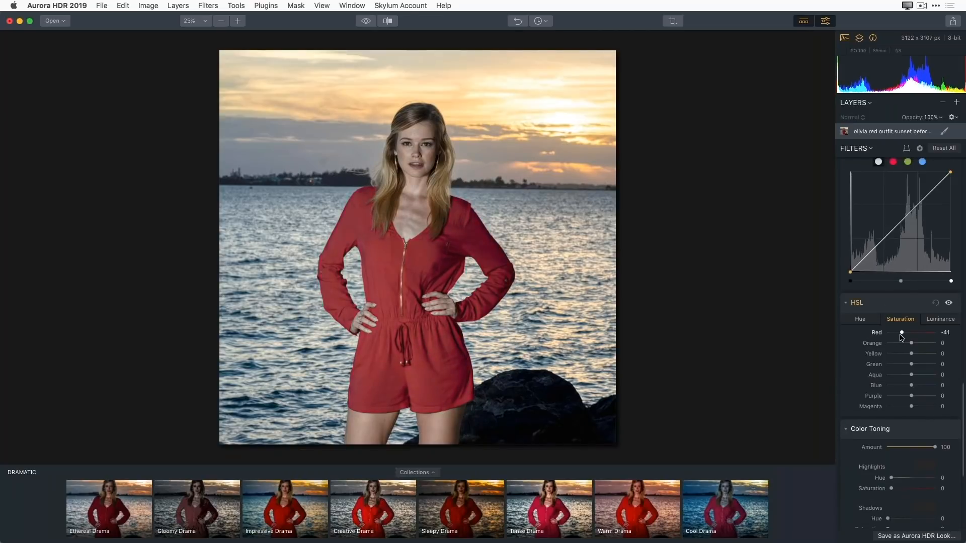
Add a vignette with Amount -40, Roundness -30 and Feather -31
scroll(940, 491, "down", 4)
left_click(865, 437)
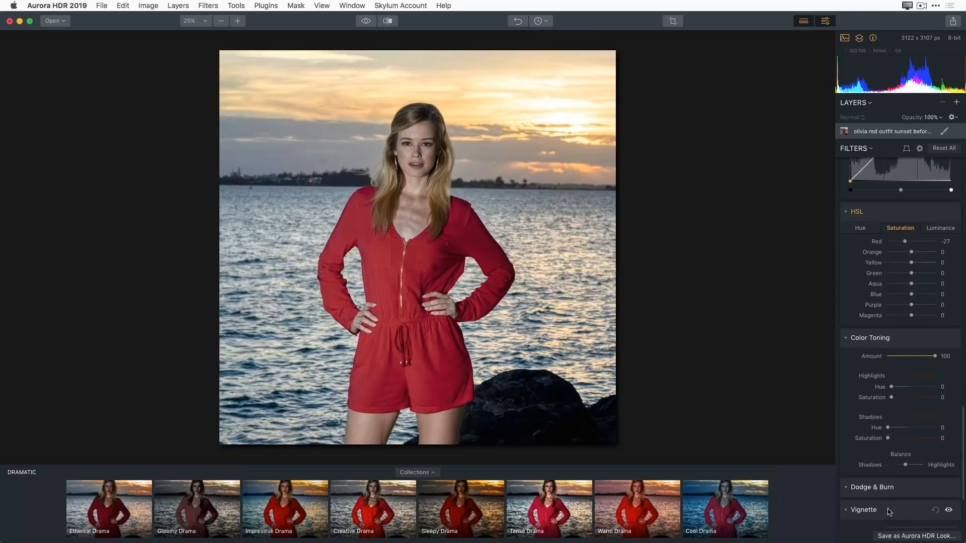
left_click(886, 510)
left_click_drag(911, 442, 901, 443)
left_click(905, 464)
left_click_drag(906, 474, 905, 475)
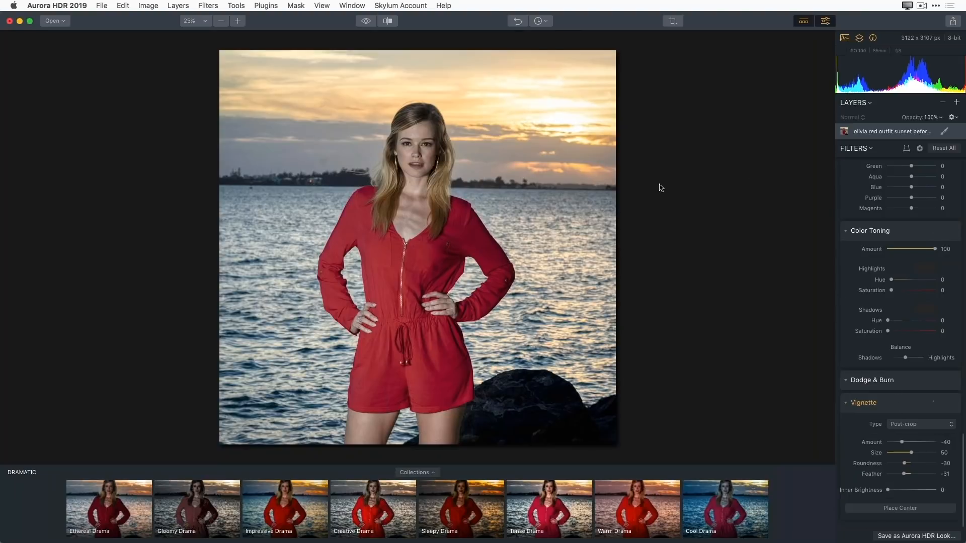
Set Smart Tone to -59 and Highlights to 21 in HDR Basic, and compare the portrait with its original
scroll(874, 201, "up", 15)
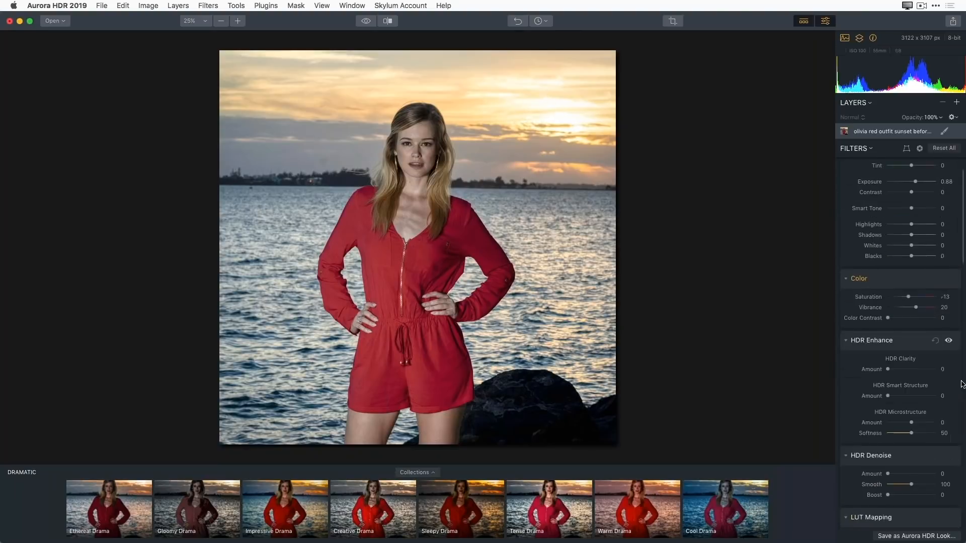
scroll(962, 384, "up", 3)
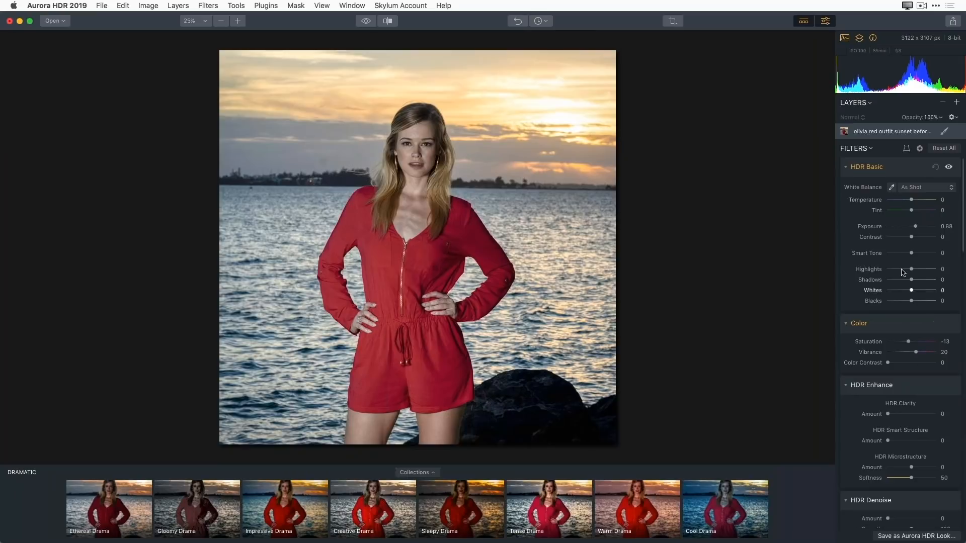
left_click_drag(901, 254, 898, 256)
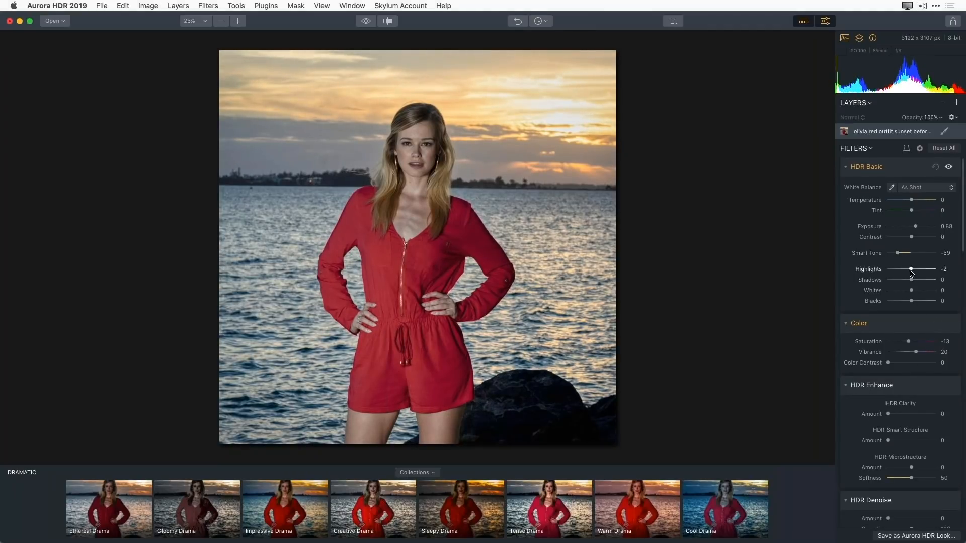
left_click_drag(913, 272, 916, 272)
left_click(365, 23)
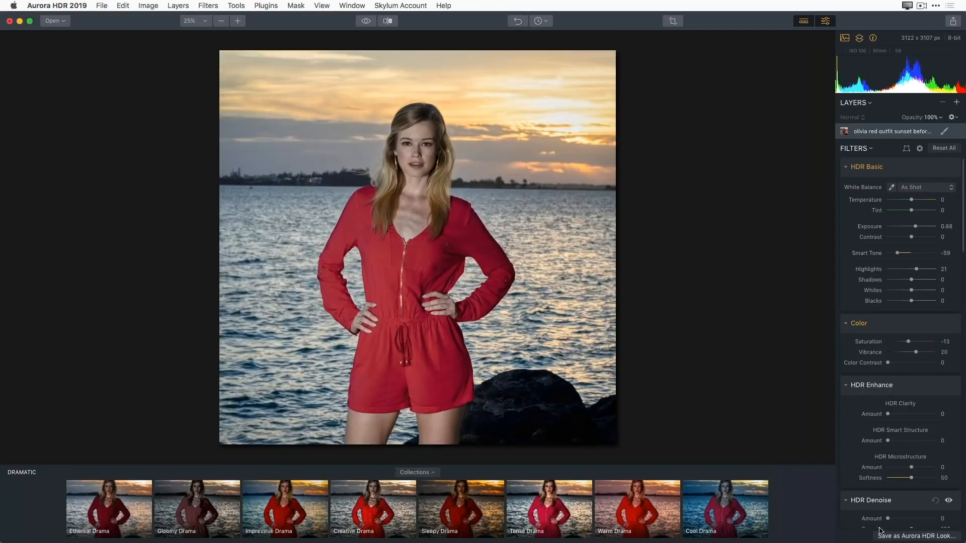
Save the current adjustments as a new Aurora HDR Look named "Olivia Sunset" and show the User Aurora HDR Looks collection
left_click(916, 536)
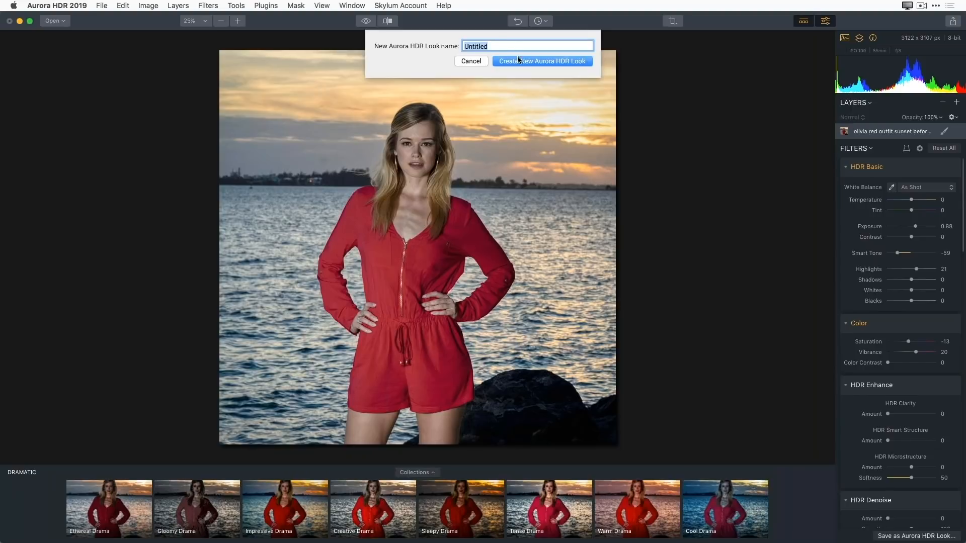
type("Olivia Sunset")
left_click(539, 62)
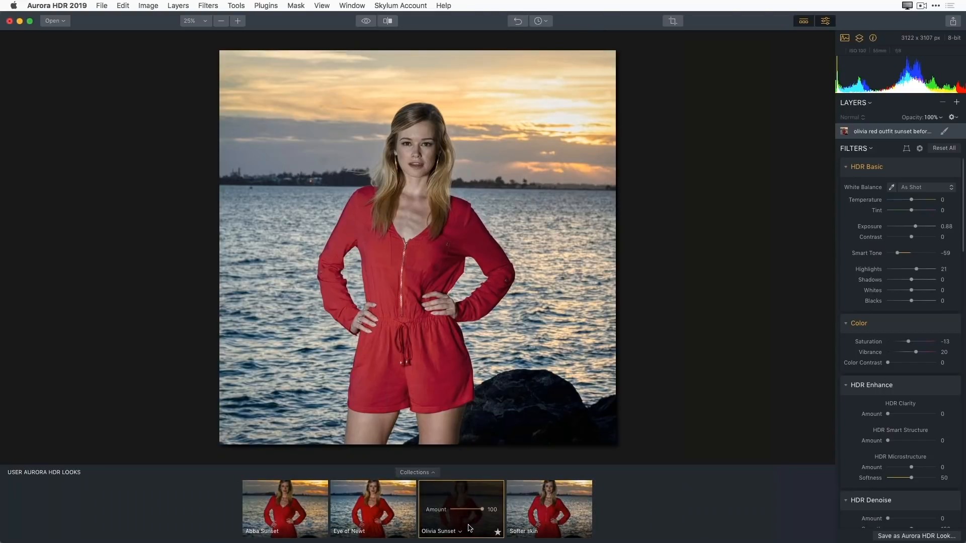
left_click(431, 474)
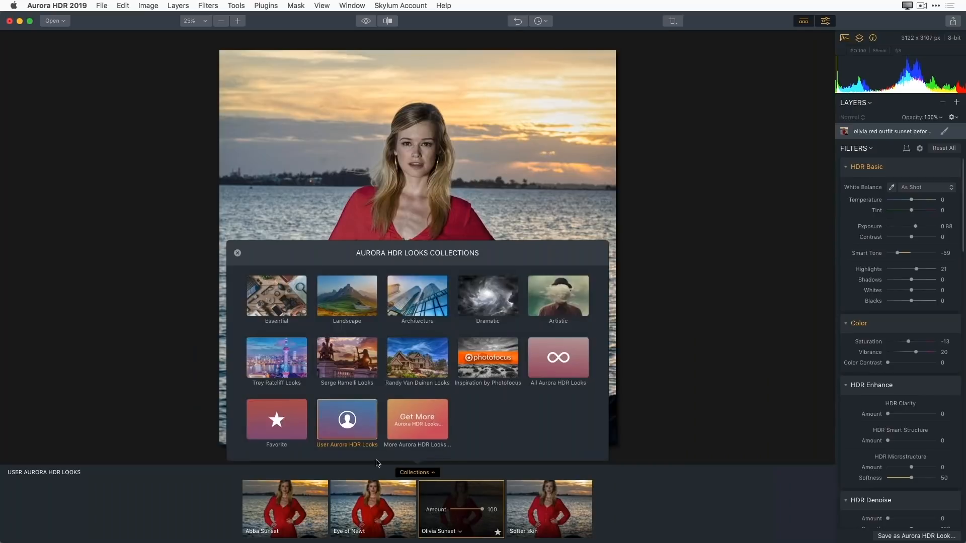
left_click(362, 448)
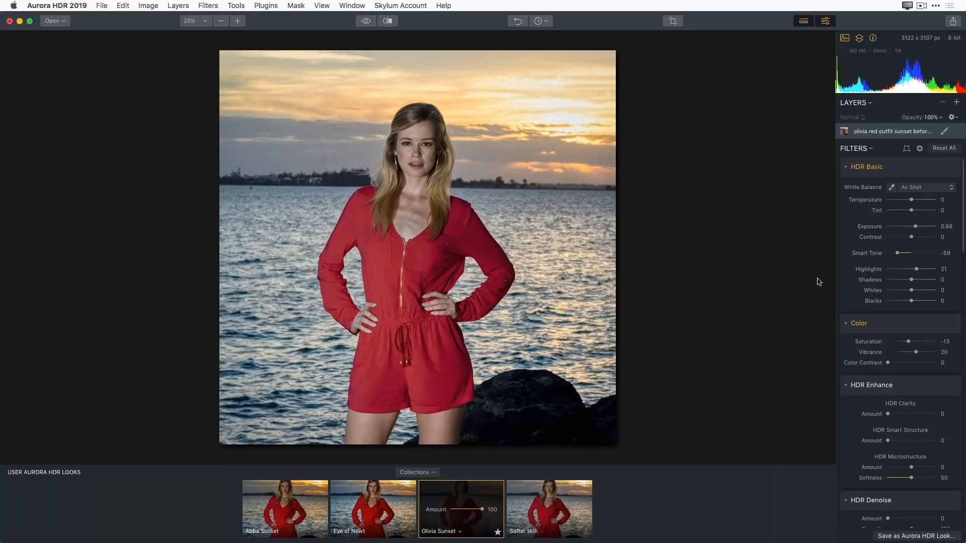
Add a new adjustment layer above the portrait and apply the Softer skin look to it
left_click(957, 104)
left_click(947, 114)
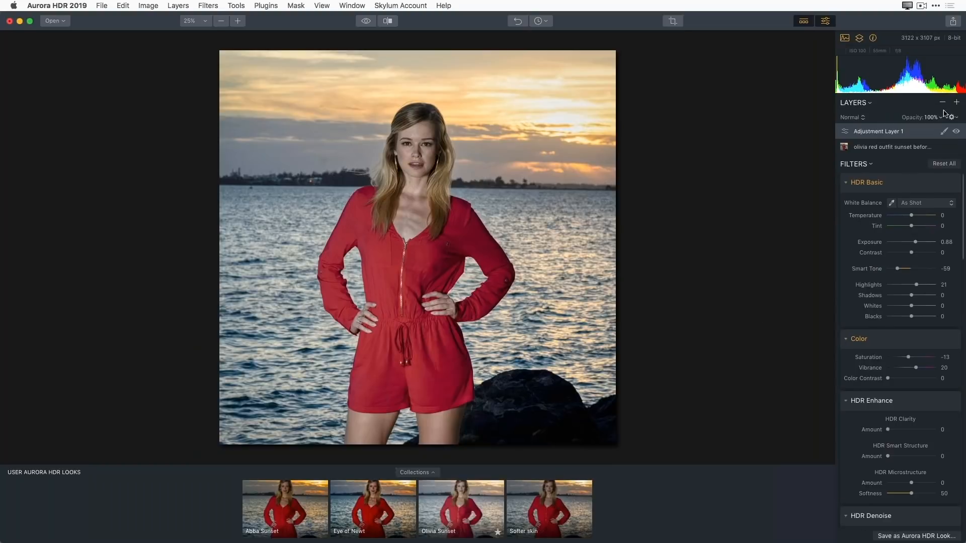
left_click(545, 526)
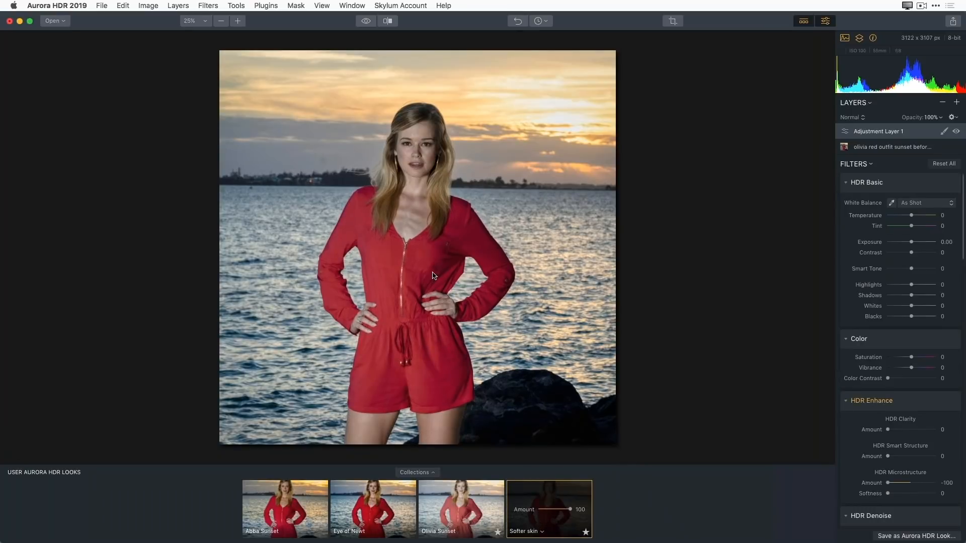
Brush a mask on the adjustment layer over the woman's face, neck and chest so the softening covers only her skin
key("super+equal")
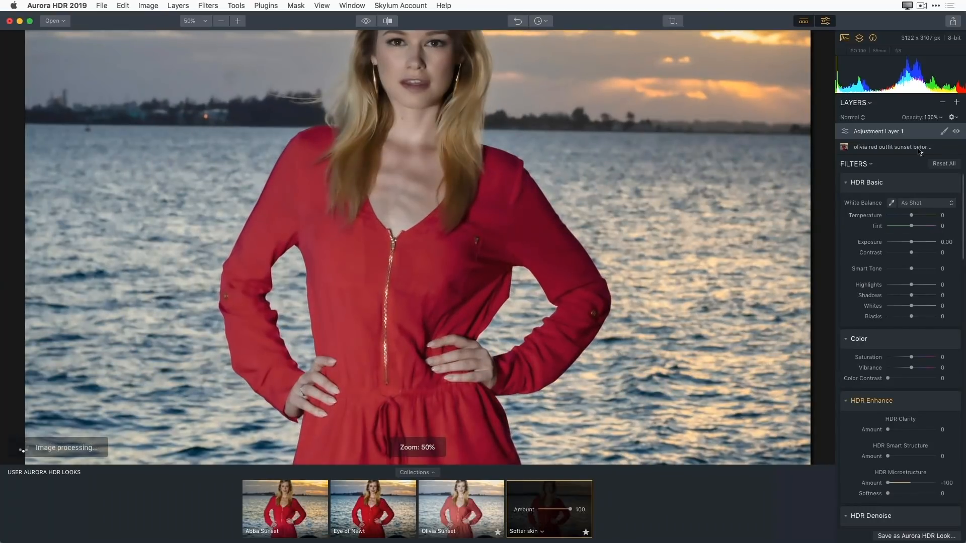
left_click(944, 131)
left_click_drag(476, 146, 487, 367)
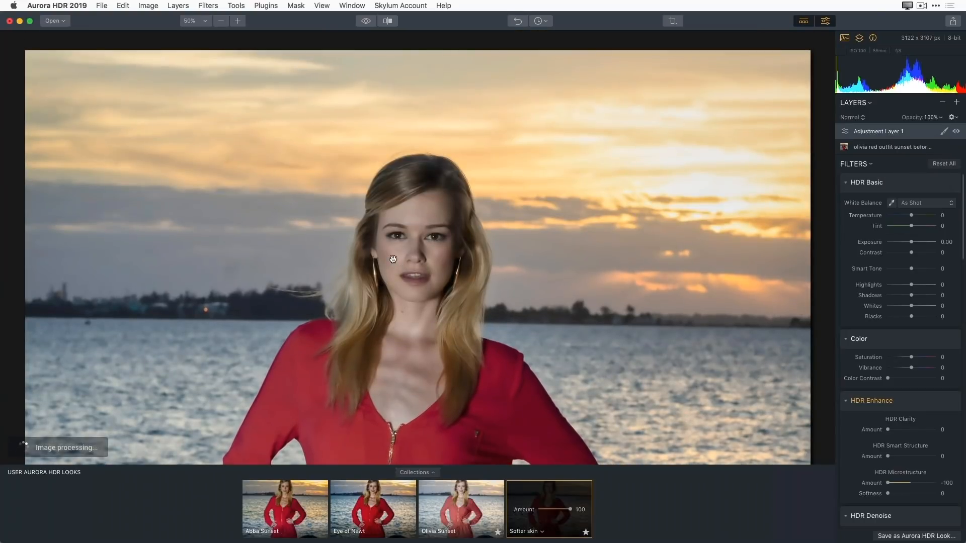
left_click(944, 132)
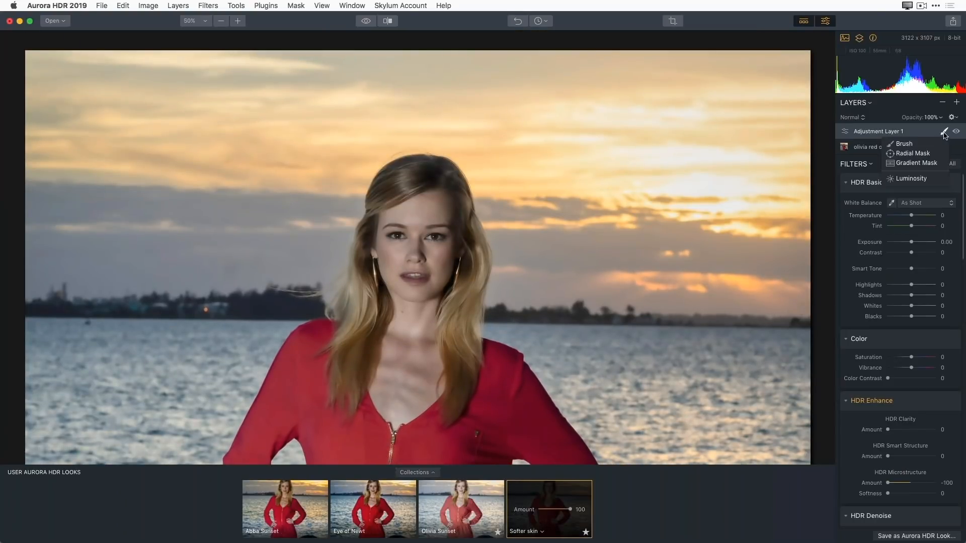
left_click(894, 143)
mouse_move(399, 362)
left_mouse_down()
mouse_move(395, 319)
mouse_move(408, 314)
mouse_move(405, 355)
mouse_move(427, 344)
mouse_move(396, 267)
mouse_move(398, 220)
mouse_move(413, 196)
left_mouse_up()
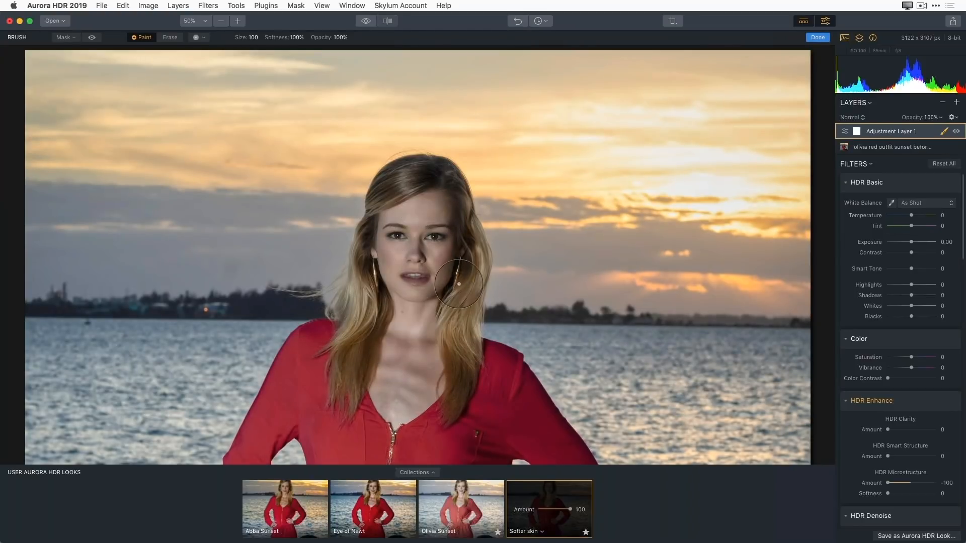
mouse_move(459, 333)
left_mouse_down()
mouse_move(428, 229)
mouse_move(427, 347)
left_mouse_up()
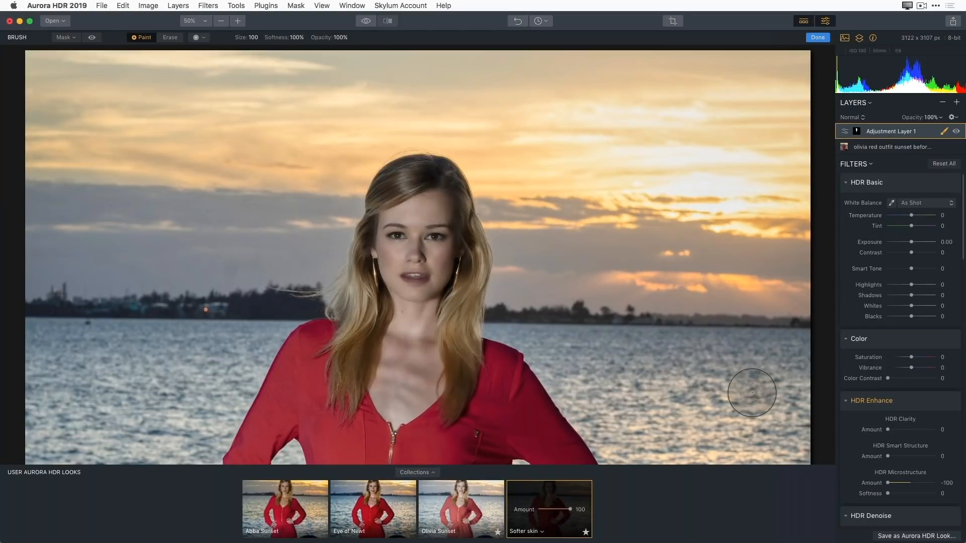
left_click(816, 38)
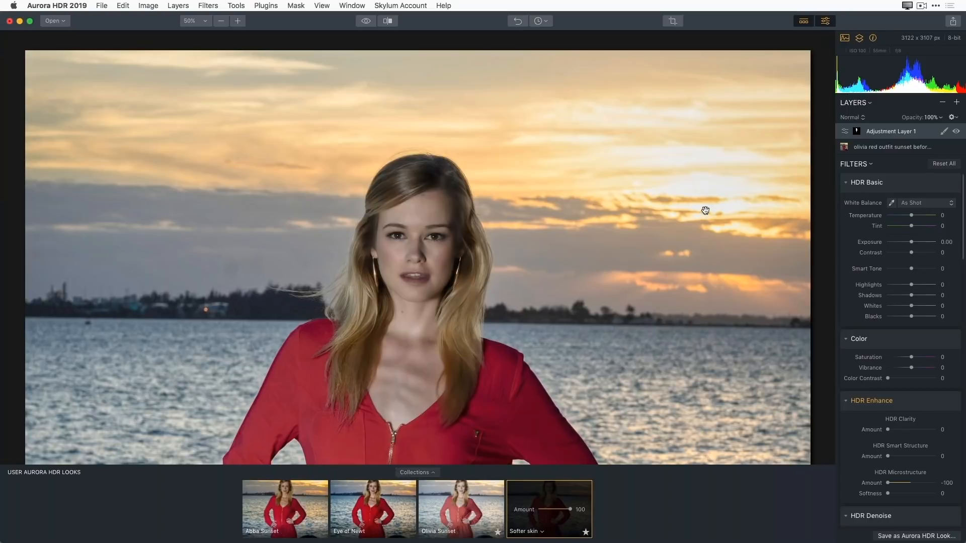
key("super+minus")
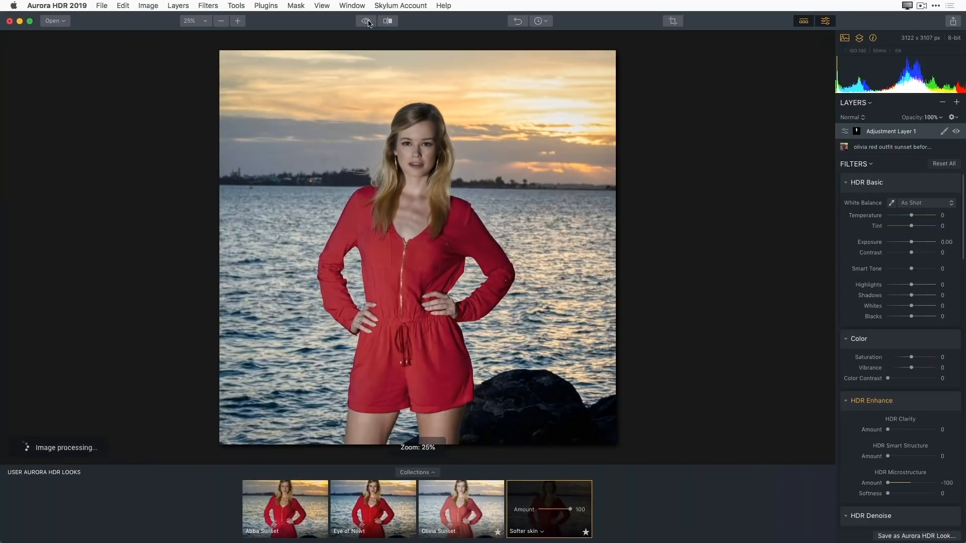
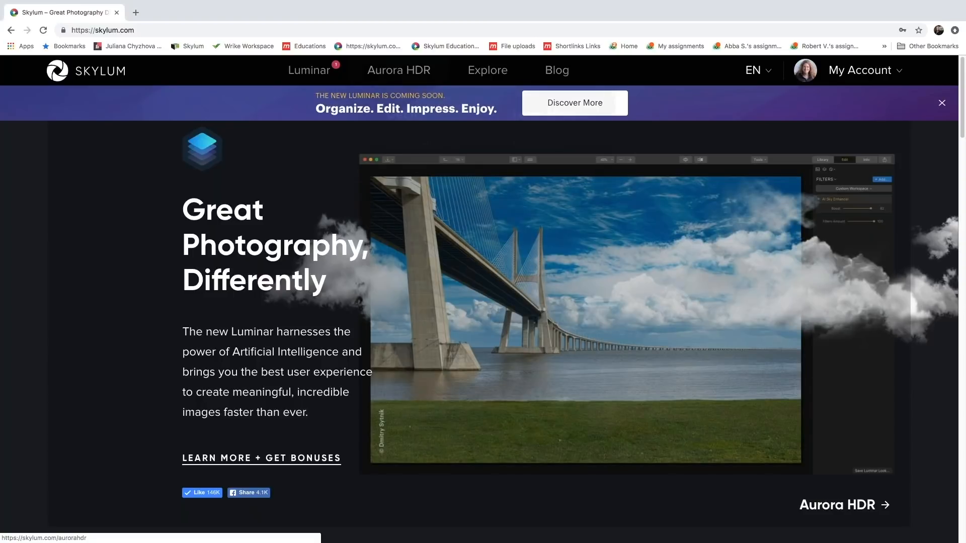
Open the Aurora HDR Education page on the Skylum website and look through its Aurora HDR posts
left_click(399, 70)
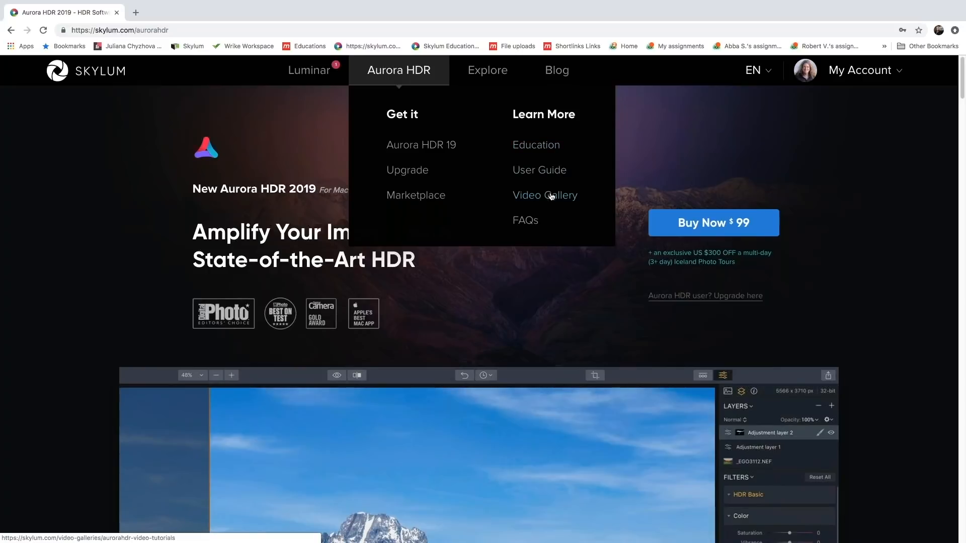
left_click(544, 148)
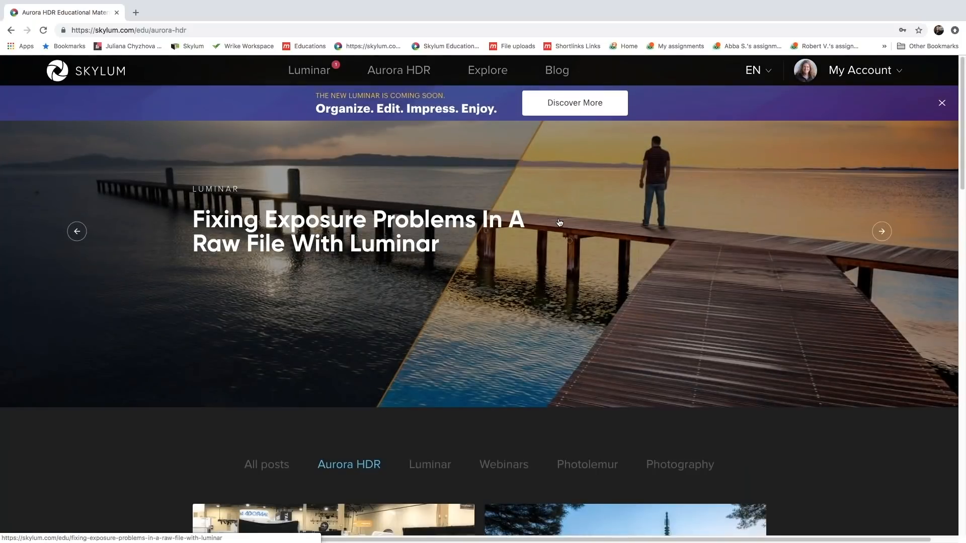
scroll(560, 223, "down", 15)
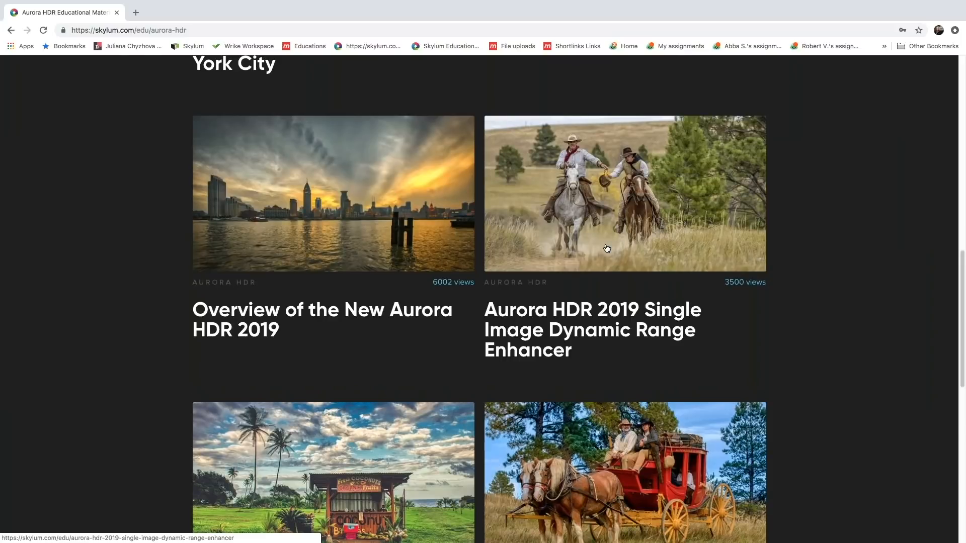
scroll(606, 248, "down", 1)
scroll(607, 249, "down", 4)
scroll(375, 364, "up", 1)
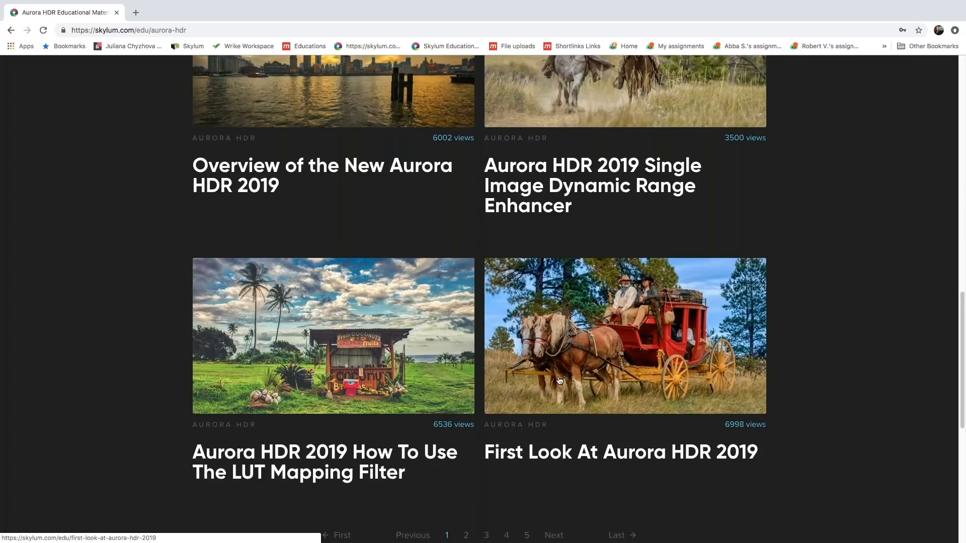
scroll(559, 381, "up", 1)
scroll(560, 381, "up", 10)
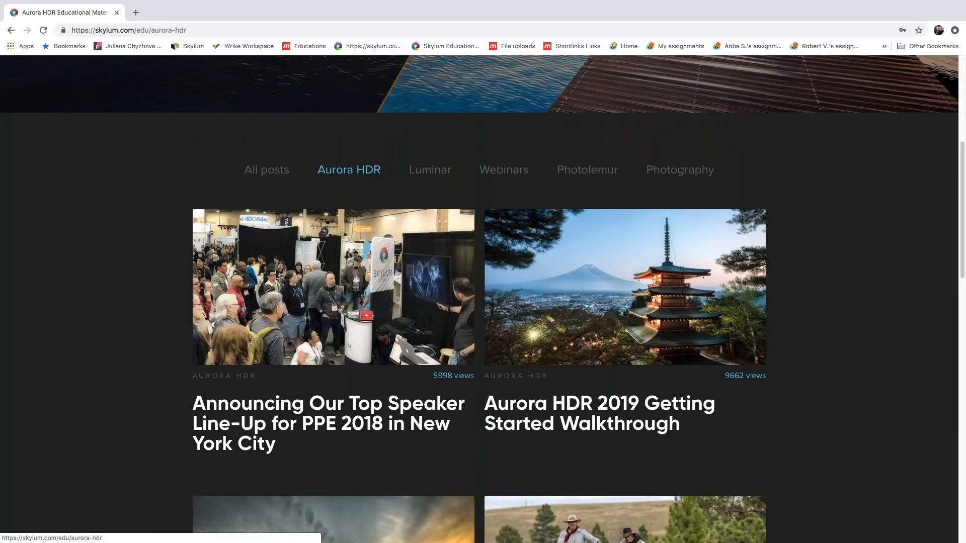
Open the Aurora HDR User Guide and look through its welcome page, topic list and PDF download link
scroll(559, 381, "up", 6)
mouse_move(399, 70)
left_click(531, 172)
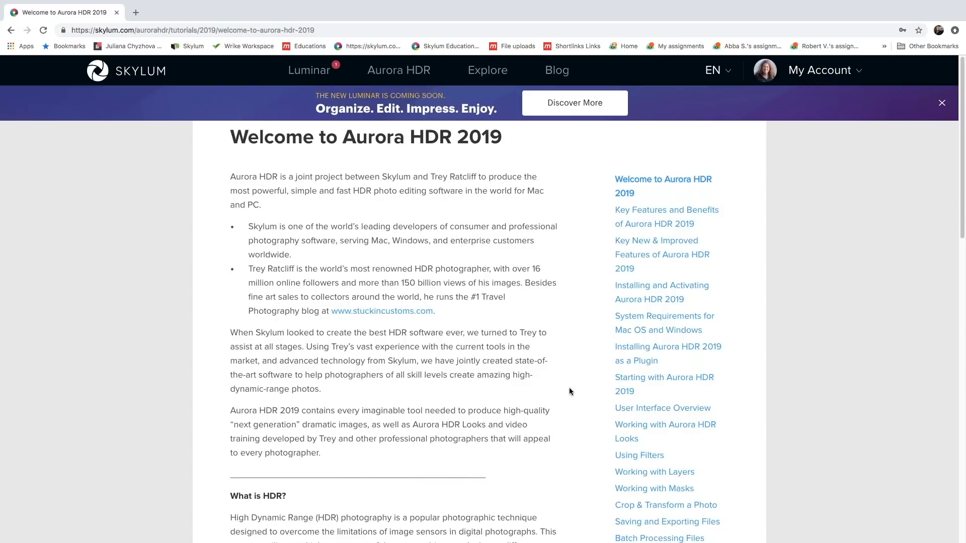
scroll(569, 392, "down", 2)
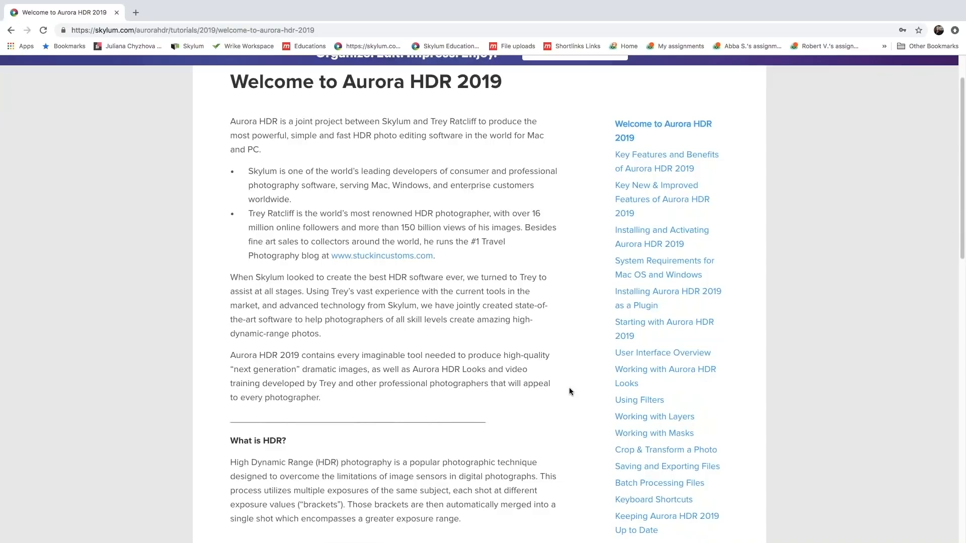
scroll(569, 391, "down", 10)
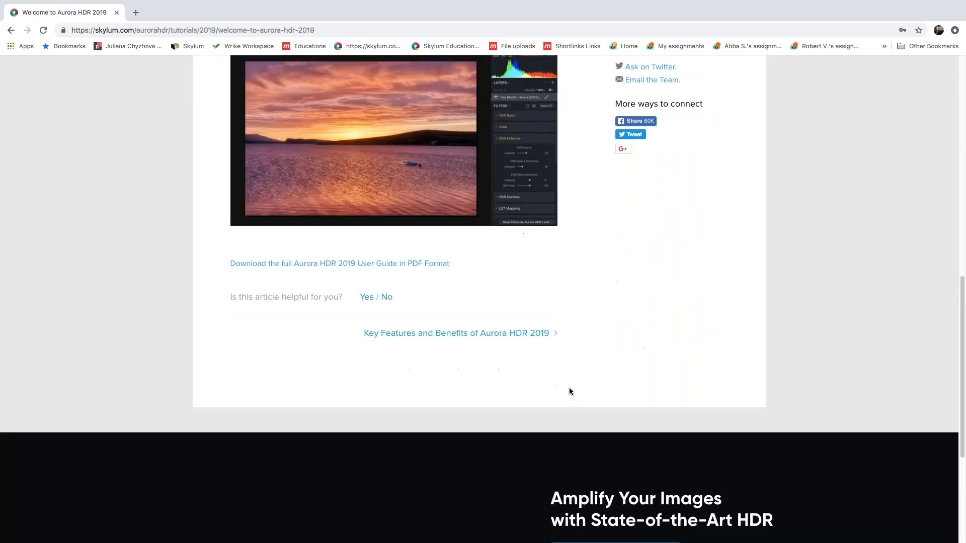
scroll(570, 391, "up", 1)
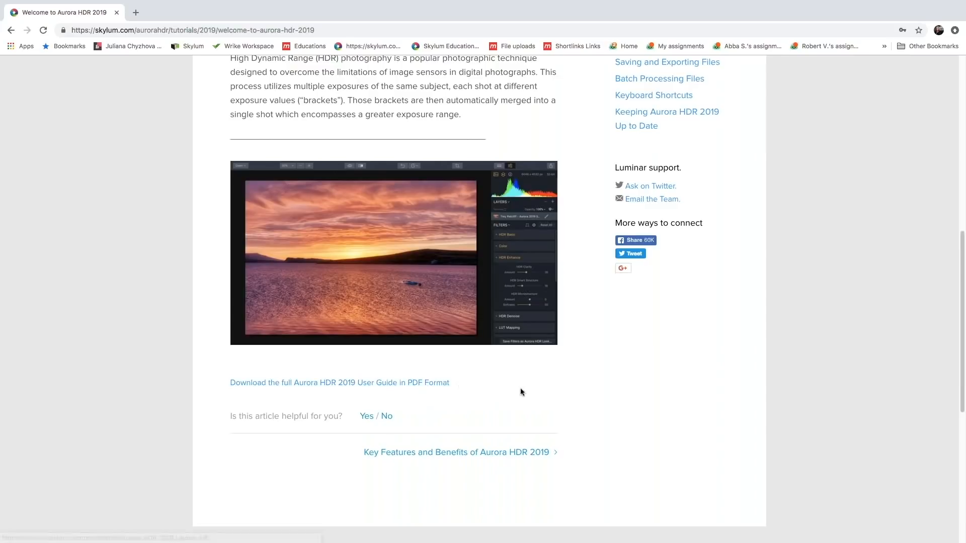
scroll(520, 389, "up", 1)
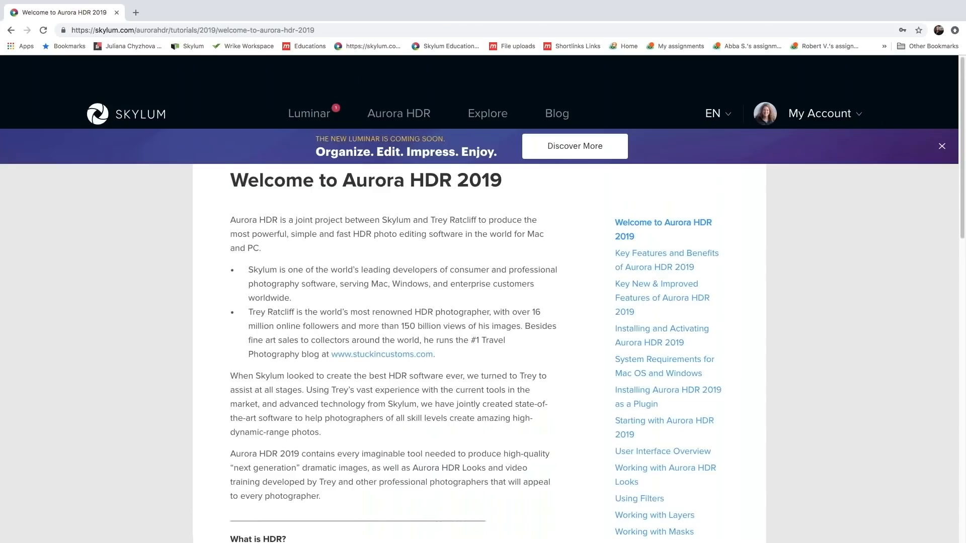
scroll(479, 301, "down", 1)
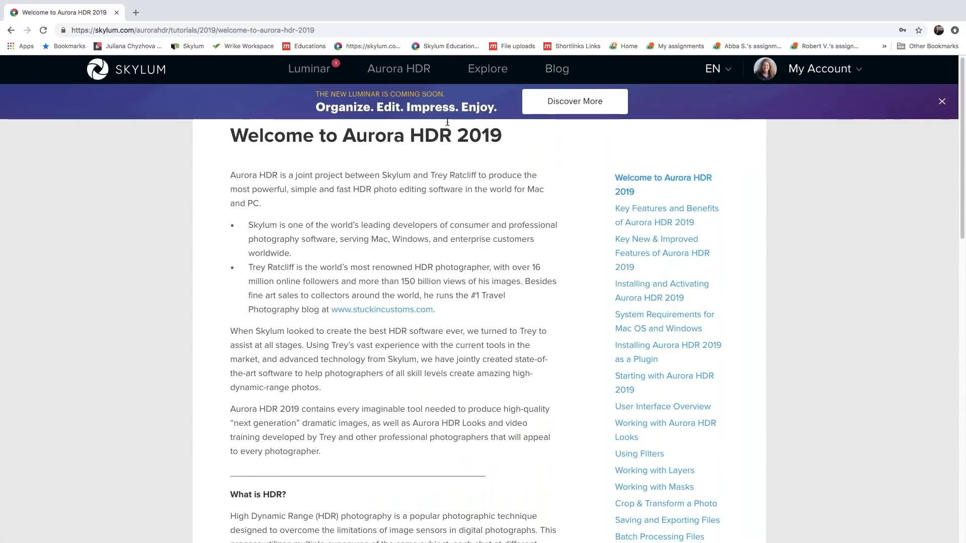
Open the Aurora HDR Video Gallery and look over its video tutorials and categories
mouse_move(399, 68)
left_click(534, 195)
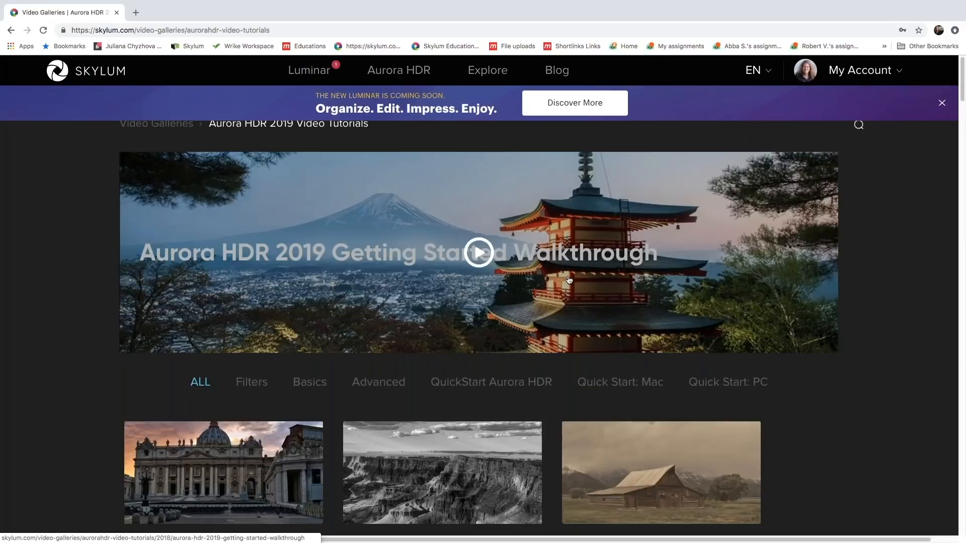
scroll(569, 281, "down", 2)
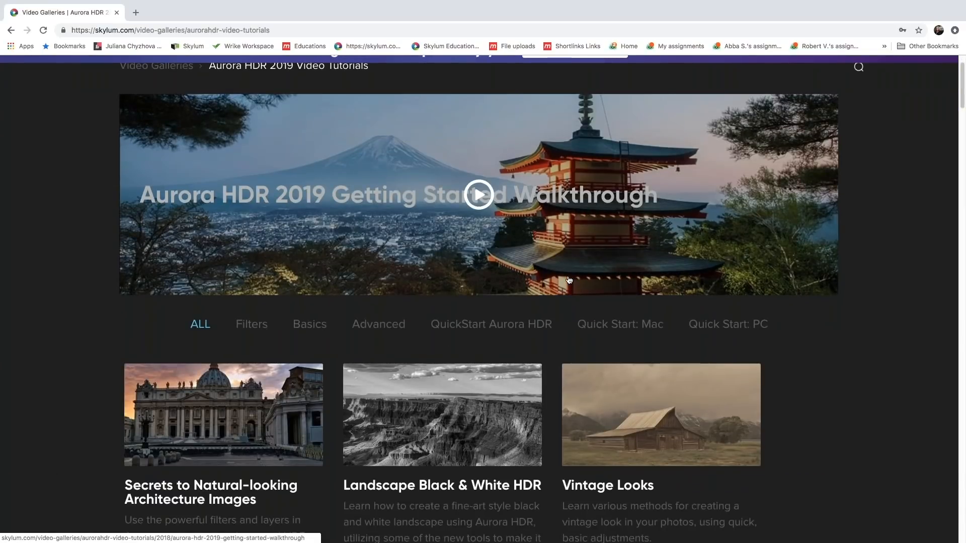
scroll(569, 280, "down", 2)
Filter the video tutorials to the QuickStart Aurora HDR category and browse the videos it offers
left_click(514, 257)
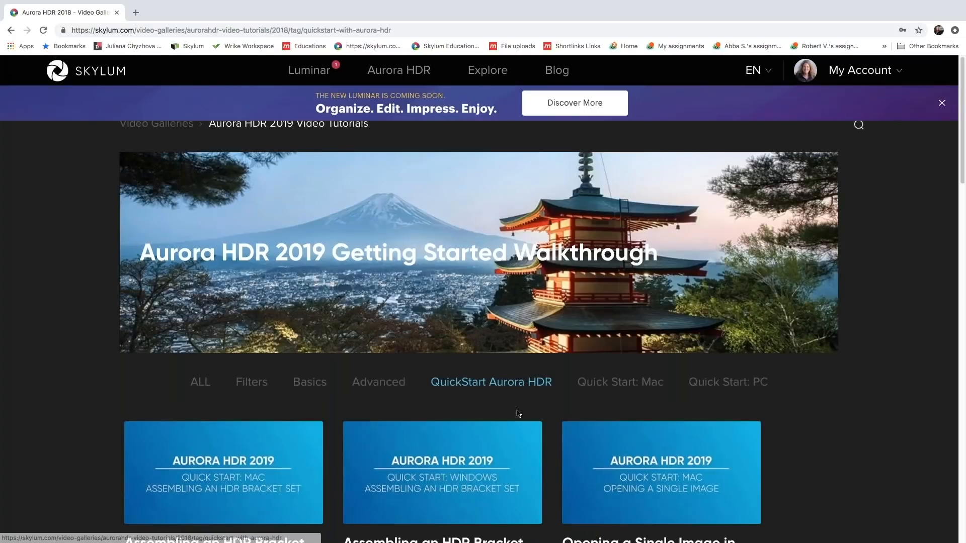
scroll(535, 479, "down", 6)
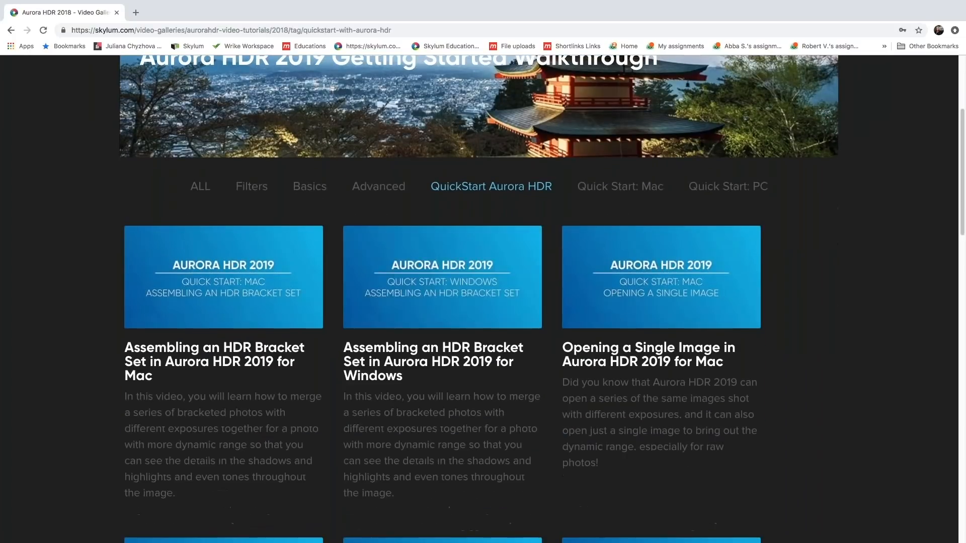
scroll(483, 302, "down", 3)
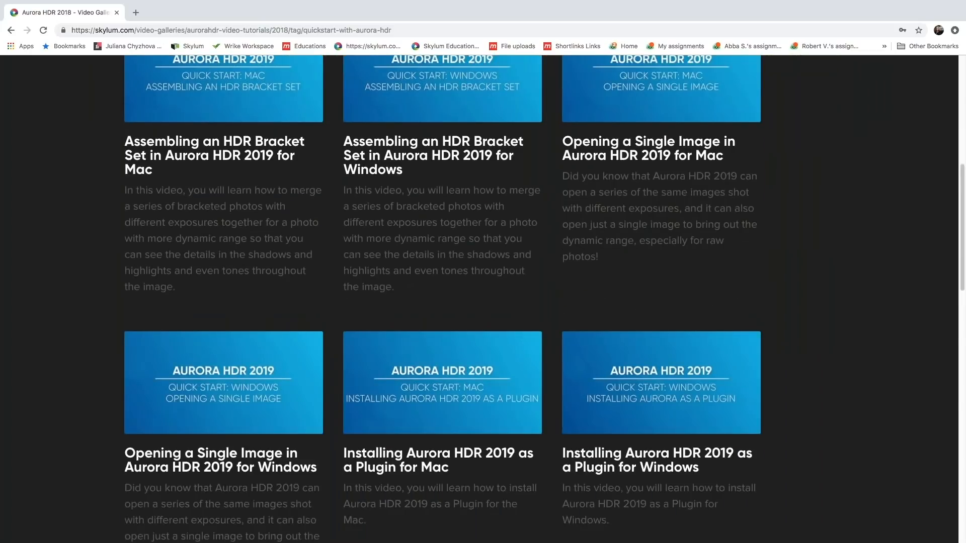
scroll(483, 302, "down", 8)
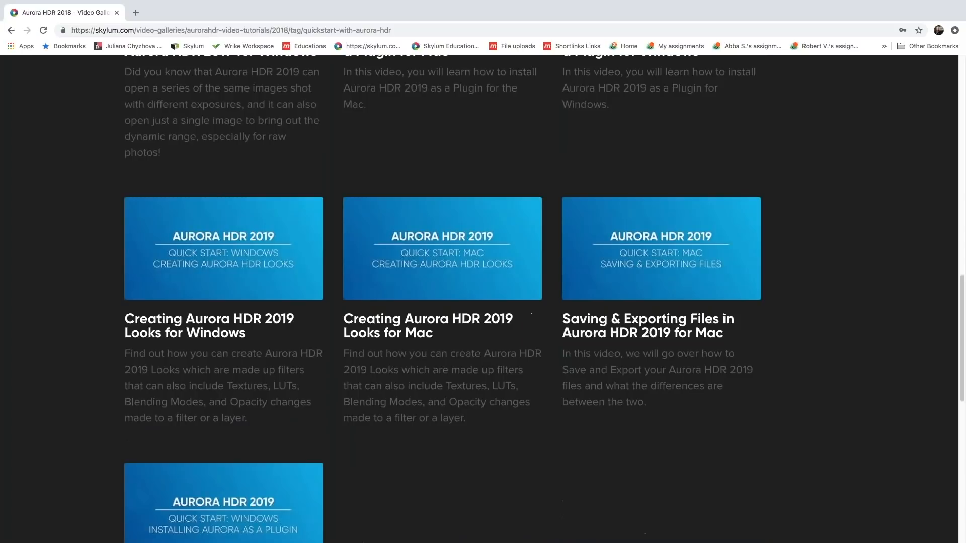
scroll(483, 302, "up", 13)
scroll(384, 336, "up", 1)
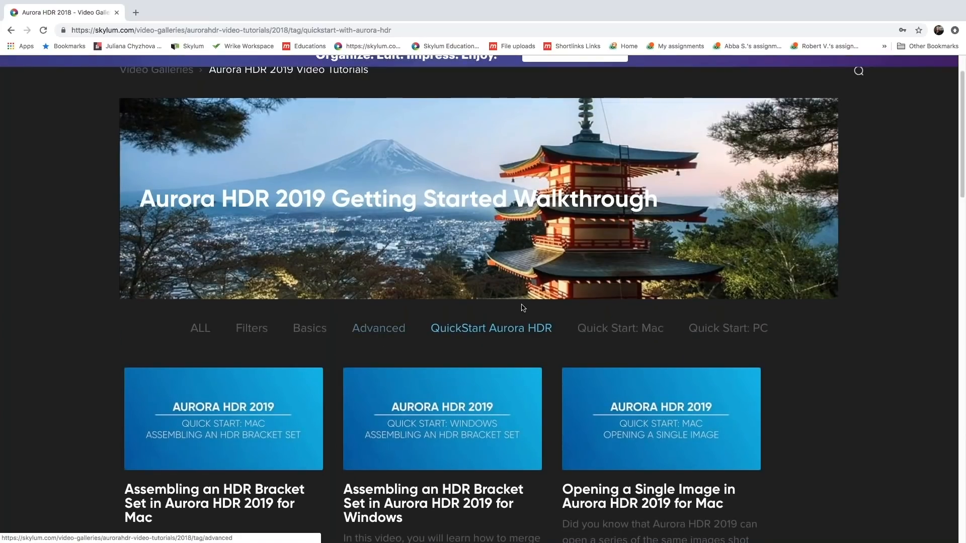
scroll(524, 308, "up", 1)
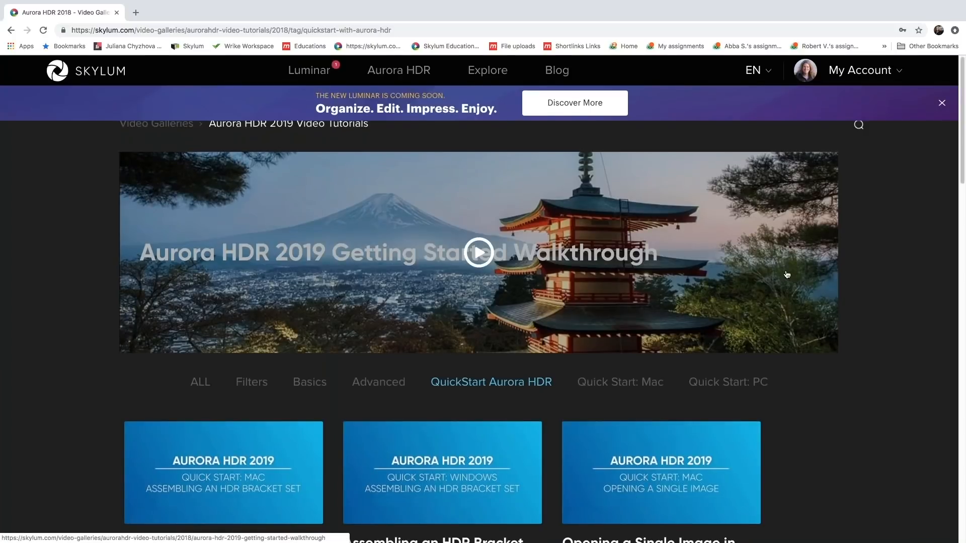